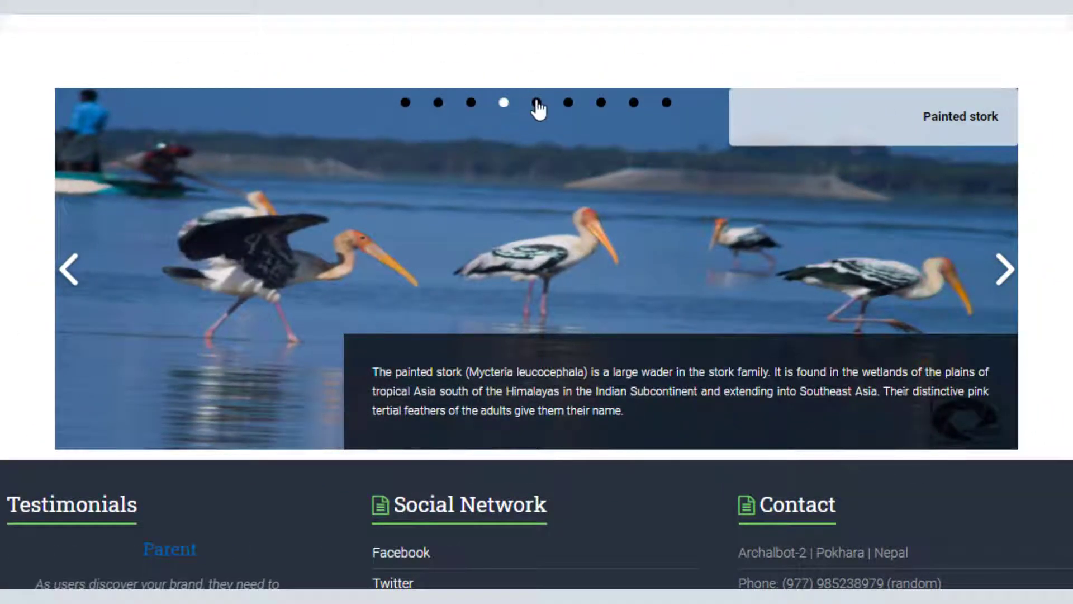
Step: Show the stork slider's fifth slide, then open the detail panels of seven stork images
click(537, 102)
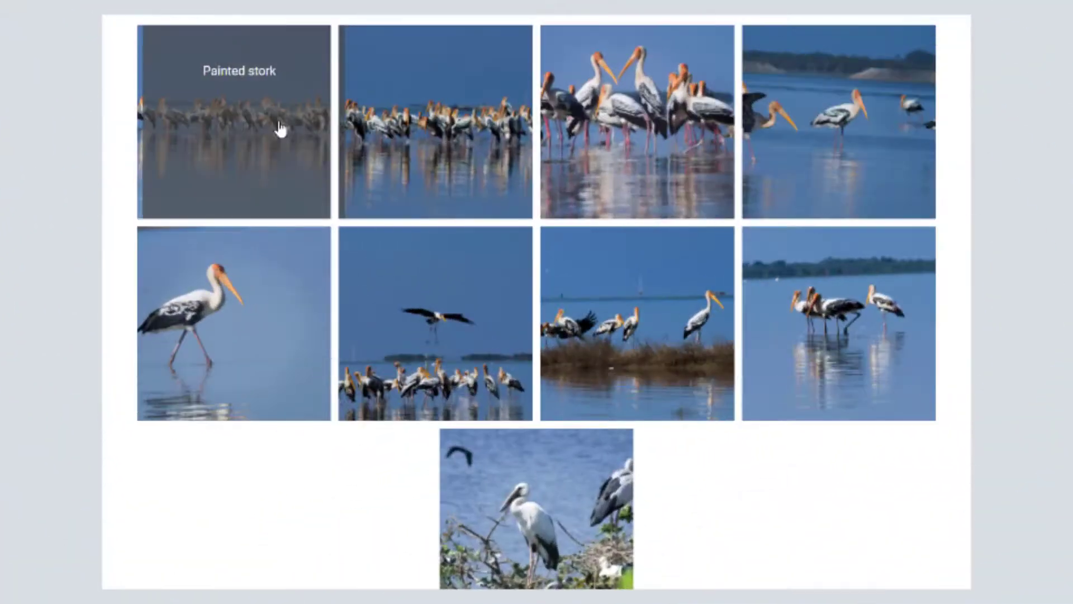
click(278, 127)
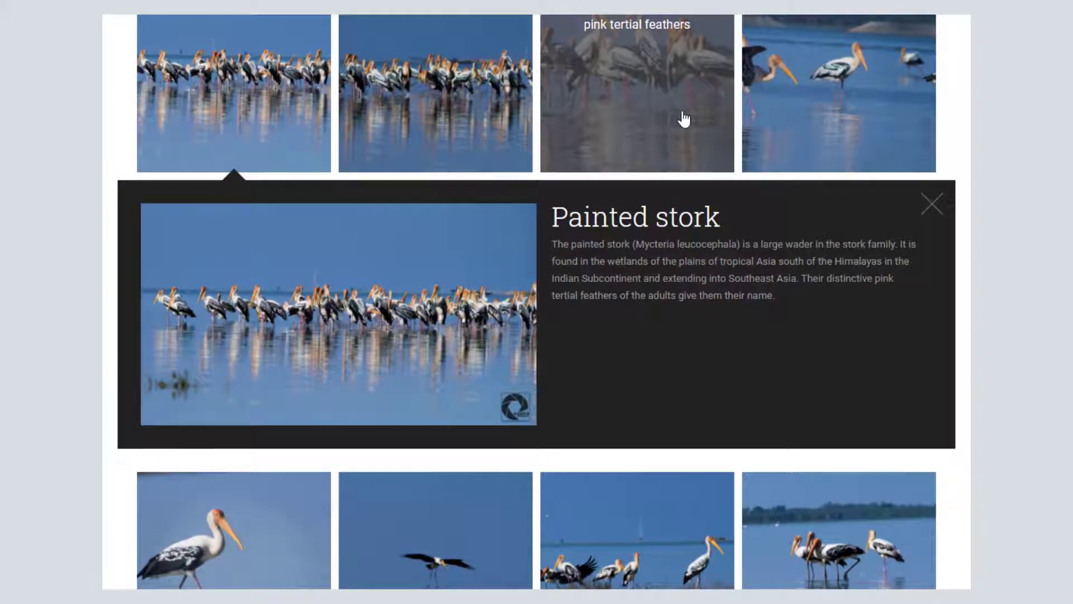
click(456, 96)
click(697, 87)
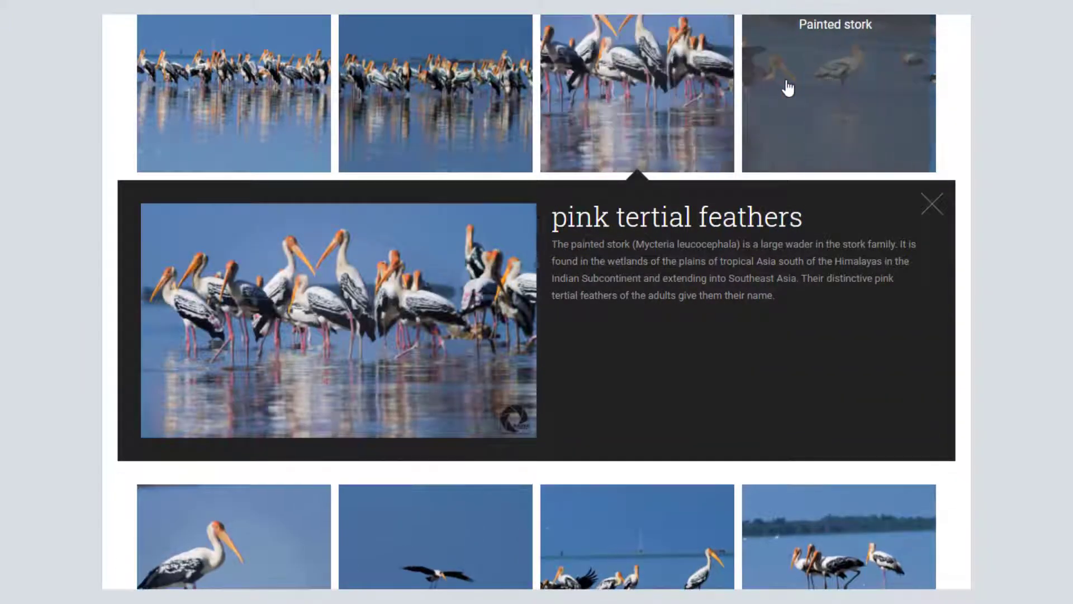
click(791, 89)
click(252, 508)
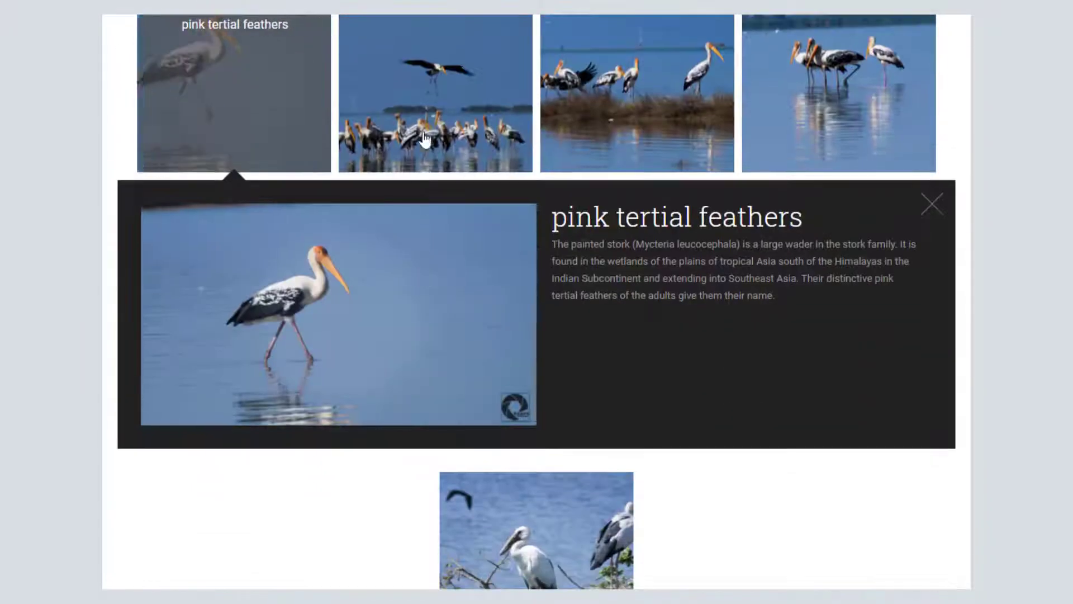
click(431, 110)
click(643, 105)
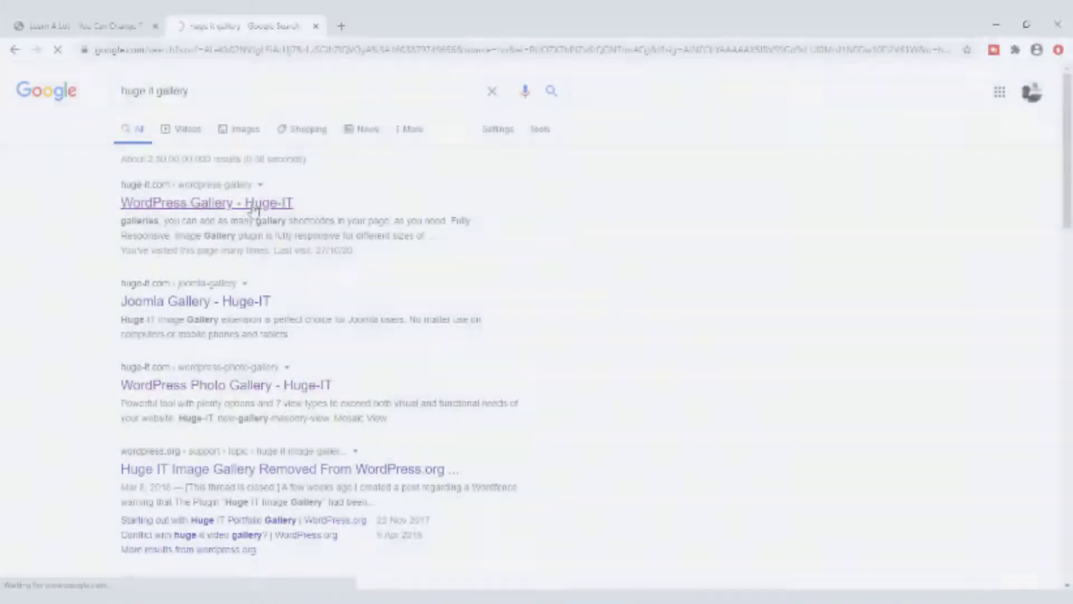
Step: Open the WordPress Gallery – Huge-IT page and download the FREE version as gallery-images.zip
click(254, 211)
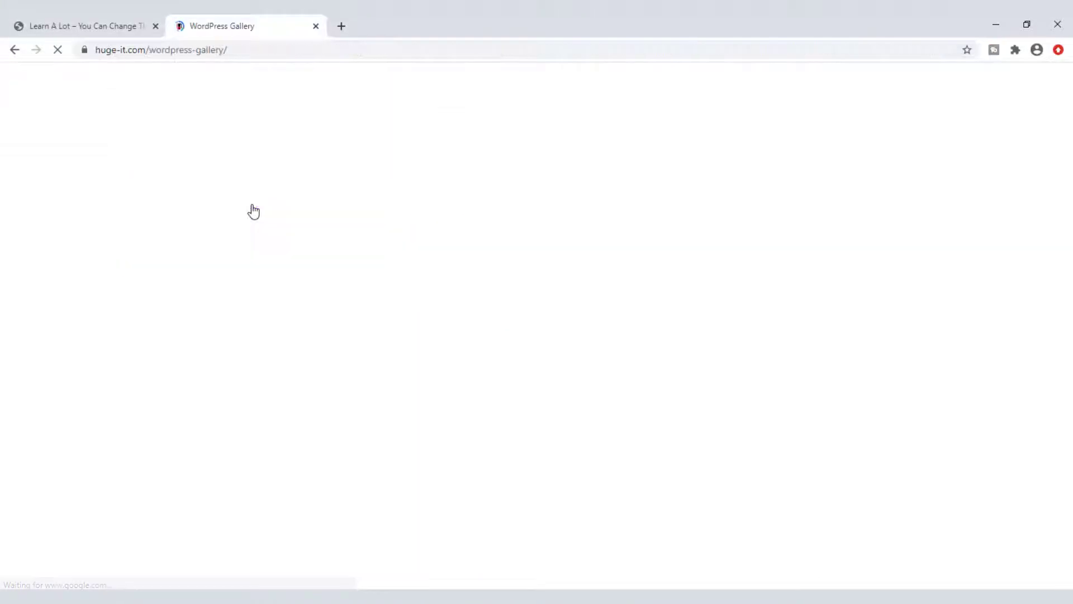
scroll(523, 349, down, 3)
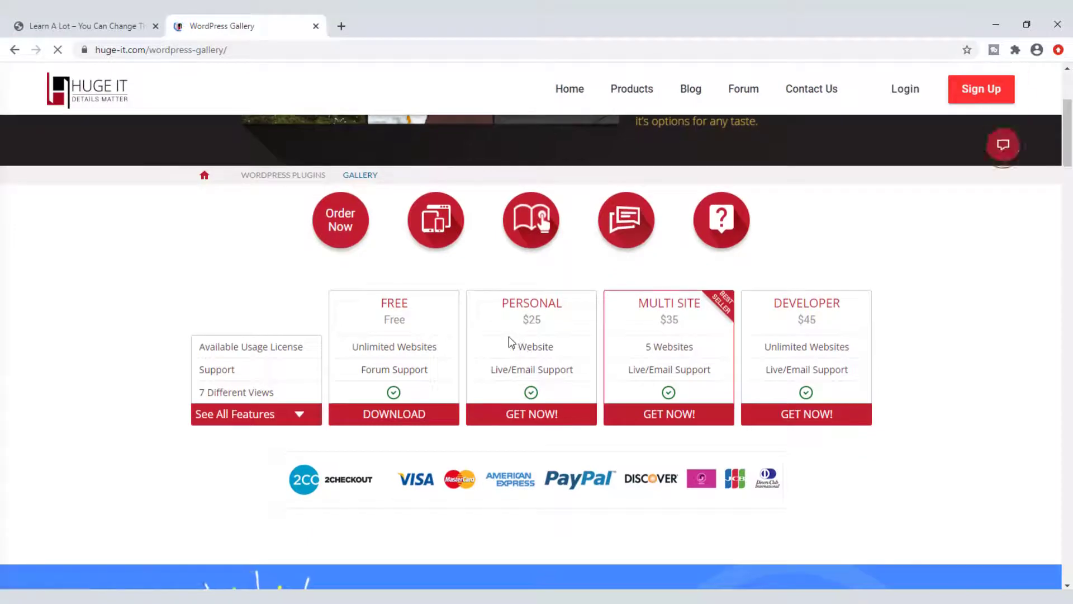
scroll(510, 342, up, 3)
scroll(545, 368, down, 5)
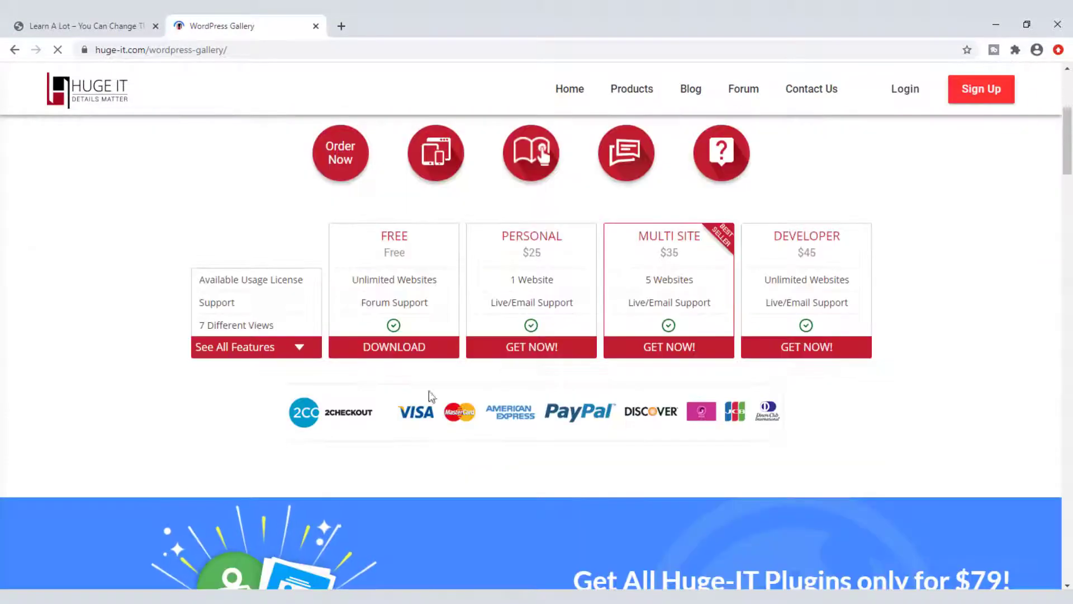
click(411, 348)
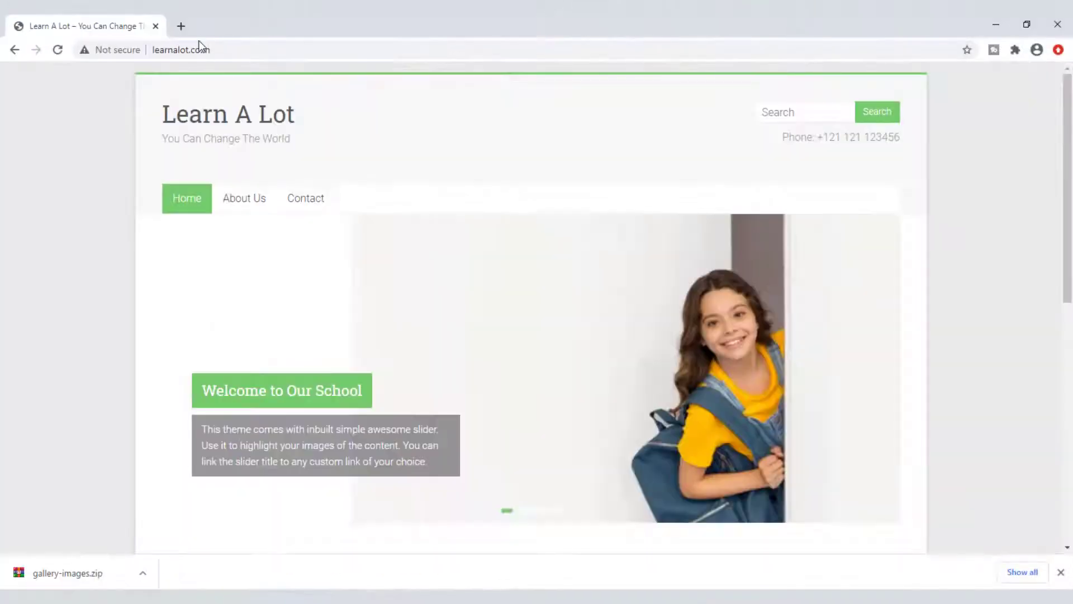
Step: Go to the site's /wp-admin login page and enter the admin username
click(288, 50)
key(End)
text(/wp-)
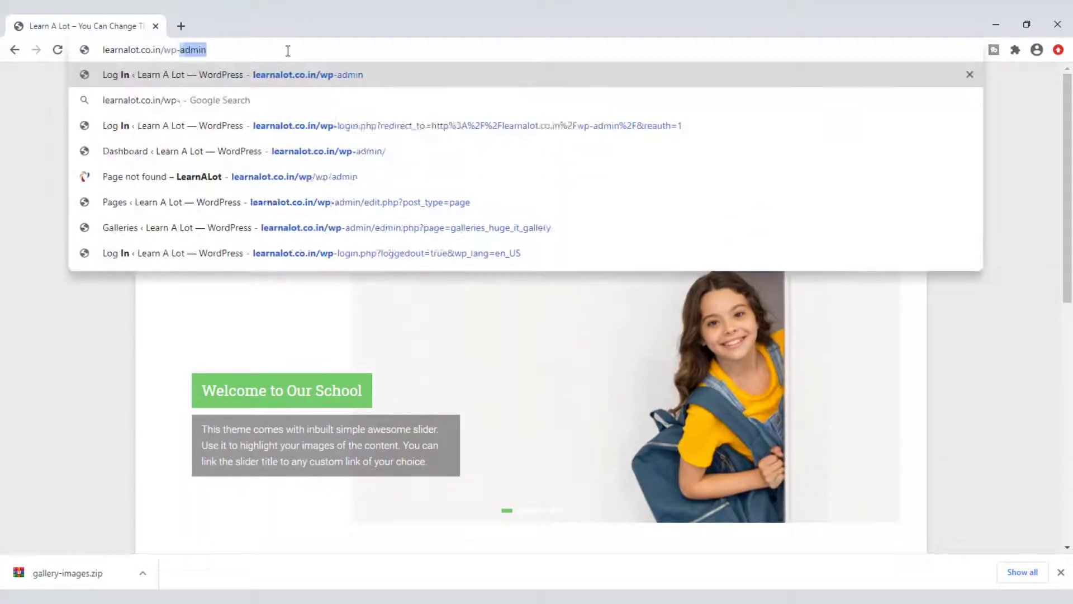
text(ad)
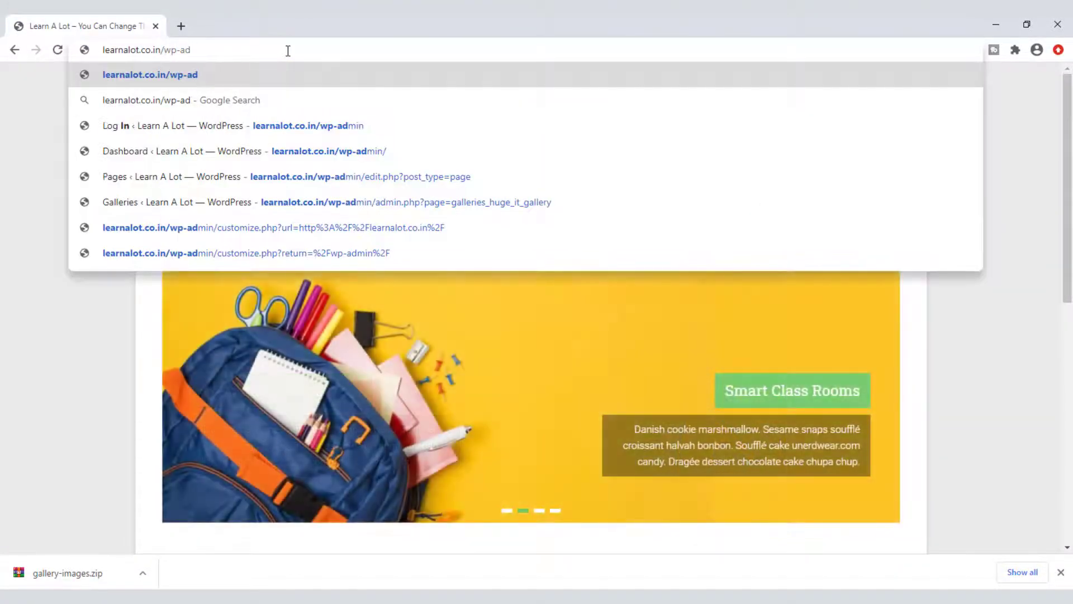
text(min)
key(Return)
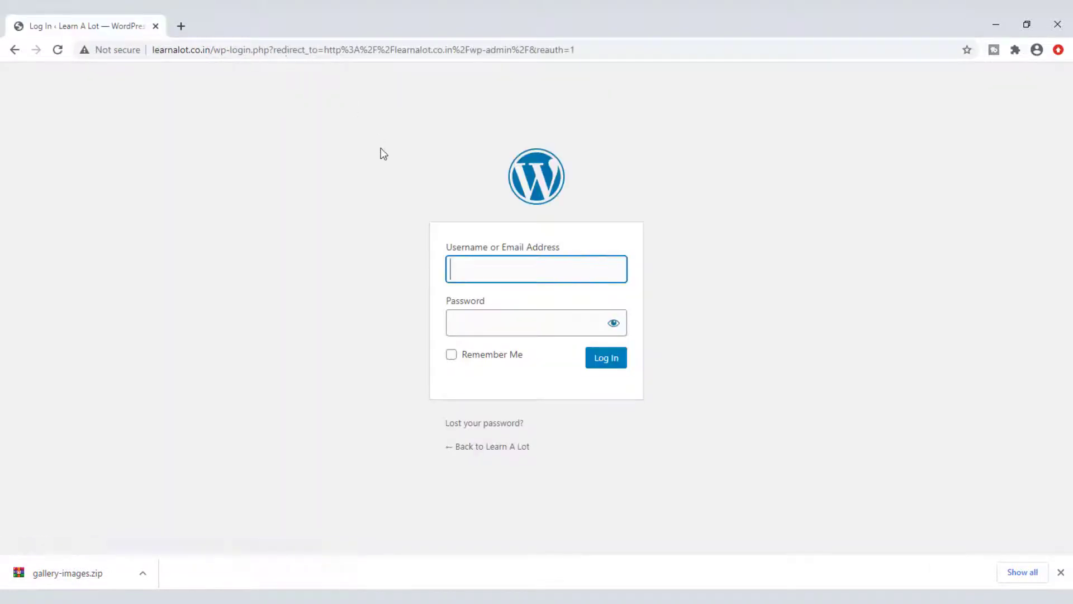
text(admin)
key(Tab)
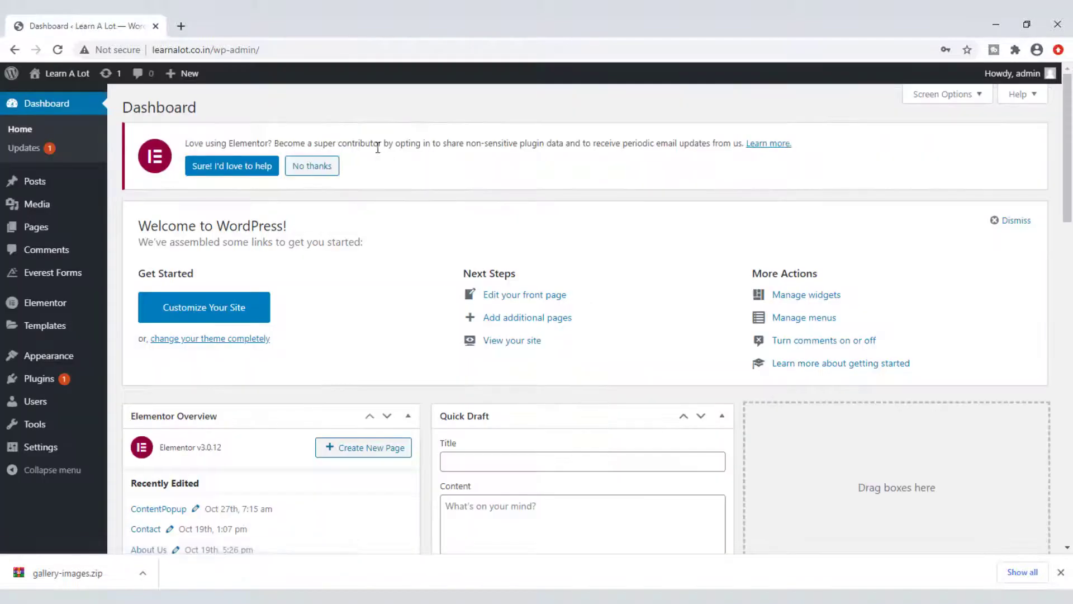
Step: Choose gallery-images.zip from Downloads under Plugins > Add New > Upload Plugin
click(46, 379)
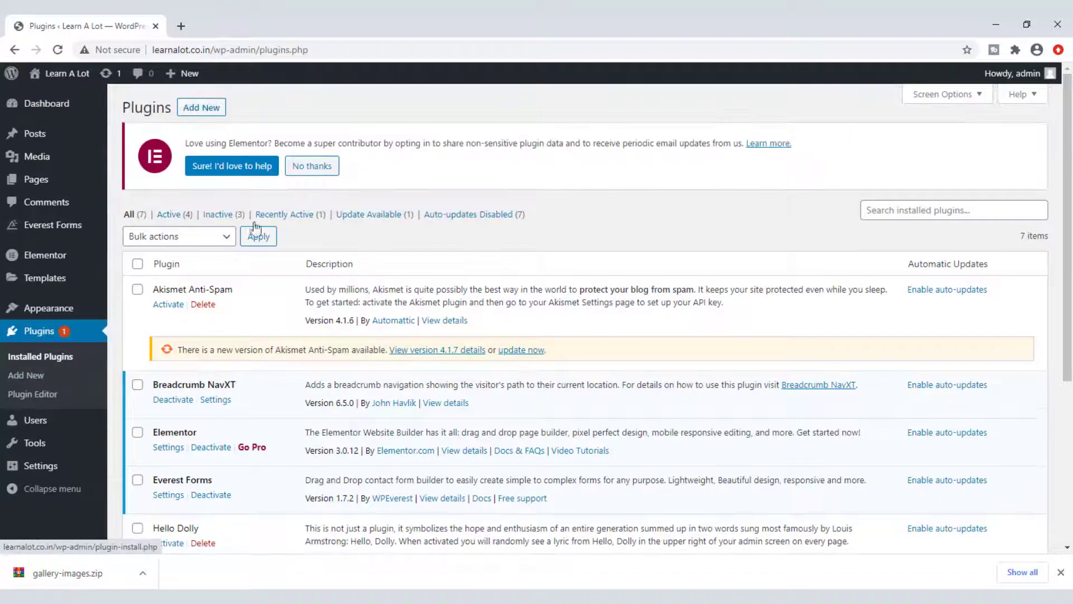
click(197, 111)
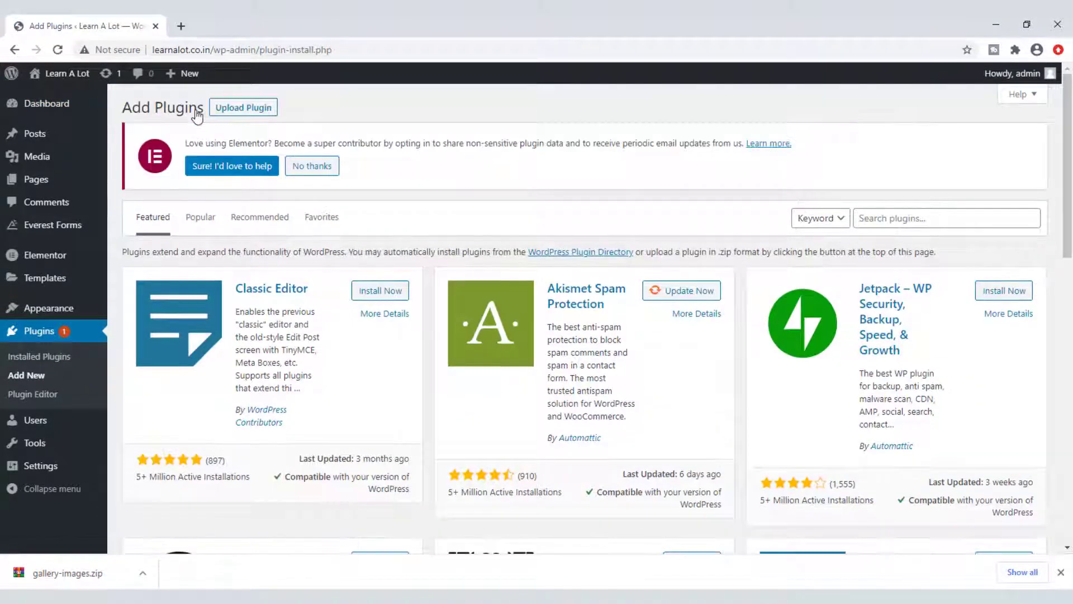
click(233, 109)
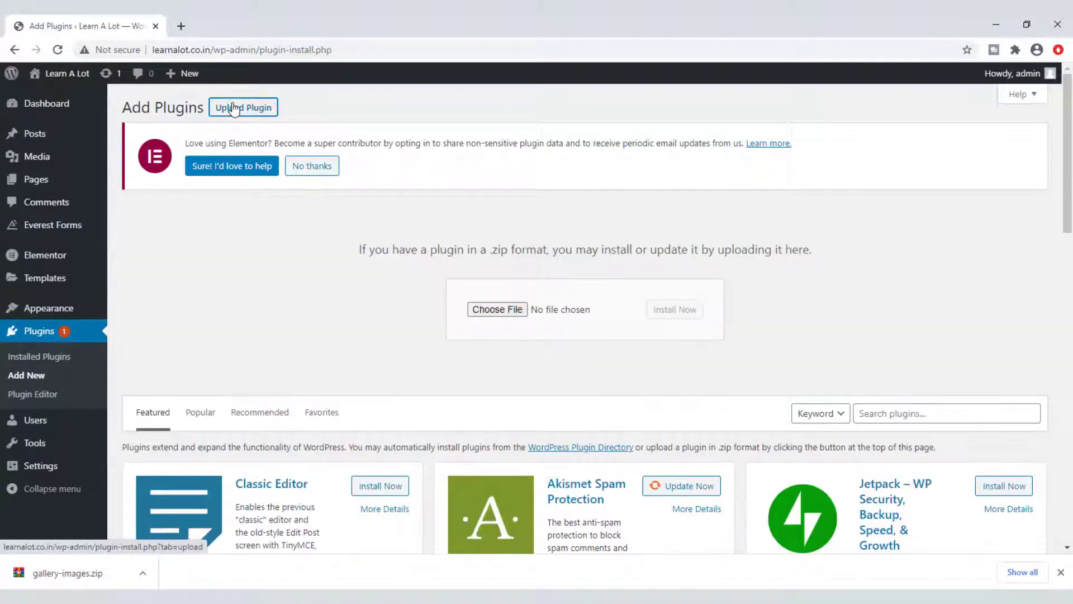
click(492, 309)
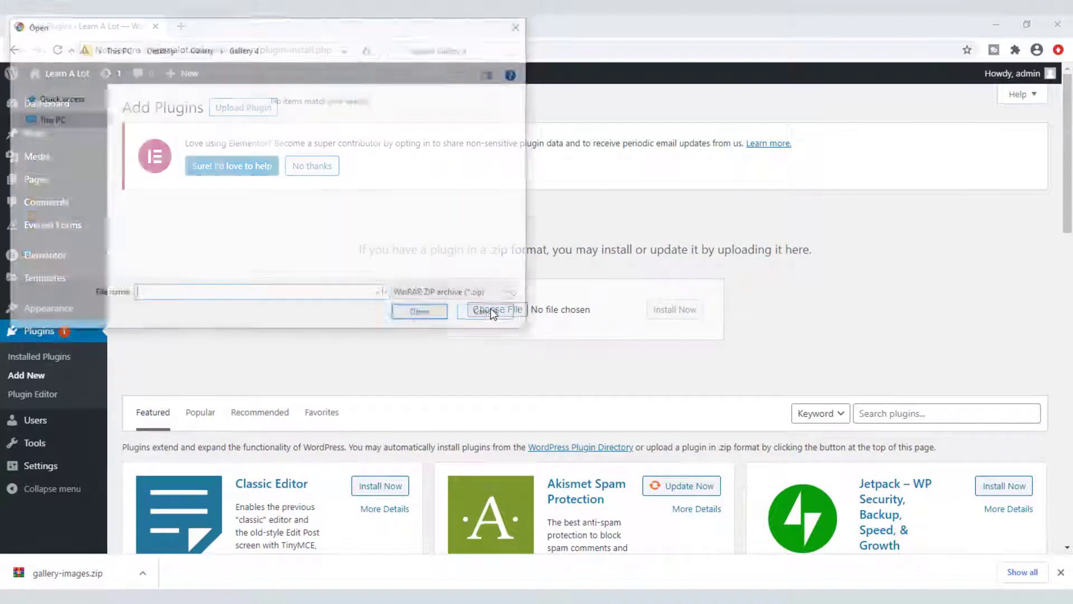
click(61, 163)
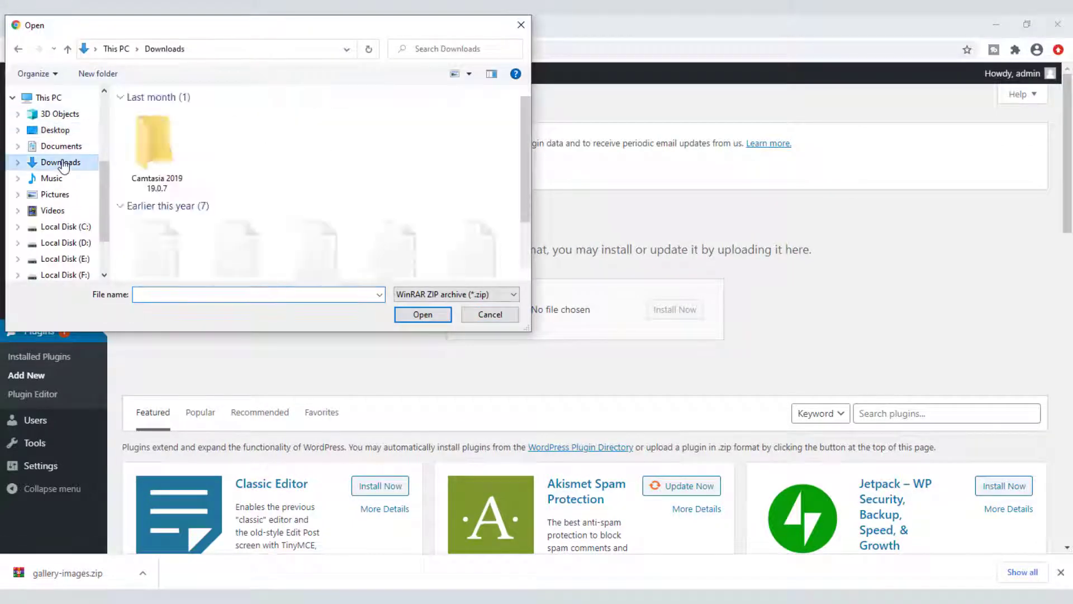
click(154, 143)
click(438, 313)
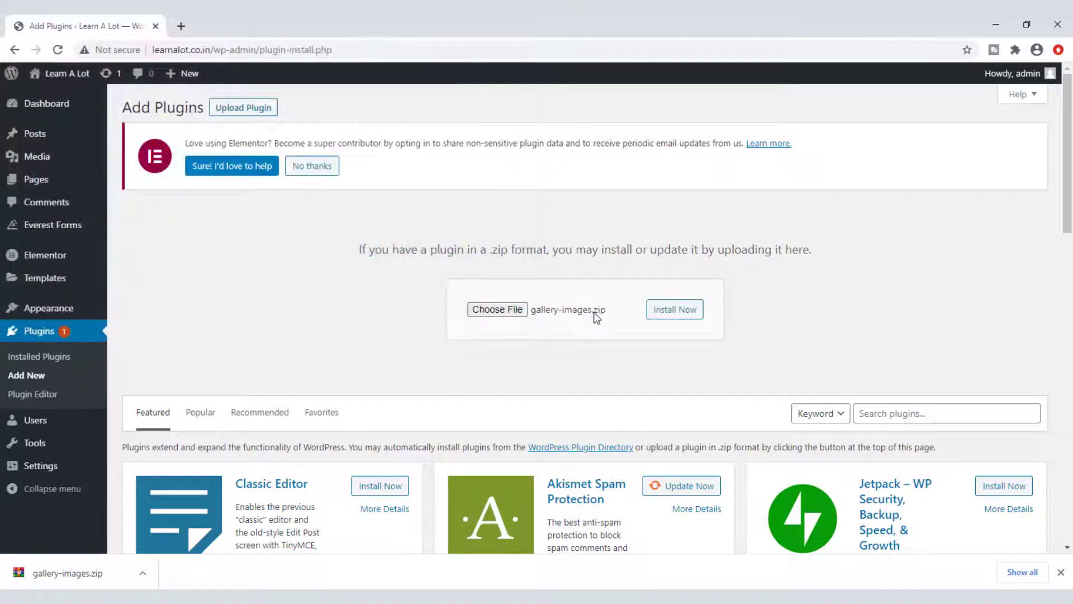
Step: Install and activate the Huge-IT gallery plugin
click(693, 313)
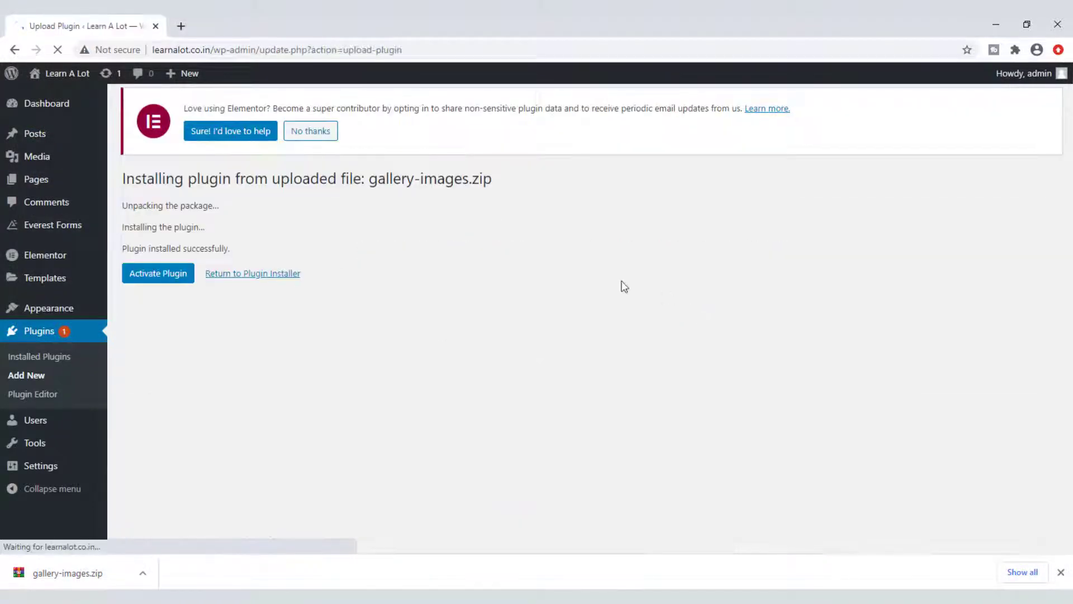
click(155, 286)
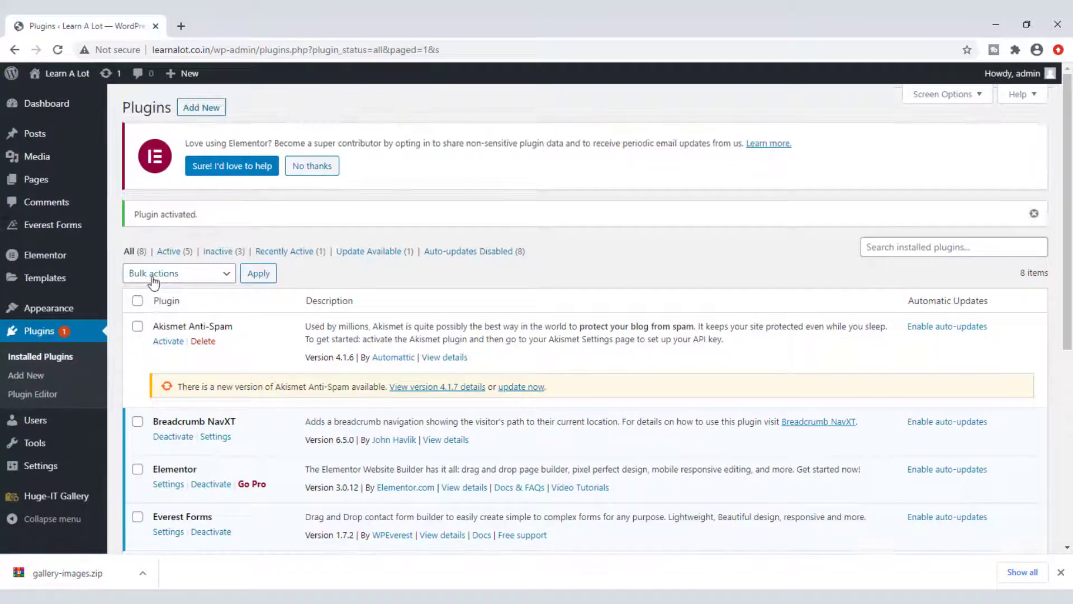
click(35, 496)
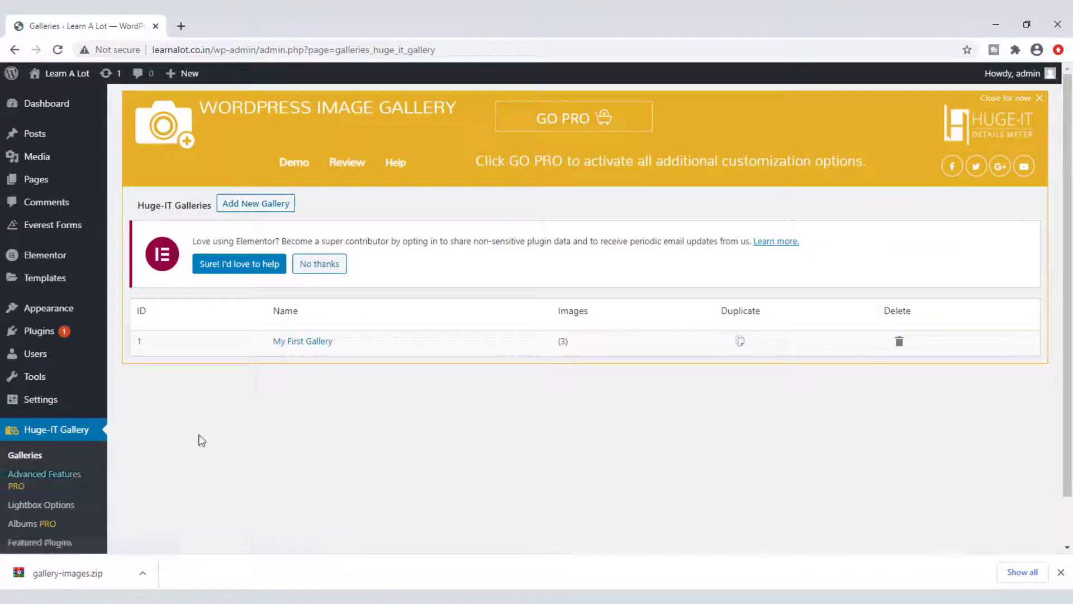
Step: Delete My First Gallery and confirm the deletion
click(900, 342)
click(602, 127)
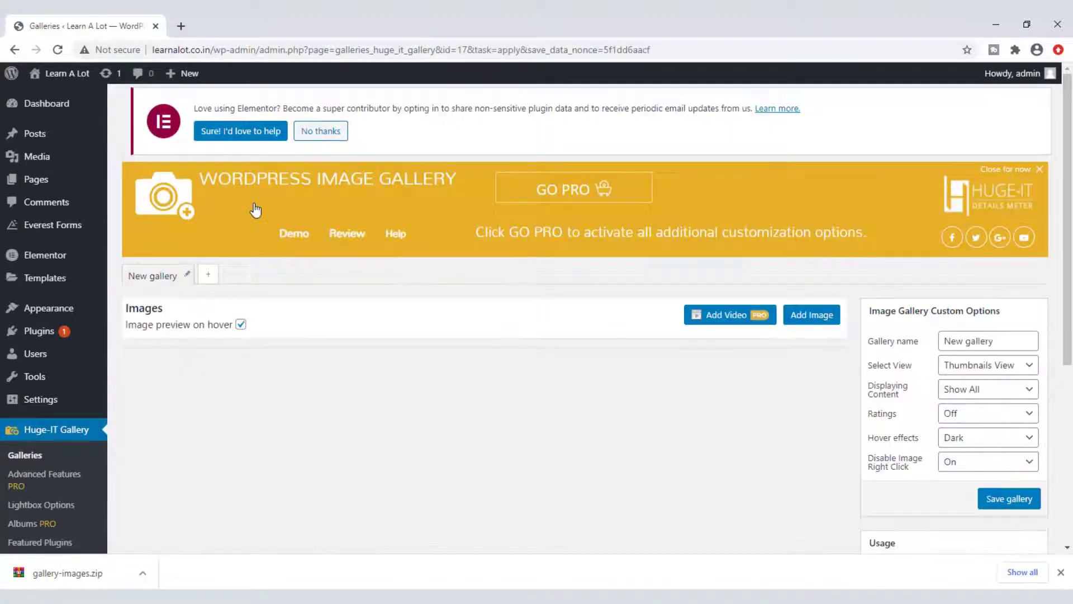
Step: Upload all seven flower JPGs from Desktop\Gallery\Gallery 1 and insert them into New gallery
click(821, 322)
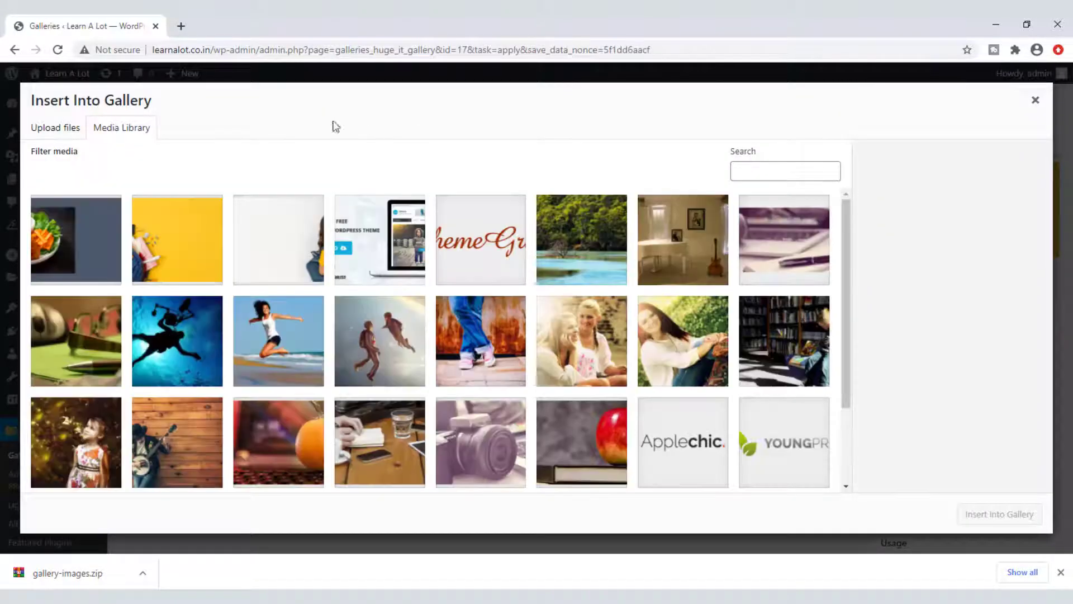
click(49, 132)
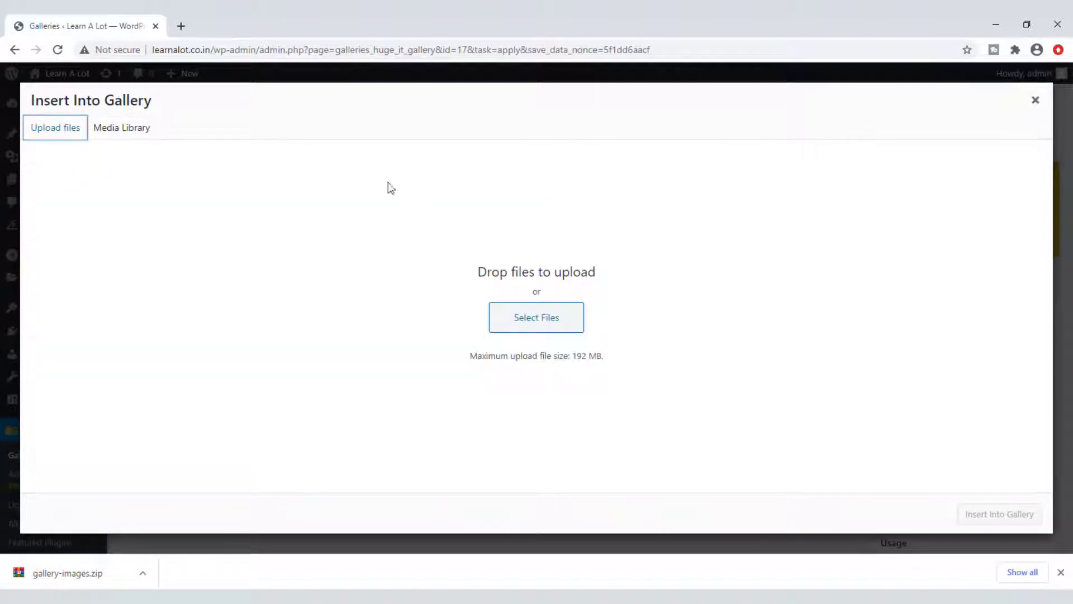
click(531, 322)
double_click(164, 147)
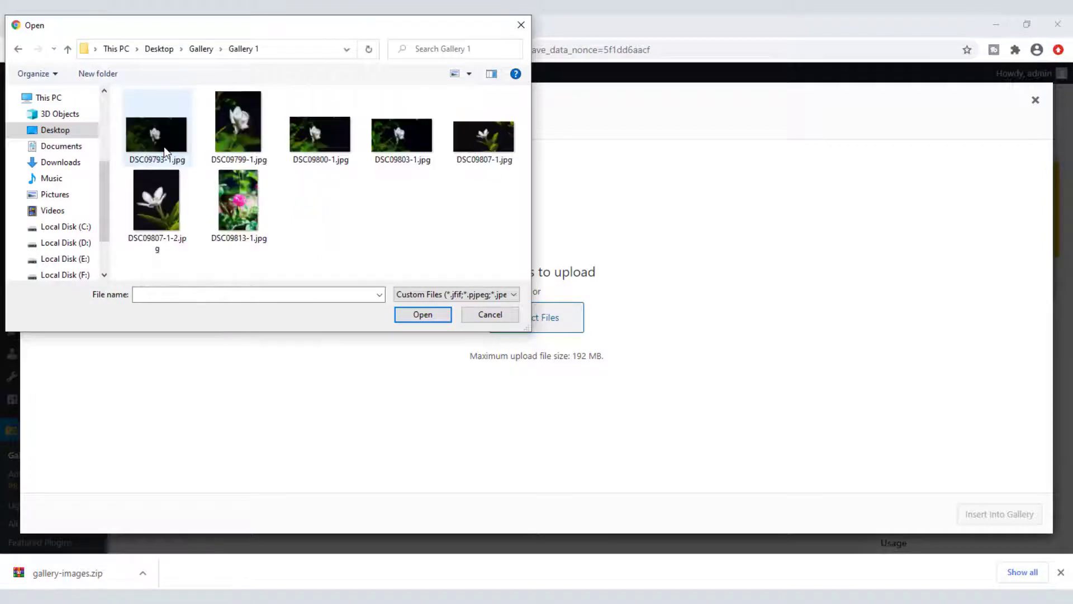
click(163, 146)
shift+click(239, 200)
click(423, 314)
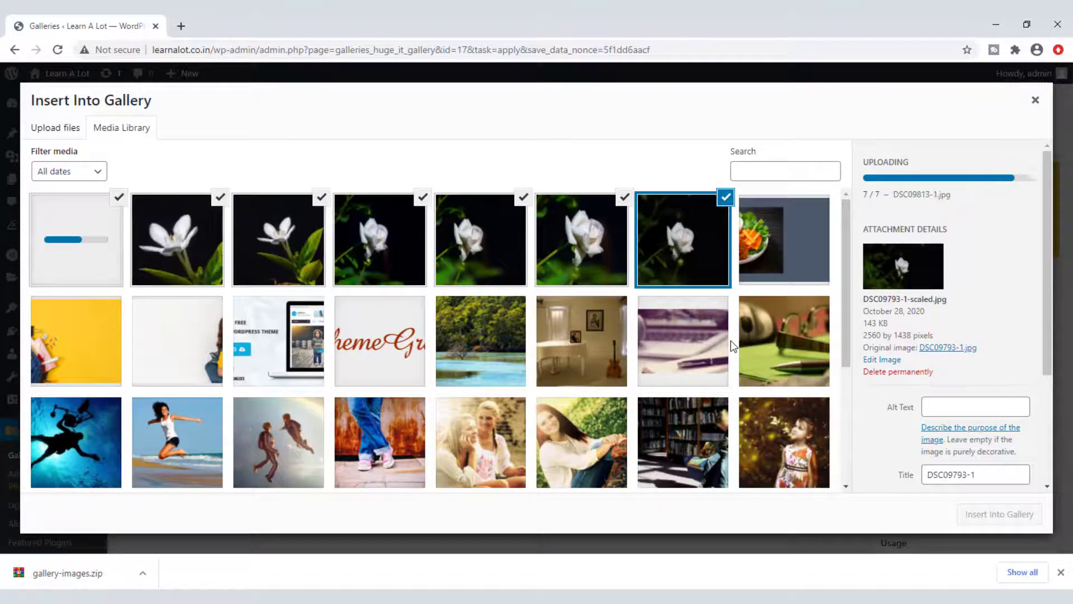
click(1001, 514)
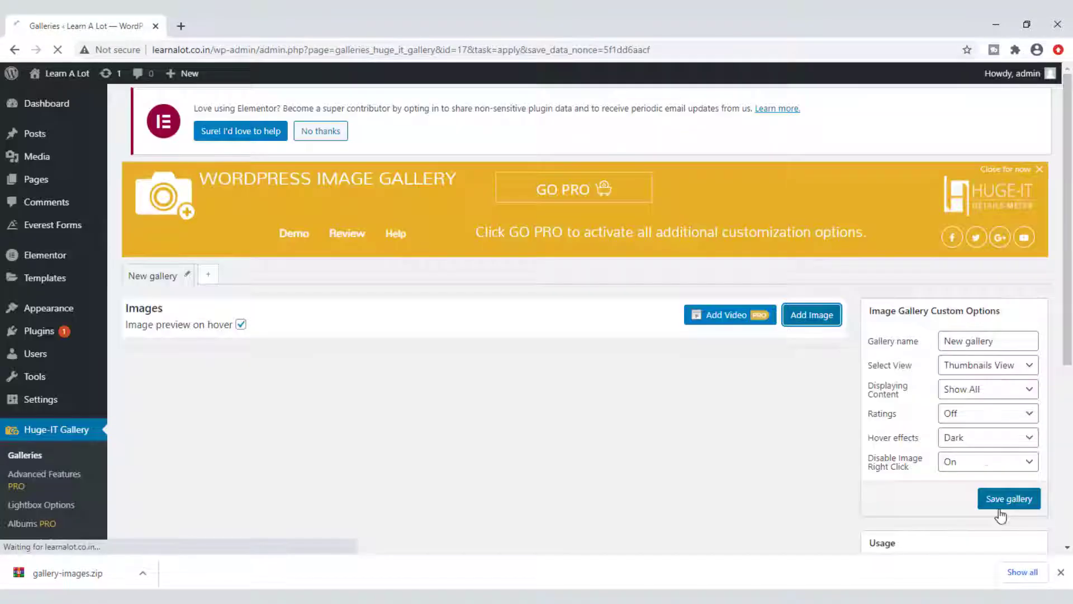
Step: Title the first image Rose and fill its description with repeated Rose text
scroll(543, 291, down, 1)
scroll(542, 286, down, 2)
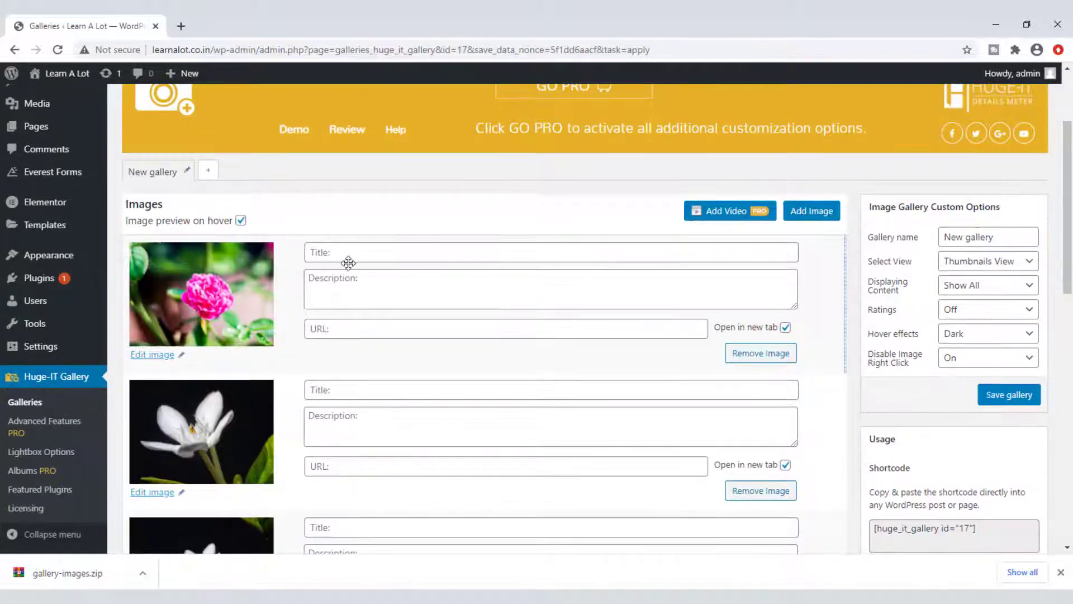
click(353, 254)
text(Ros)
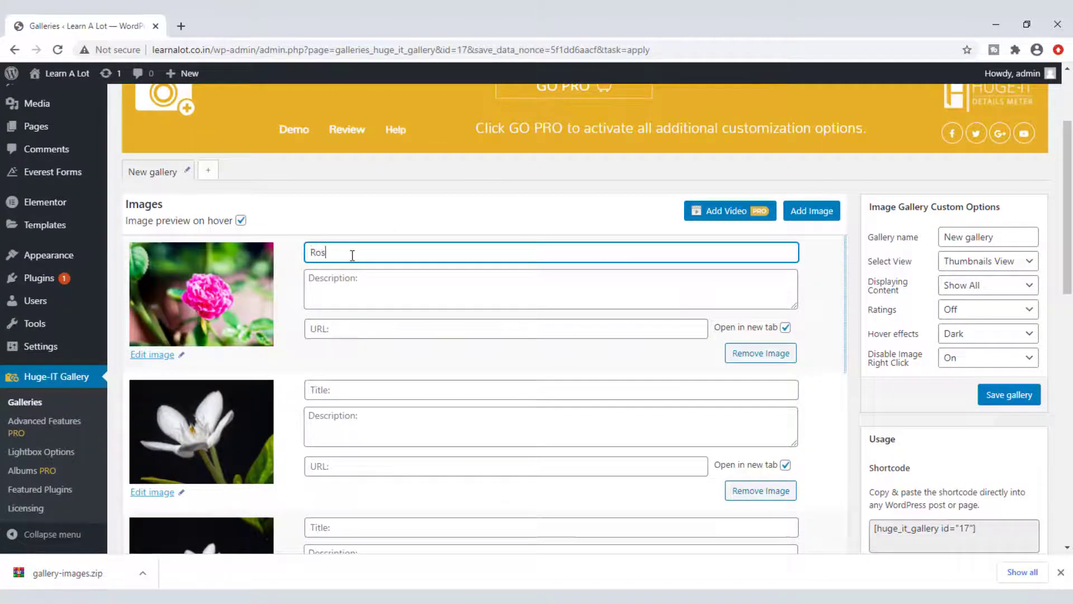
text(e)
double_click(330, 252)
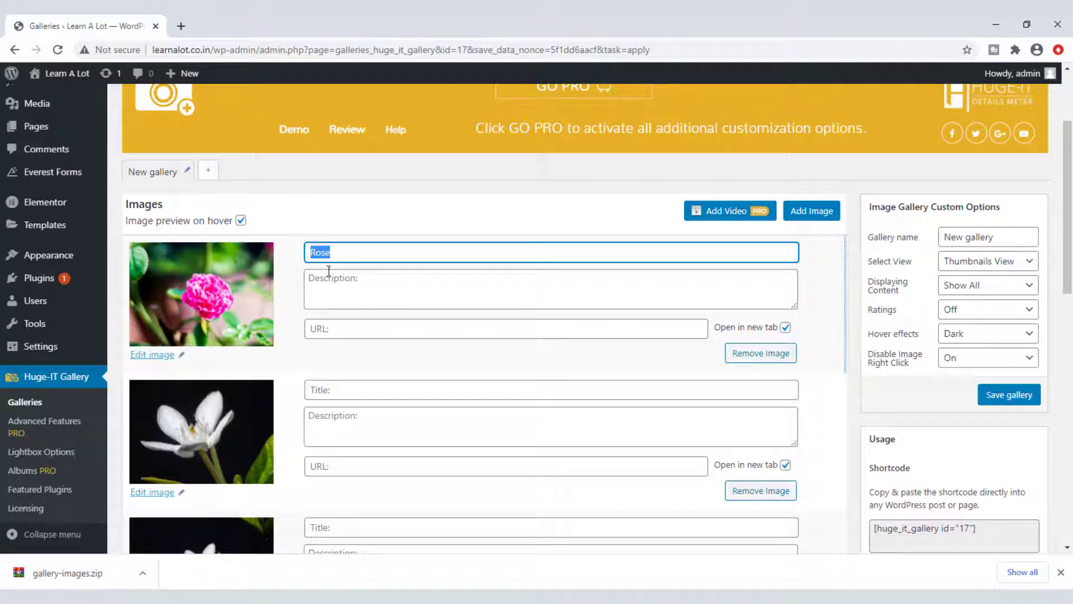
key(ctrl+c)
click(354, 291)
key(ctrl+v)
key(ctrl+v)
key(ctrl+v)
key(ctrl+v)
key(ctrl+v)
key(ctrl+v)
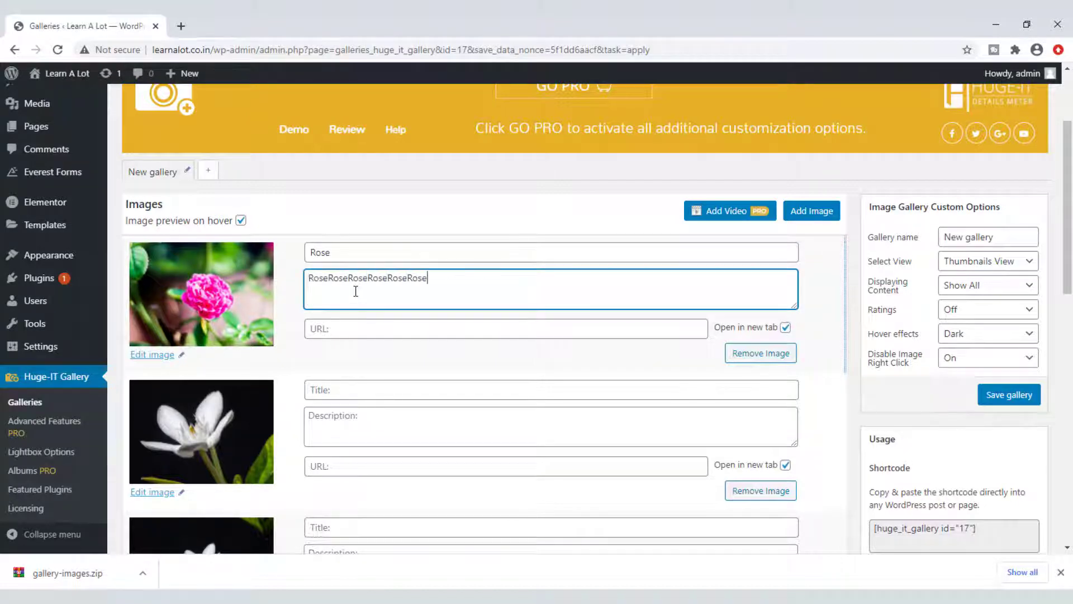
key(ctrl+v)
key(ctrl+v)
key(ctrl+v)
key(ctrl+v)
key(ctrl+v)
key(ctrl+v)
key(ctrl+v)
key(ctrl+v)
key(ctrl+v)
key(ctrl+v)
click(344, 331)
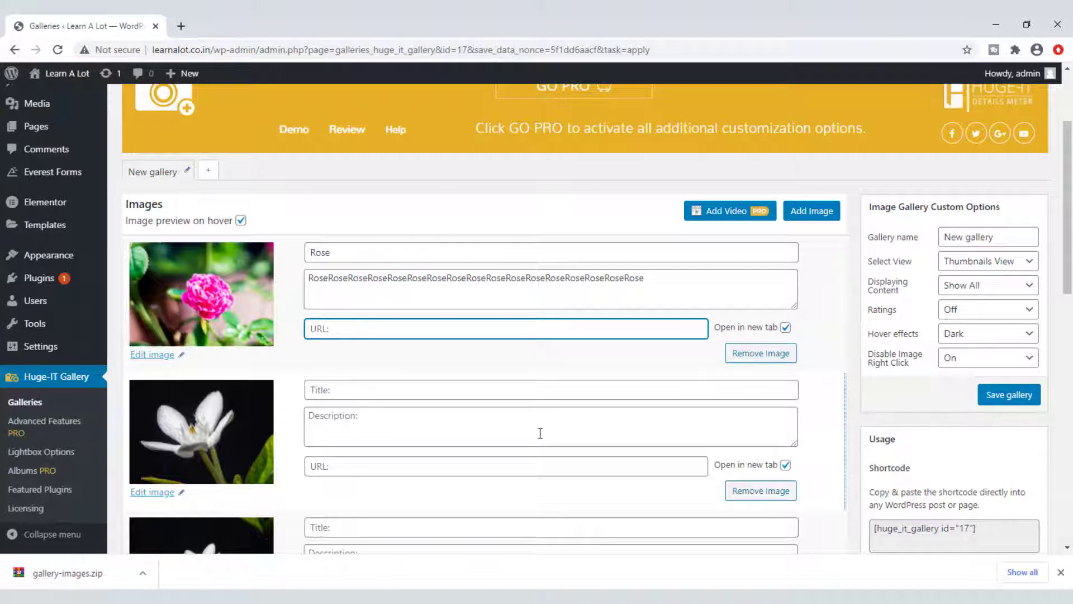
Step: Give the second image the Rose title and a repeated-Rose description
scroll(539, 434, down, 1)
click(363, 321)
key(ctrl+v)
click(352, 359)
key(ctrl+v)
key(ctrl+v)
key(ctrl+v)
key(ctrl+v)
key(ctrl+v)
key(ctrl+v)
key(ctrl+v)
key(ctrl+v)
key(ctrl+v)
key(ctrl+v)
key(ctrl+v)
key(ctrl+v)
key(ctrl+v)
key(ctrl+v)
key(ctrl+v)
key(ctrl+v)
key(ctrl+v)
key(ctrl+v)
key(ctrl+v)
key(ctrl+v)
key(ctrl+v)
key(ctrl+v)
click(346, 394)
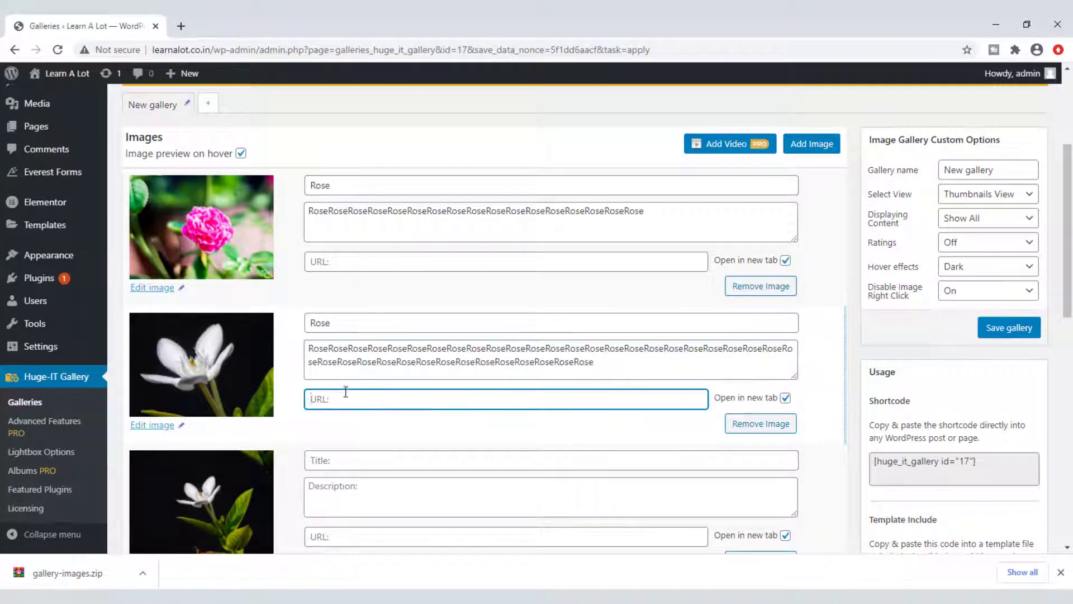
scroll(343, 389, up, 1)
drag(1001, 236, 863, 232)
Step: Name the gallery ContentPopup and set its view to Gallery/Content-Popup
text(Con)
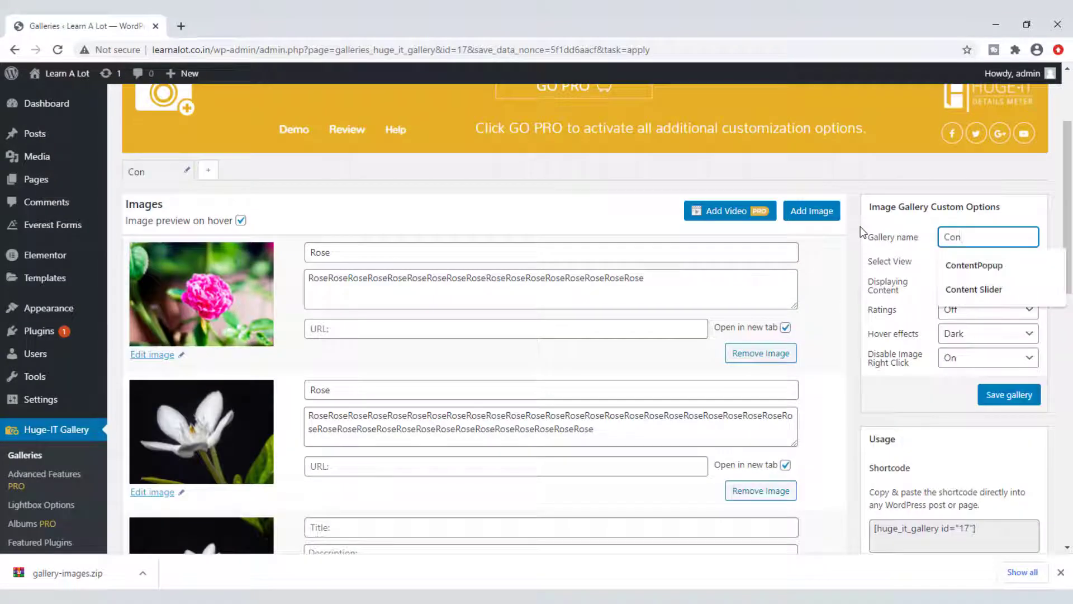
text(te)
key(Down)
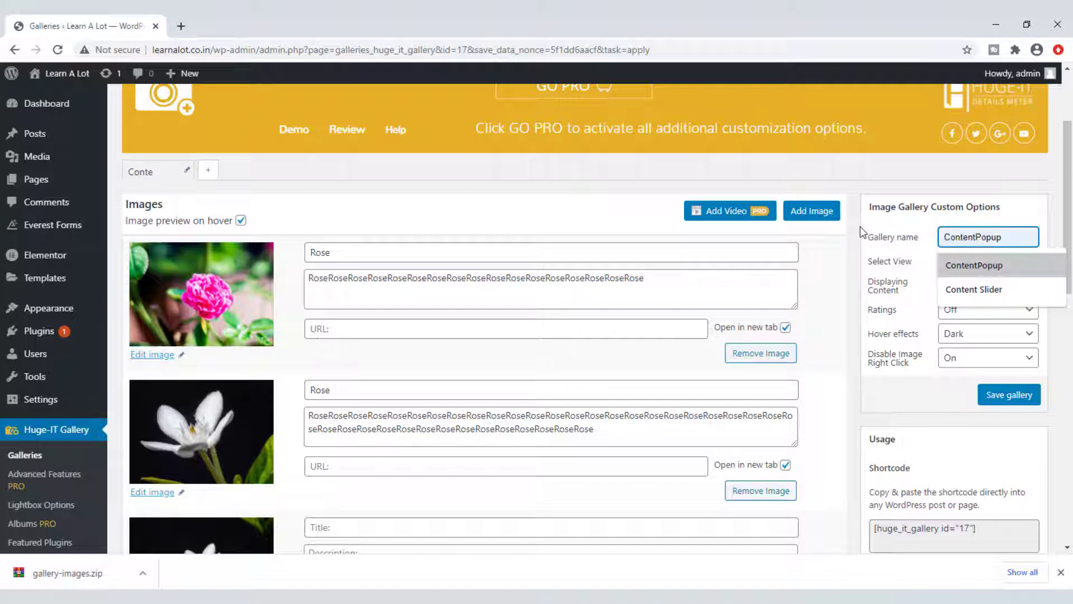
key(Return)
click(1012, 271)
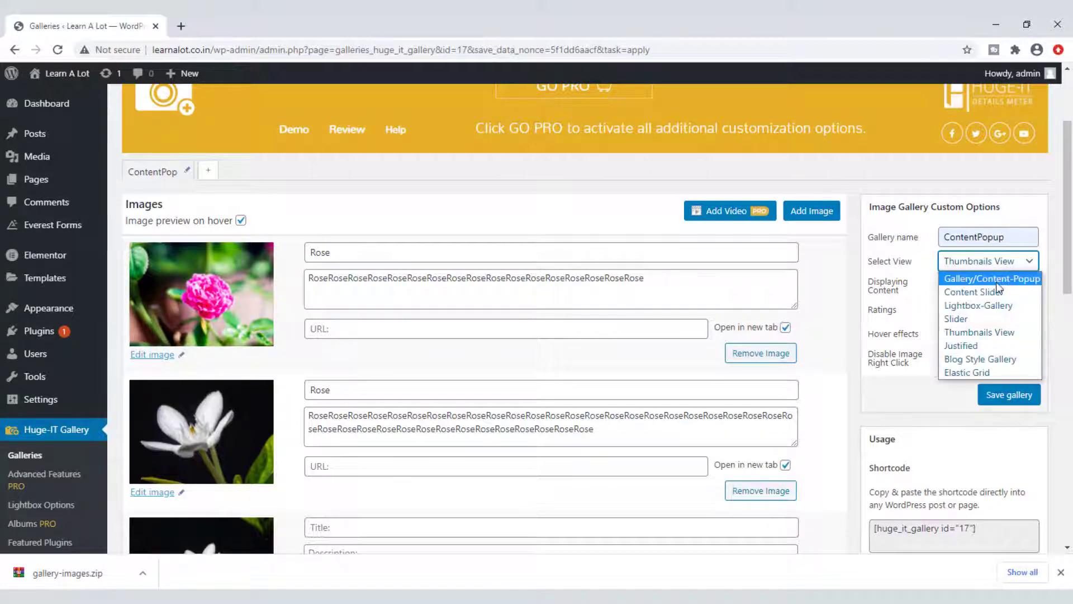
click(997, 279)
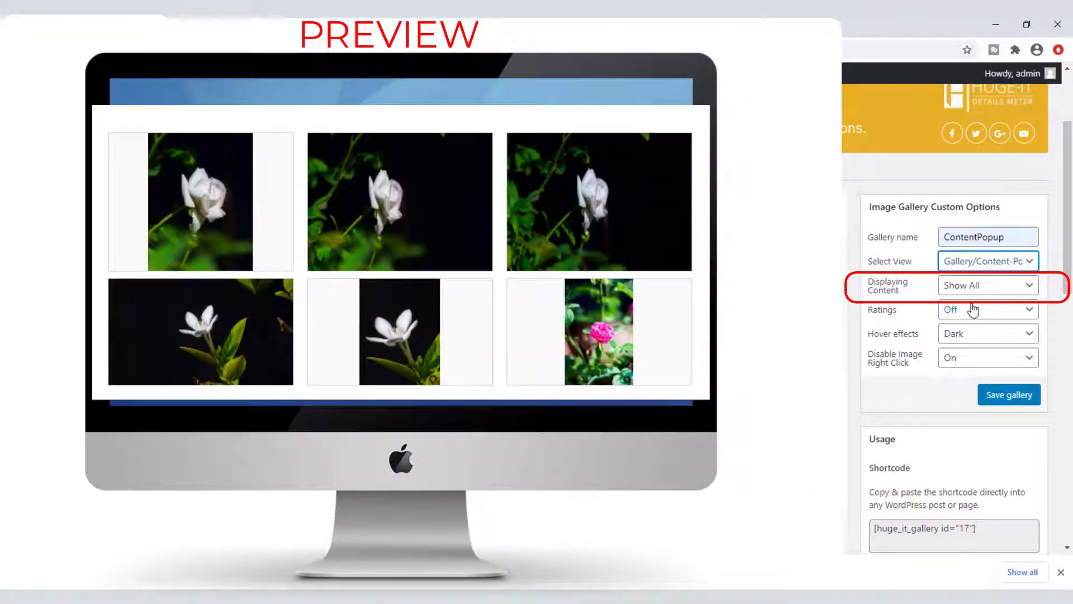
Step: Try Pagination with 3 images per page, then Load More, and set Ratings to Like/Dislike
click(973, 286)
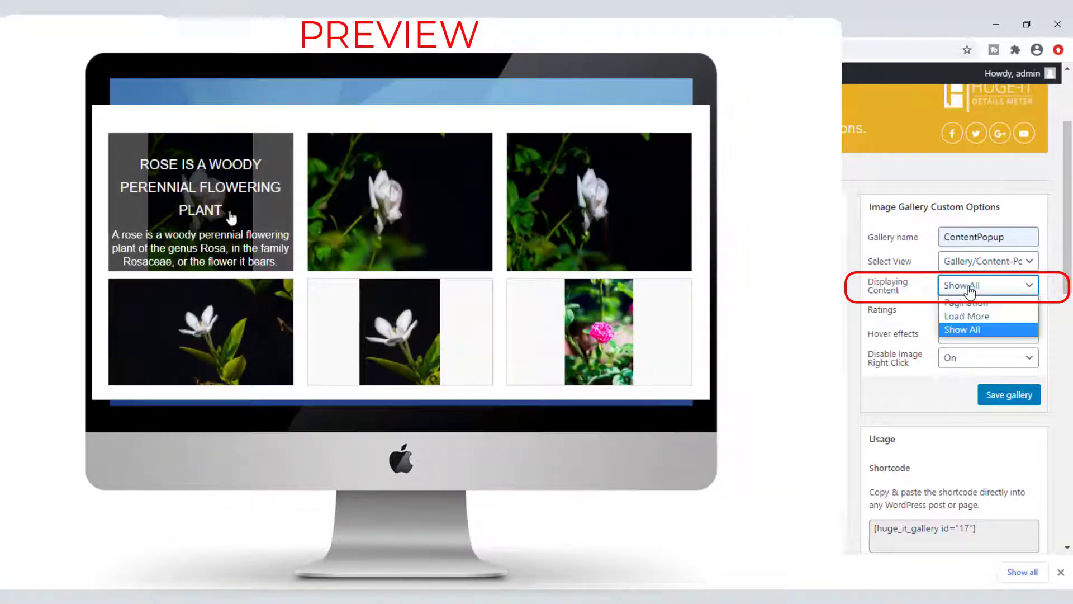
click(972, 304)
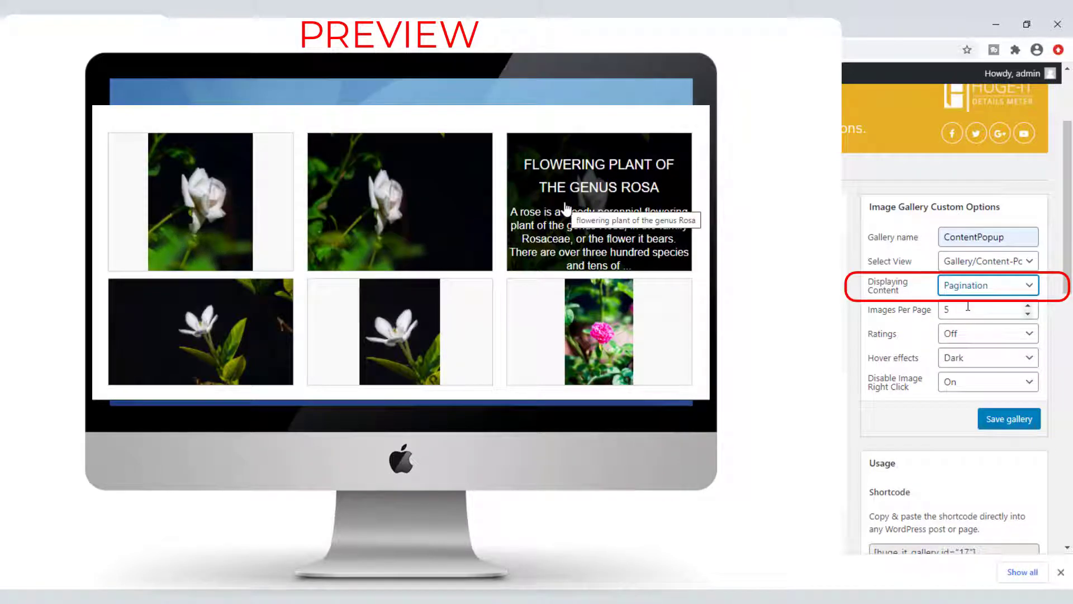
click(913, 312)
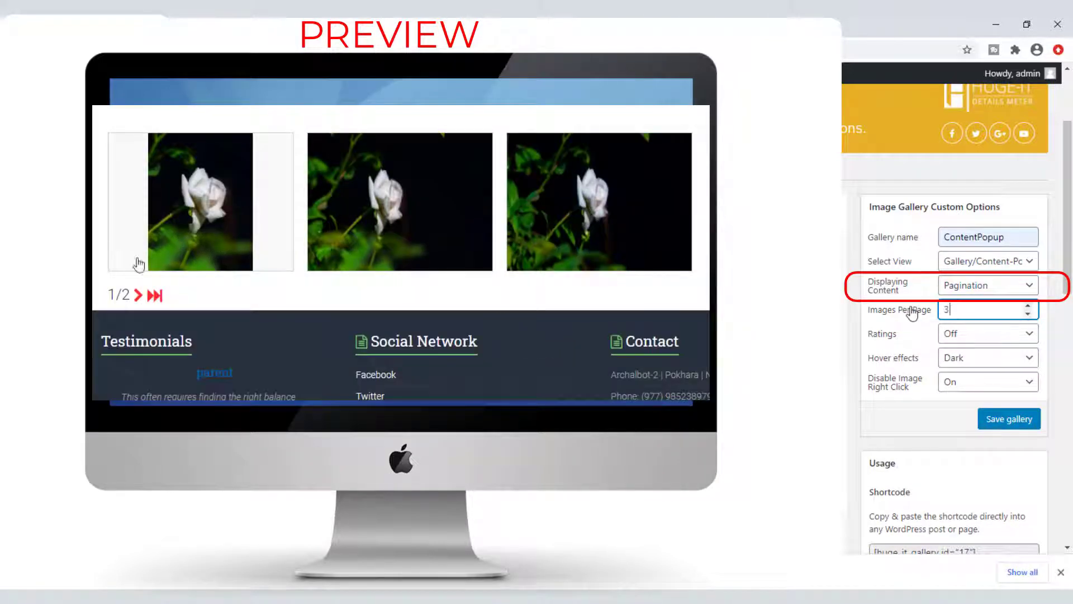
text(3)
click(969, 287)
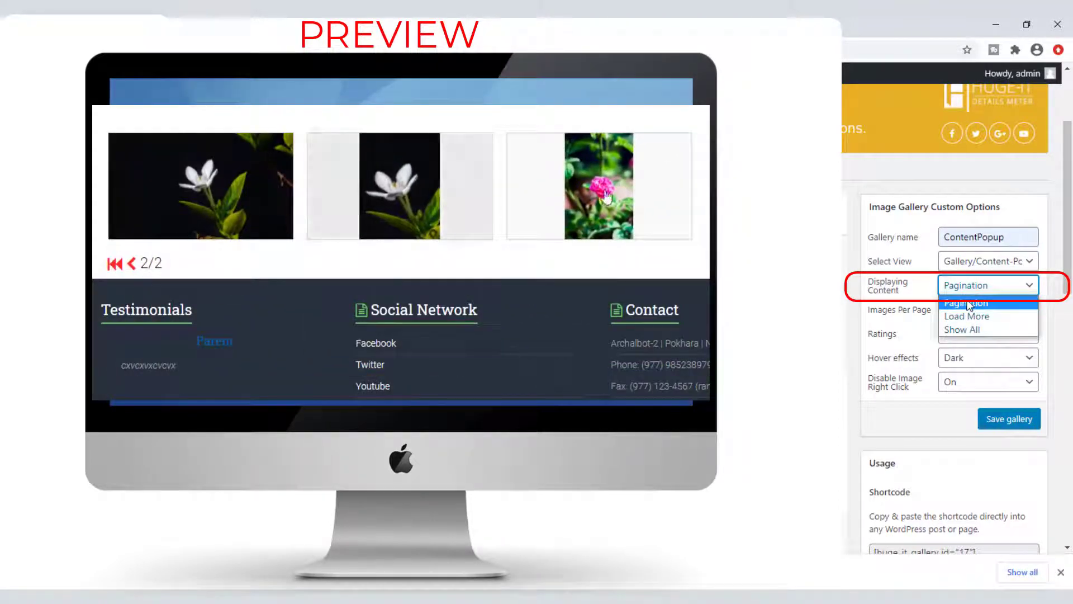
click(967, 316)
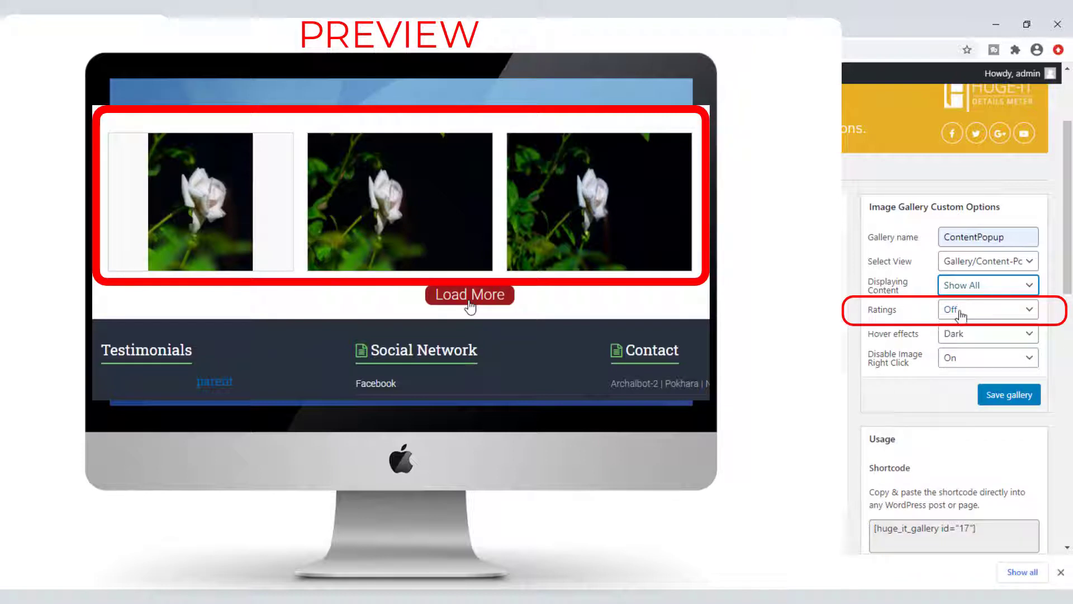
click(968, 310)
click(971, 340)
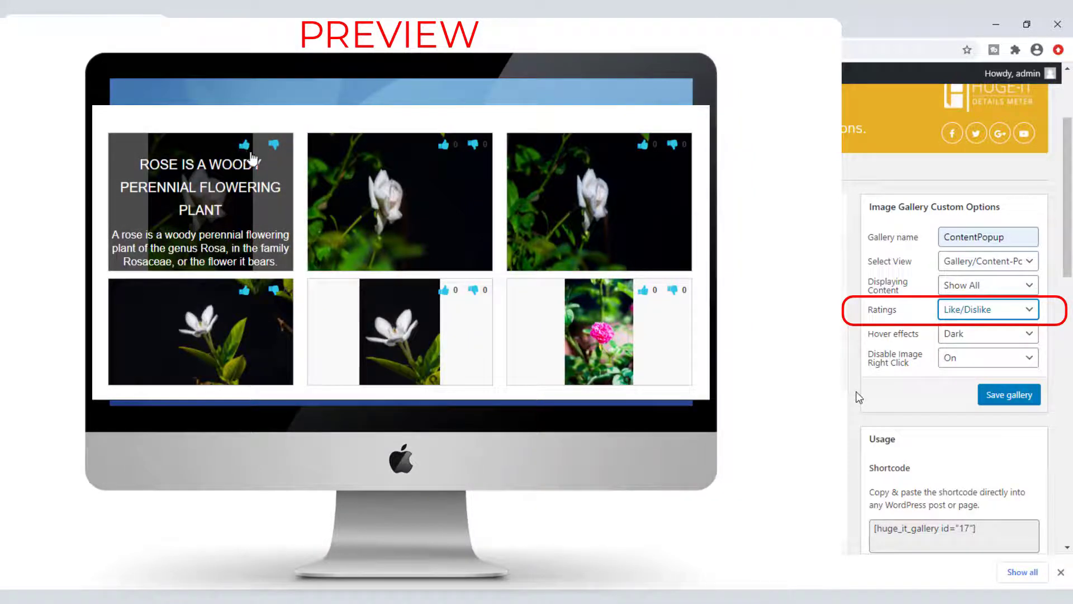
Step: Switch Ratings to Heart, then set Ratings to Off
click(993, 316)
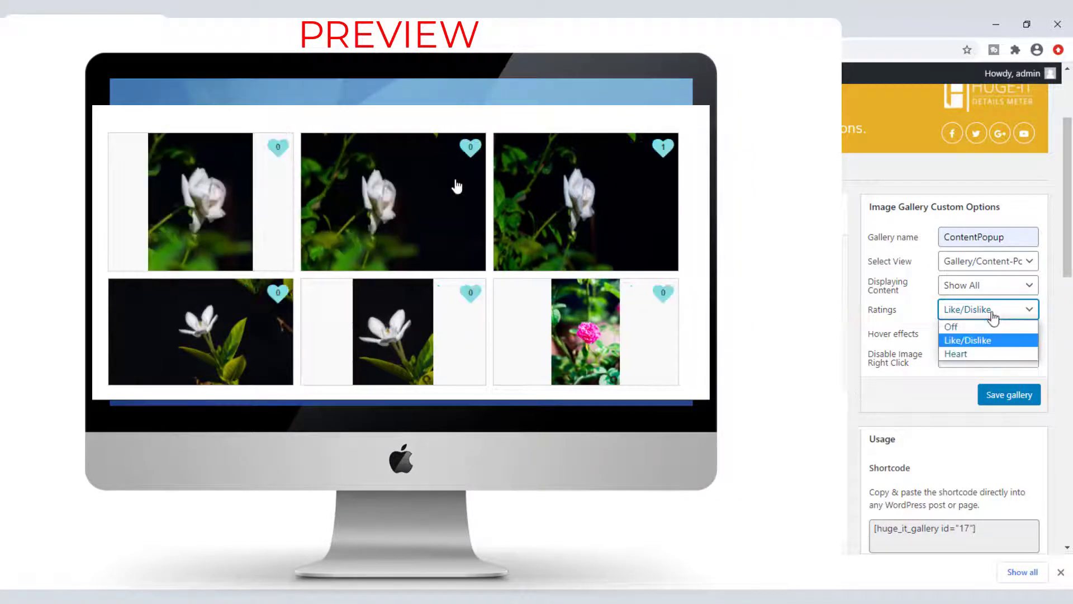
click(978, 353)
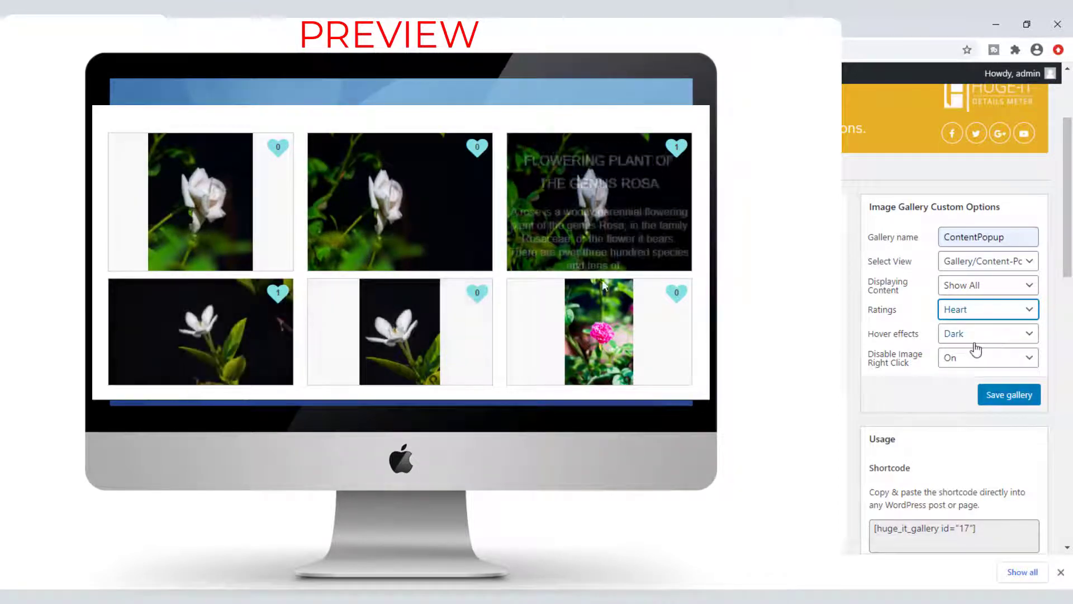
click(977, 322)
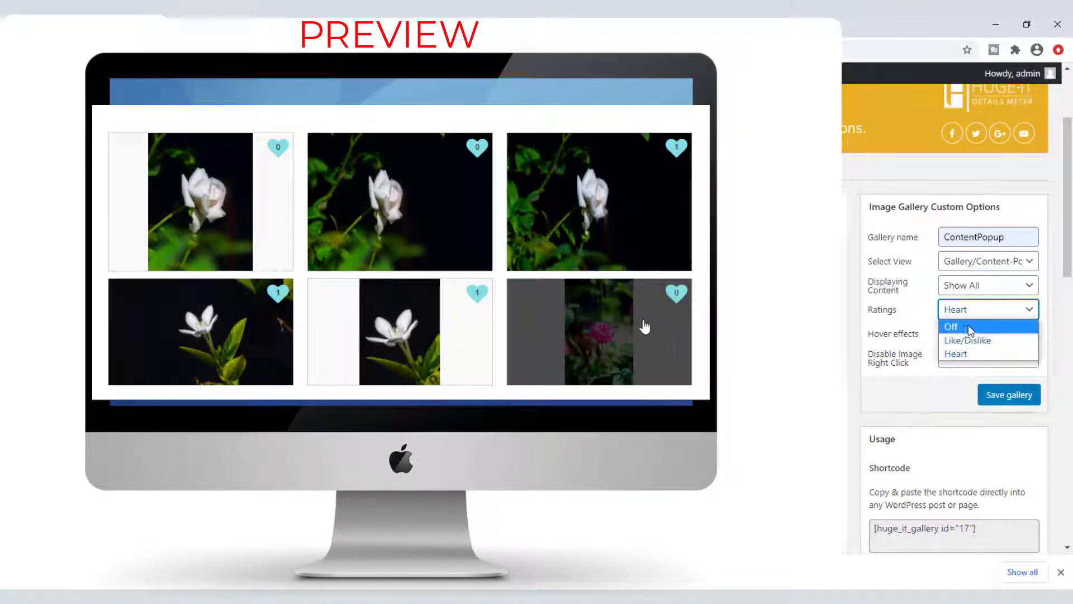
click(965, 325)
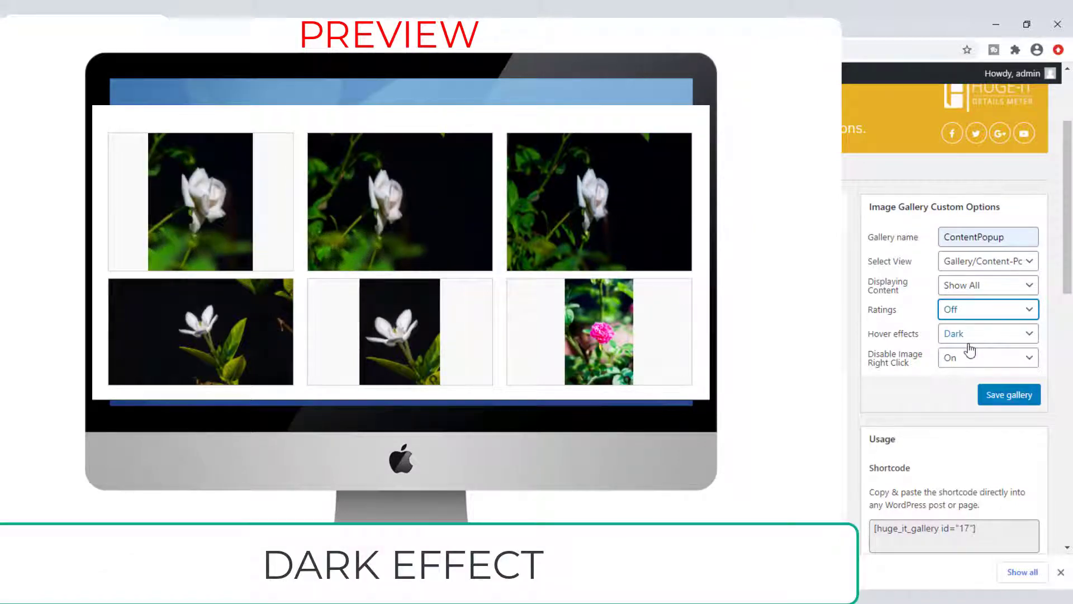
Step: Try Dark, Blur, Scale and Content on bottom hover effects, then settle on Elastic
click(968, 340)
click(968, 349)
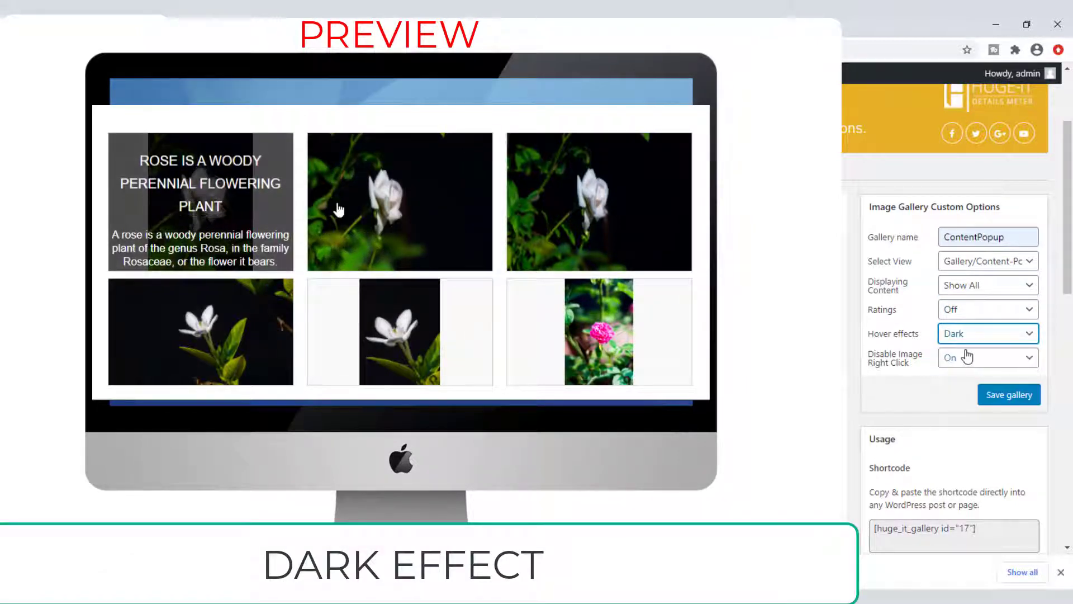
key(Down)
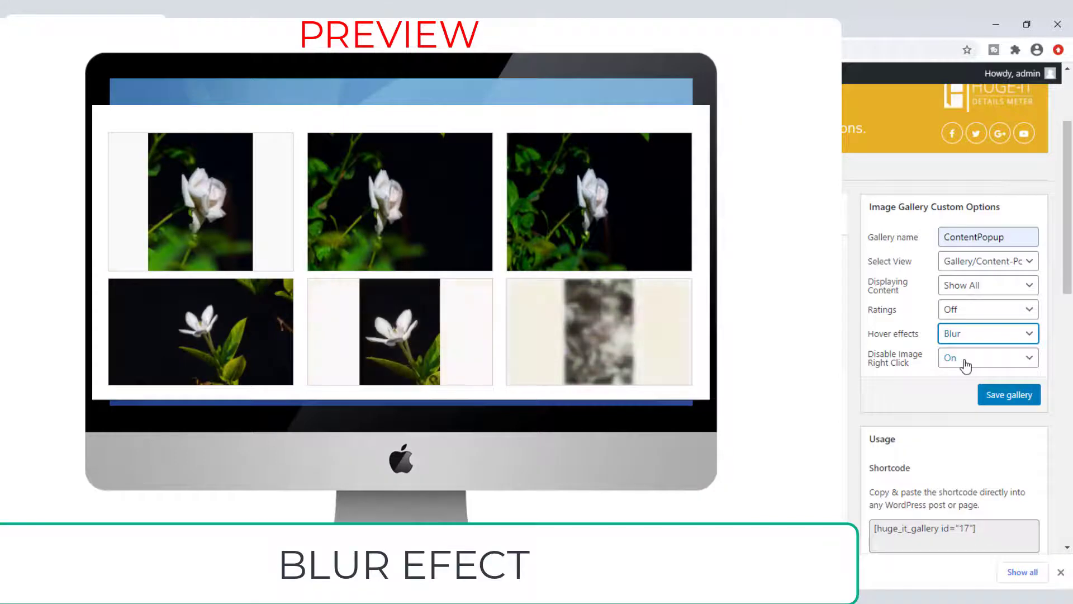
click(971, 338)
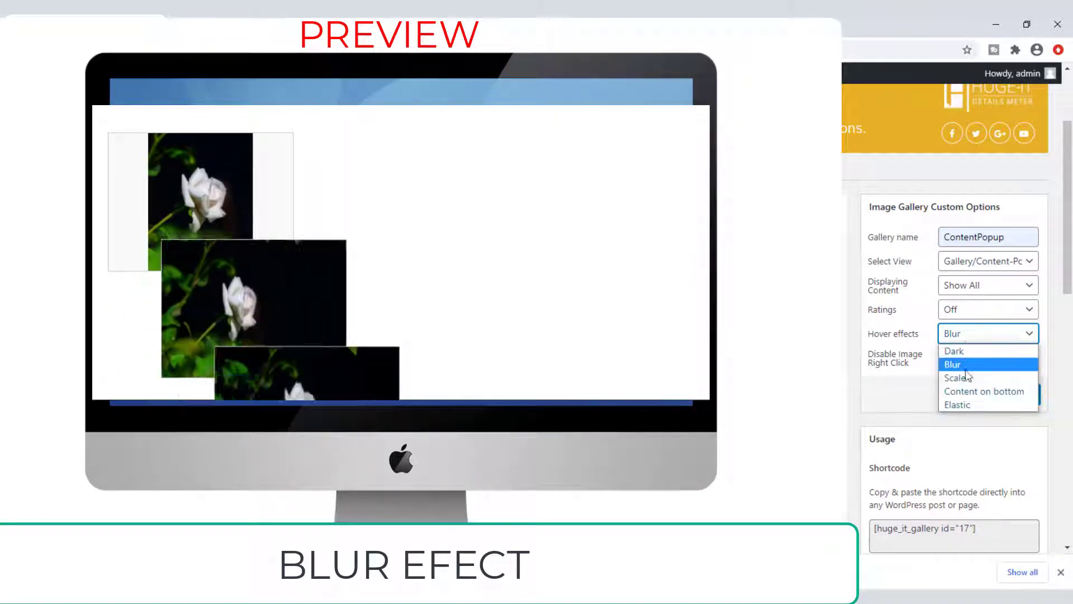
click(965, 376)
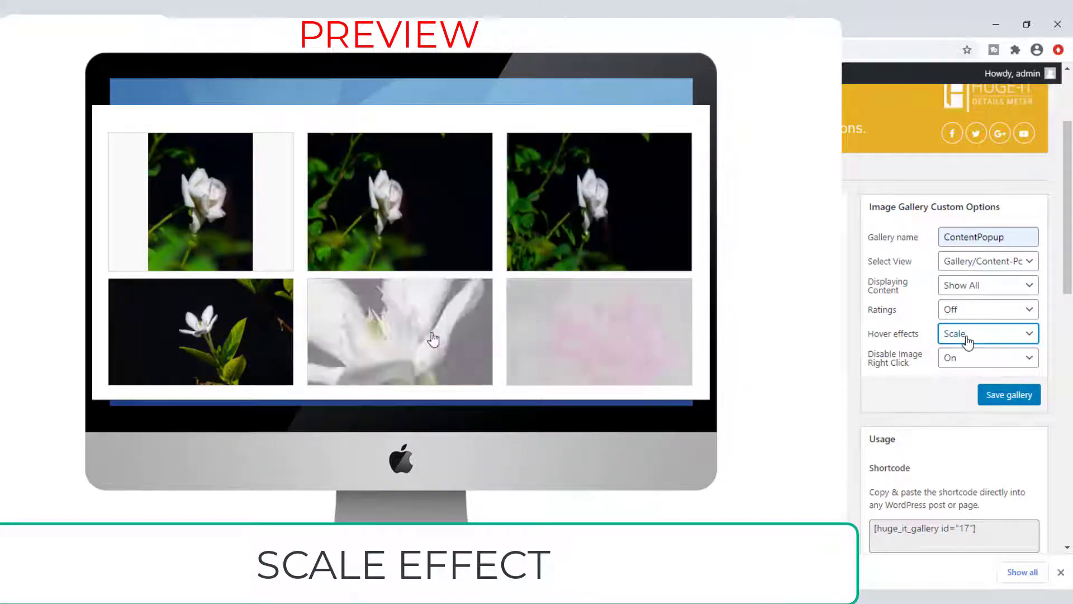
click(968, 339)
click(972, 391)
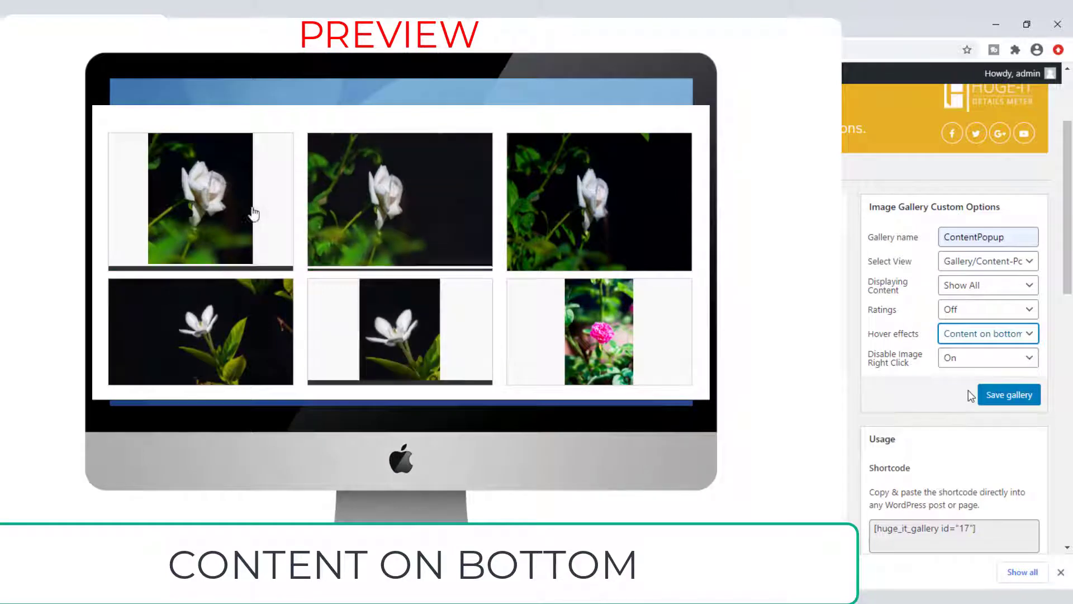
click(951, 333)
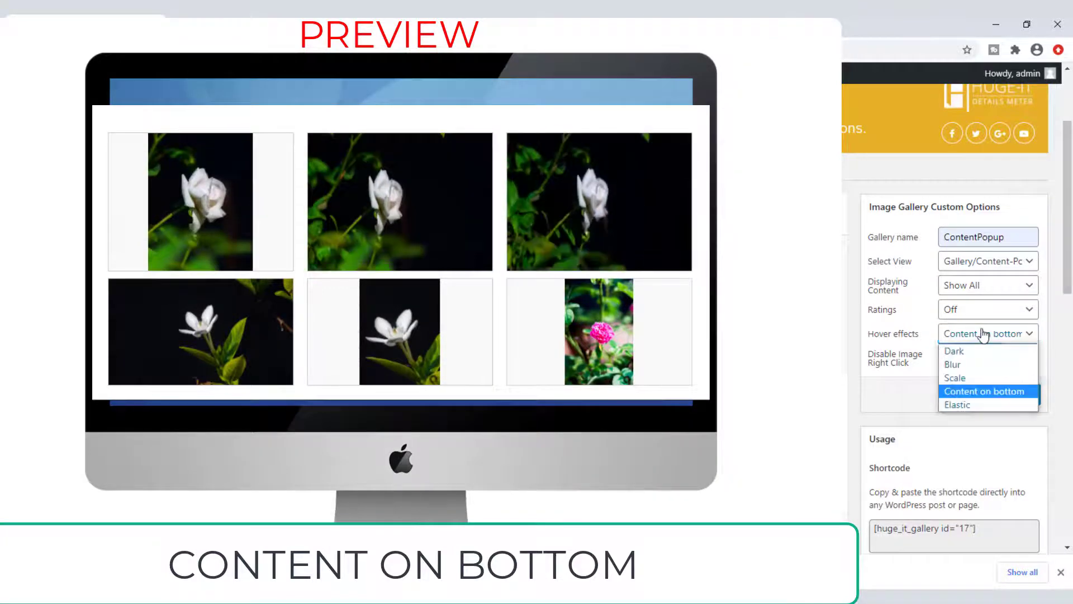
click(962, 402)
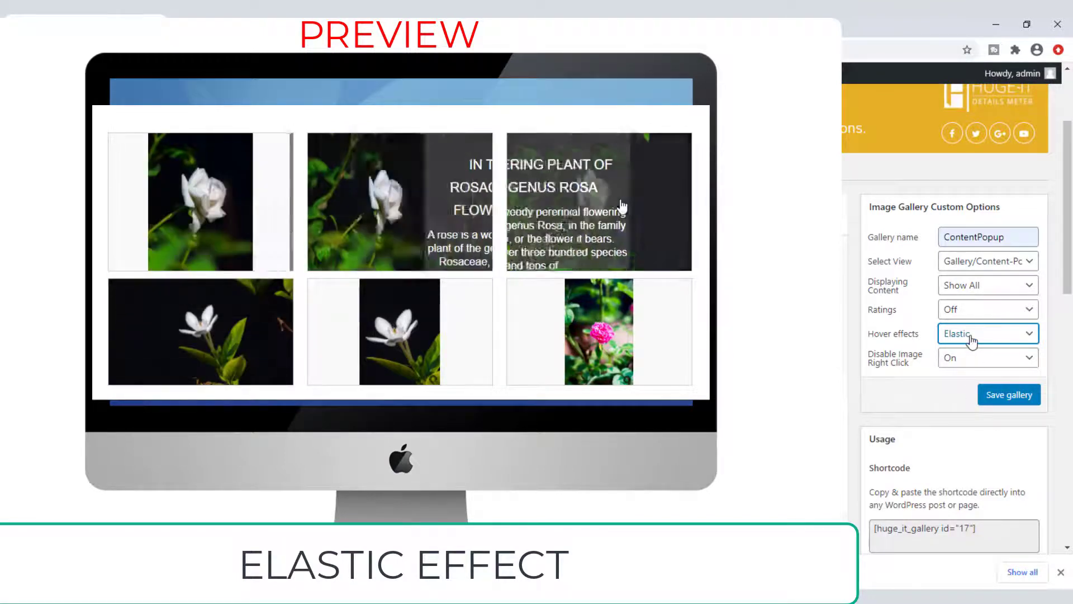
Step: Toggle Disable Image Right Click to Off and back to On
click(971, 364)
click(961, 386)
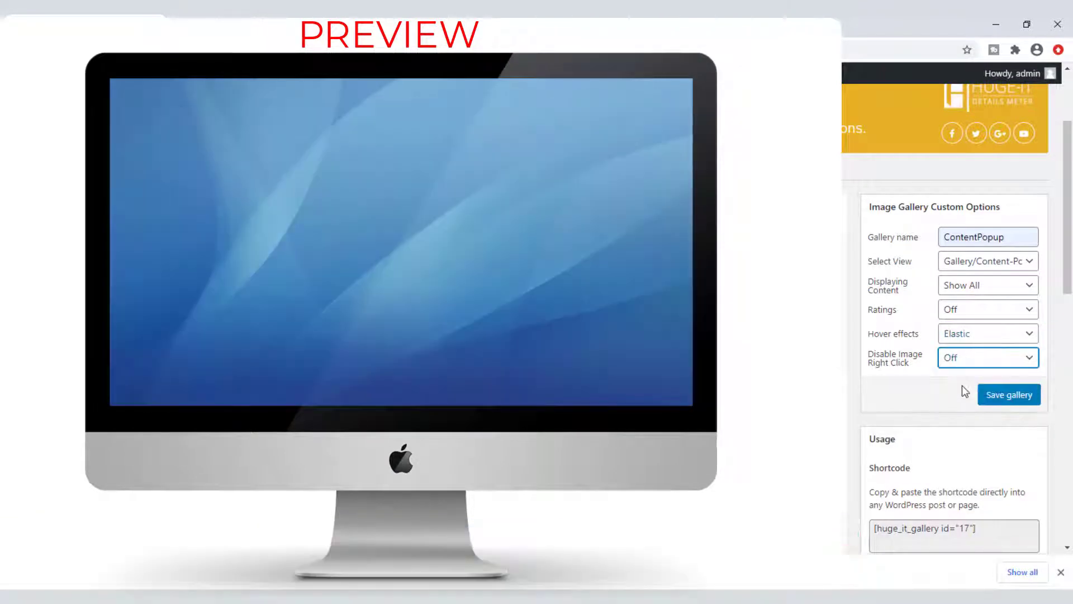
click(965, 368)
click(961, 372)
Step: Save the ContentPopup gallery and start a new empty gallery
click(1000, 396)
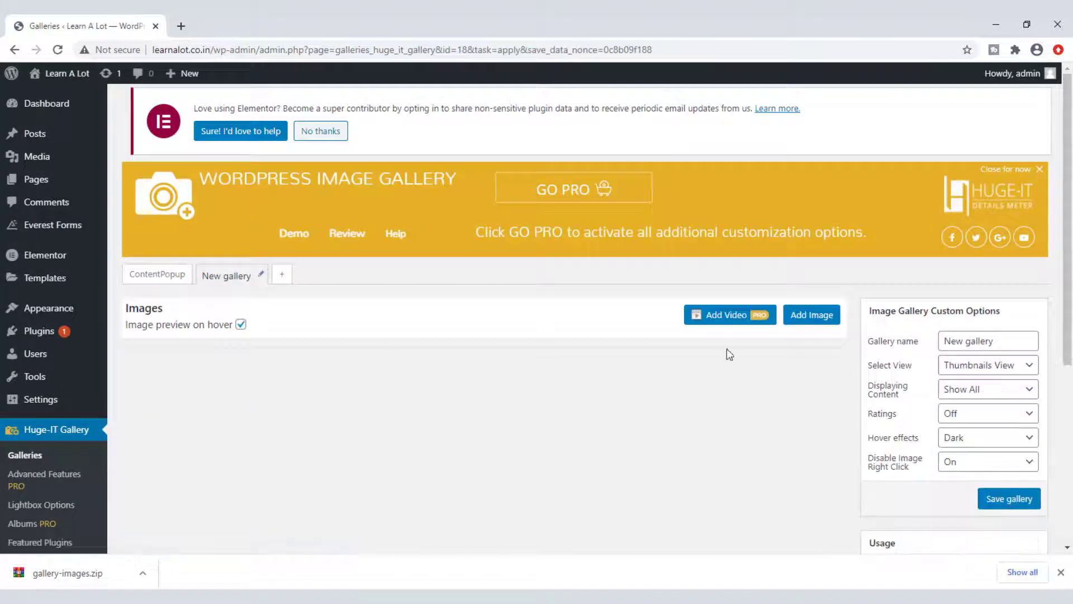
click(812, 313)
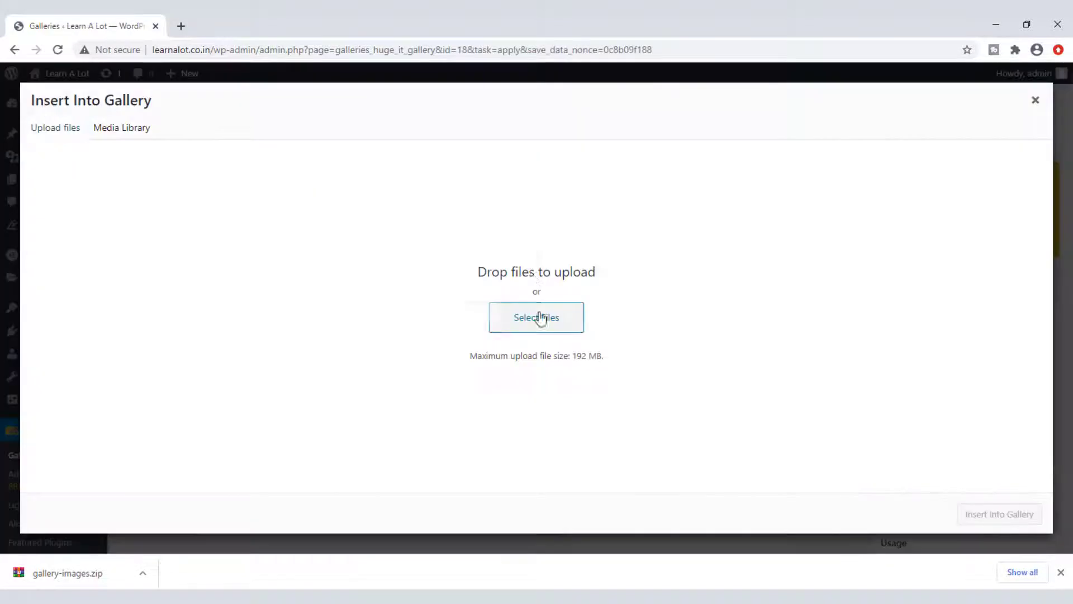
Step: Upload the nine stork photos from their folder and insert them into the new gallery
click(542, 316)
double_click(238, 129)
click(157, 128)
click(18, 49)
double_click(398, 145)
key(ctrl+a)
click(423, 315)
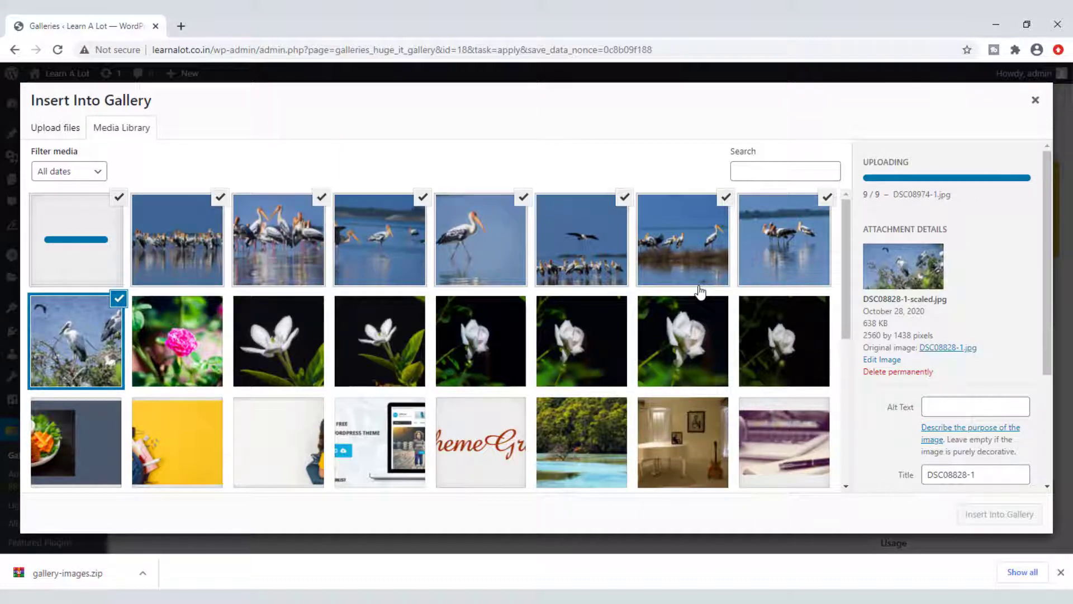
click(977, 515)
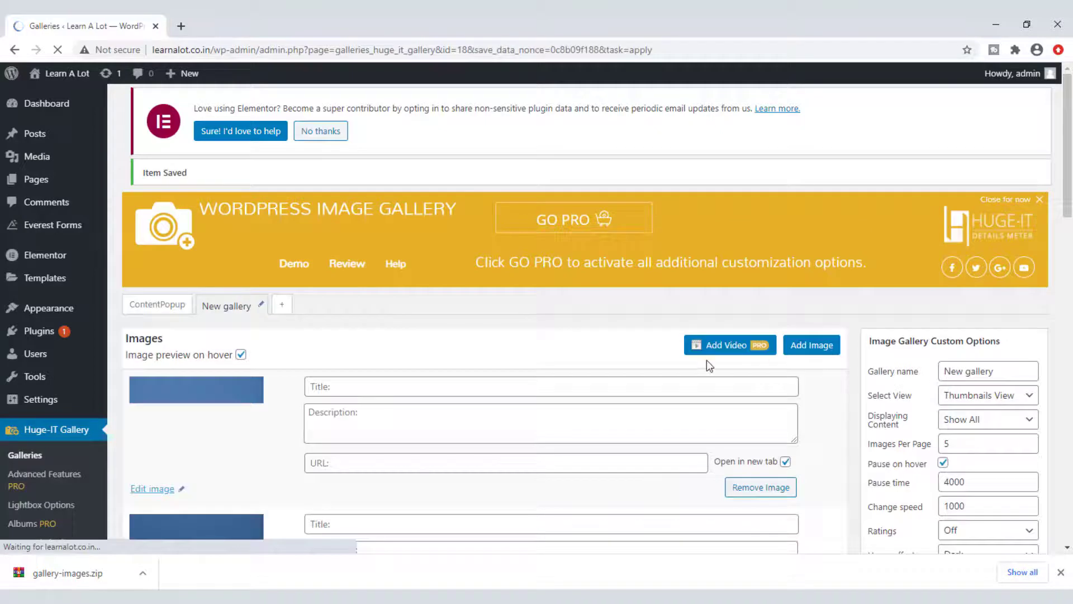
Step: Title the first stork image 'Painted Stork' and paste that text into its description
click(385, 385)
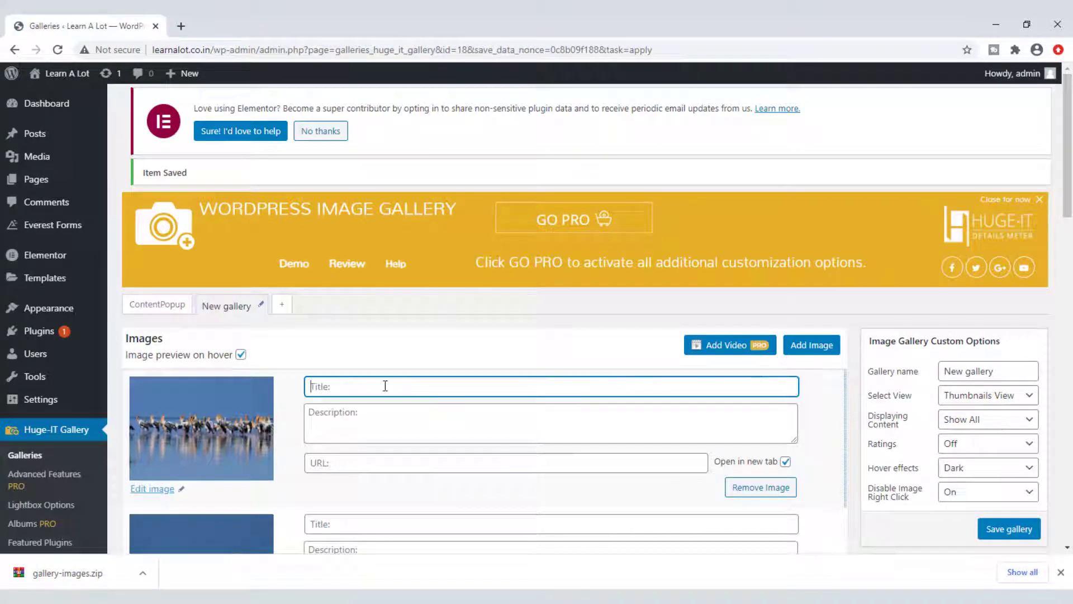
text(Painted Stork)
key(ctrl+a)
key(ctrl+c)
click(390, 427)
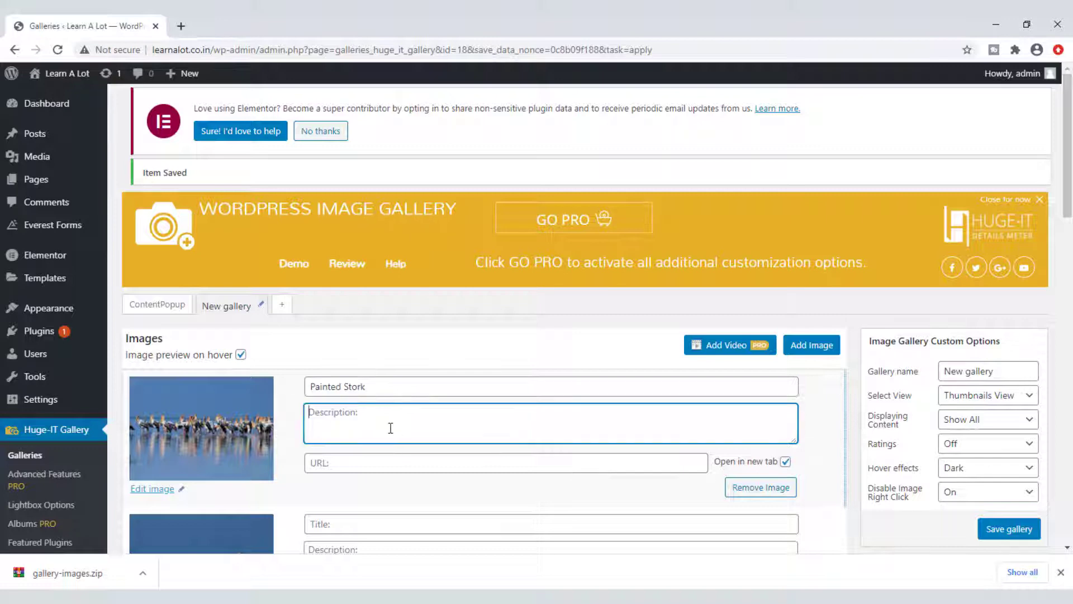
key(ctrl+v)
key(ctrl+v)
key(ctrl+v)
key(ctrl+v)
key(ctrl+v)
key(ctrl+v)
key(ctrl+v)
key(ctrl+v)
key(ctrl+v)
key(ctrl+v)
key(ctrl+v)
key(ctrl+v)
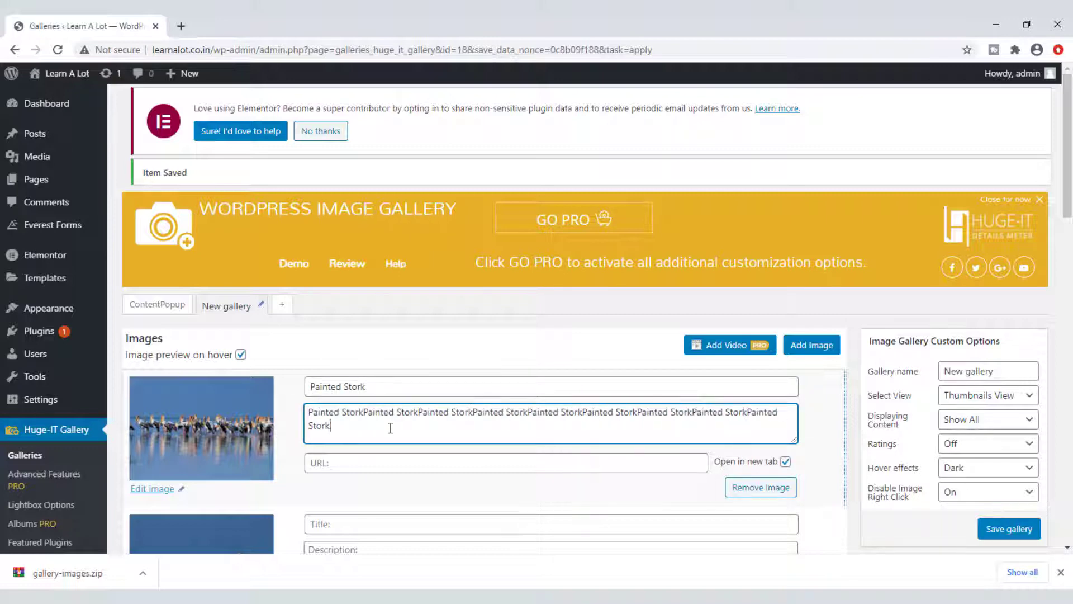
click(352, 463)
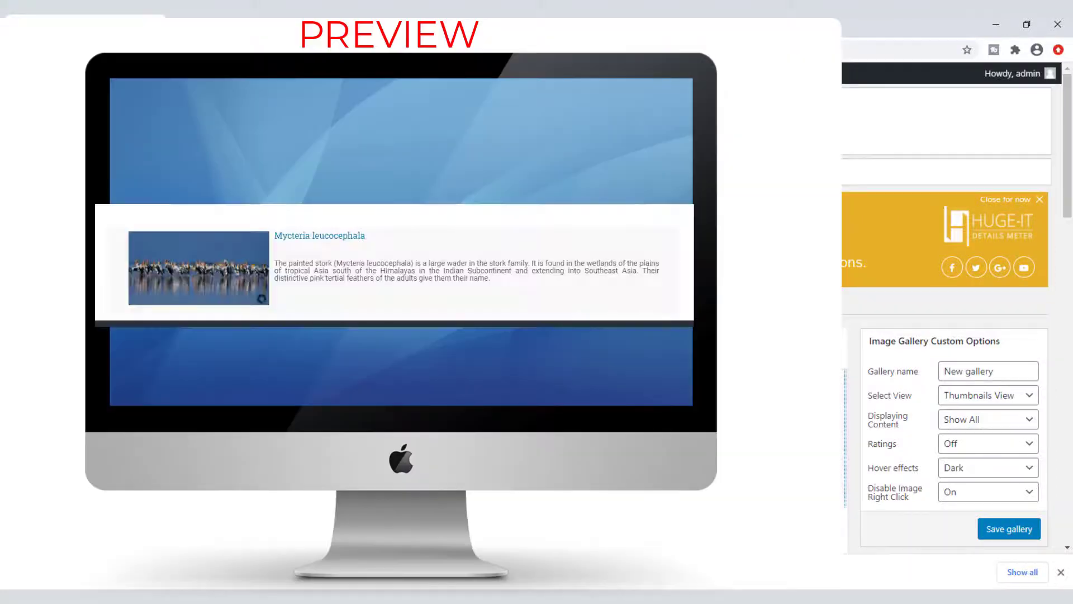
Step: Rename the gallery 'Content Slider' and switch it to Content Slider view
drag(1004, 371, 876, 375)
text(Content Slider)
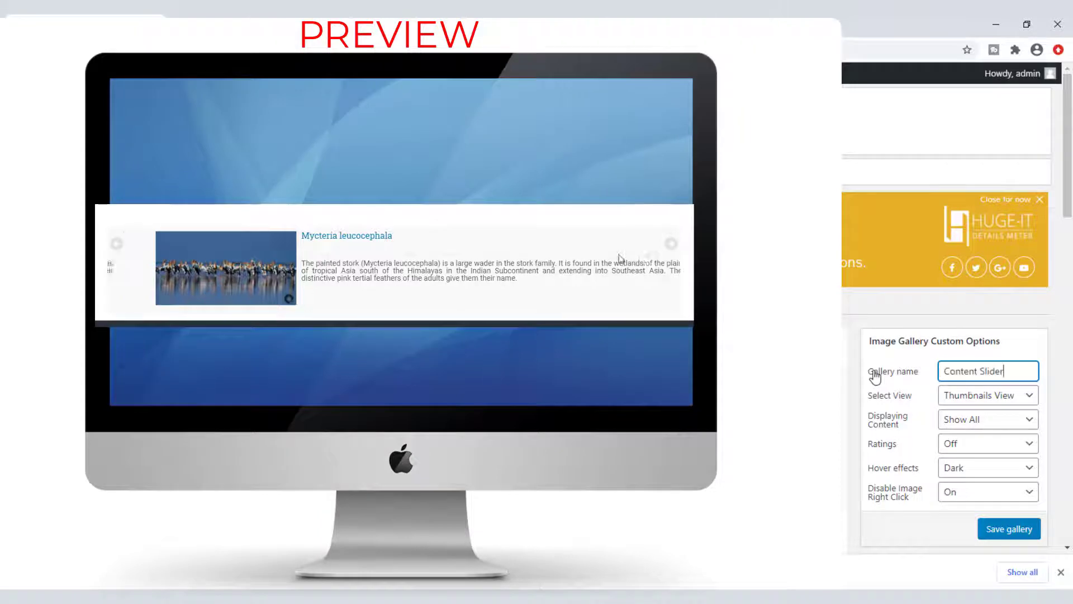
click(1028, 398)
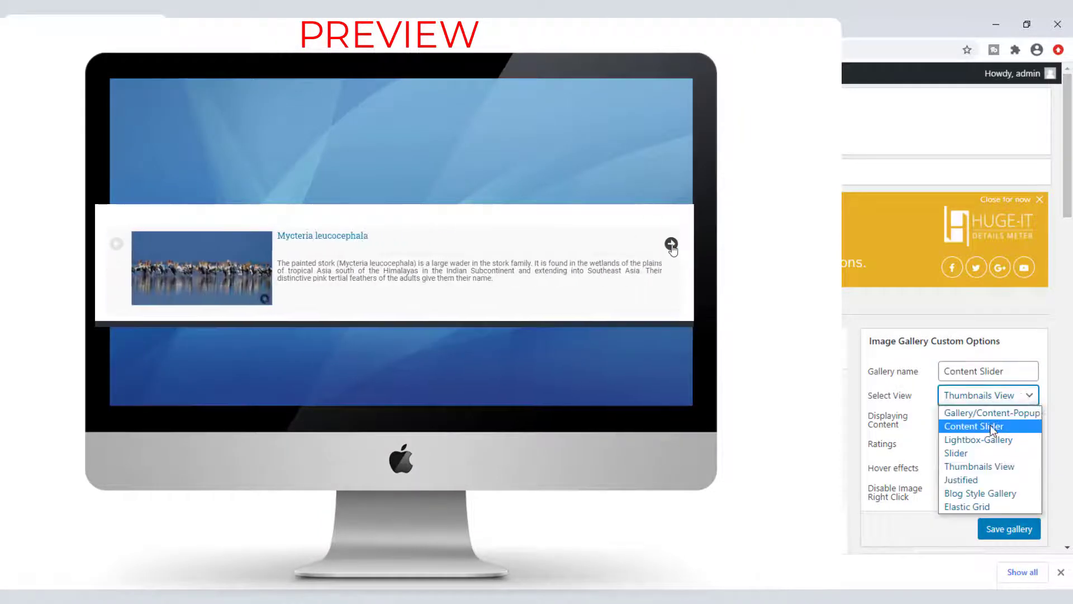
click(1001, 426)
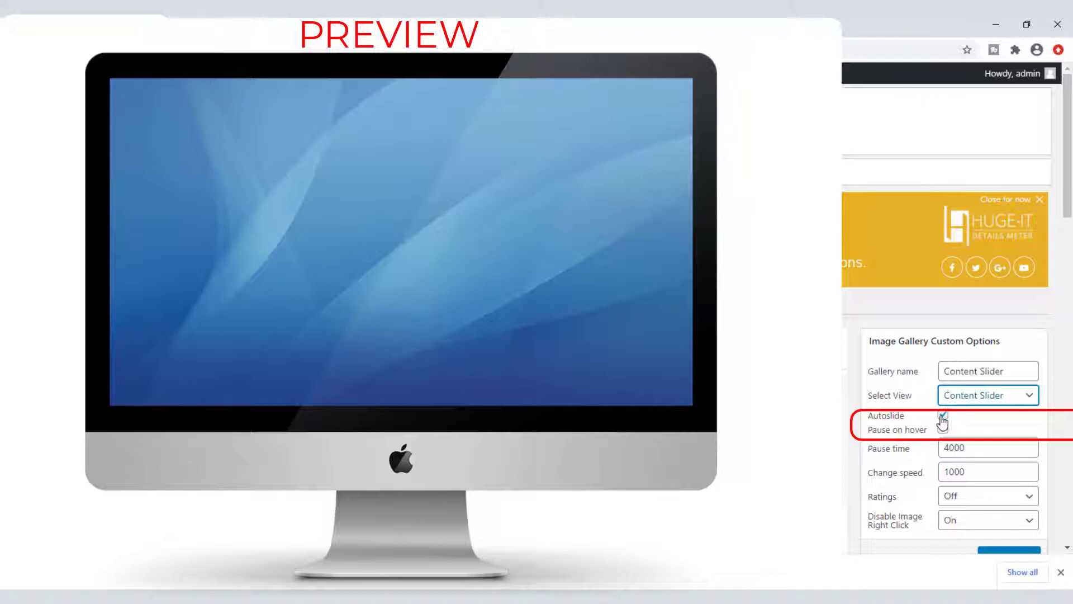
Step: Enable pause on hover with 4000 pause and 1000 speed; turn ratings and right-click protection off
click(943, 430)
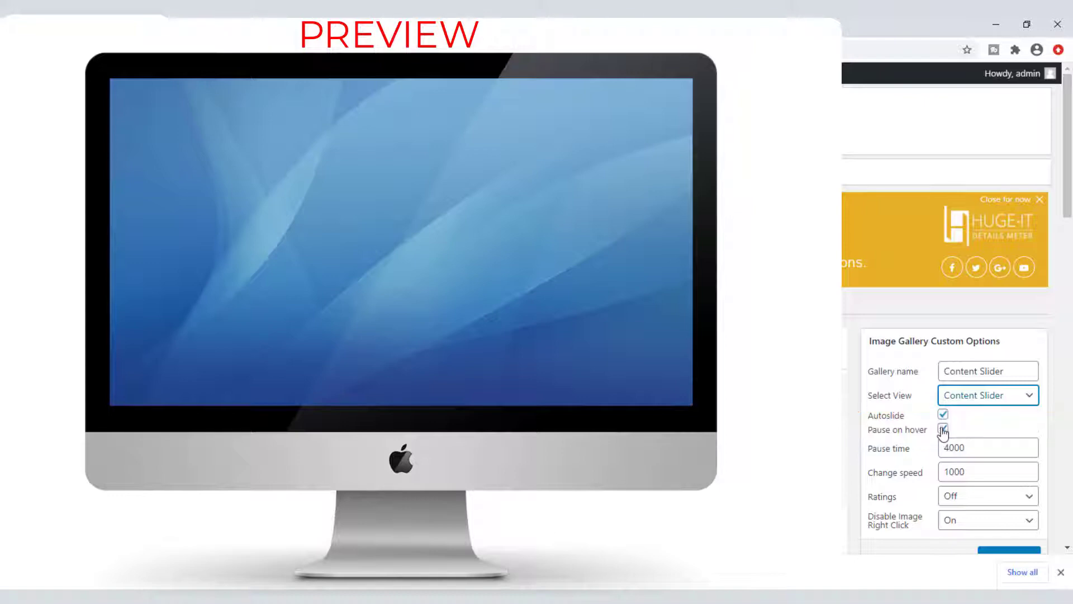
scroll(1000, 428, down, 1)
click(975, 383)
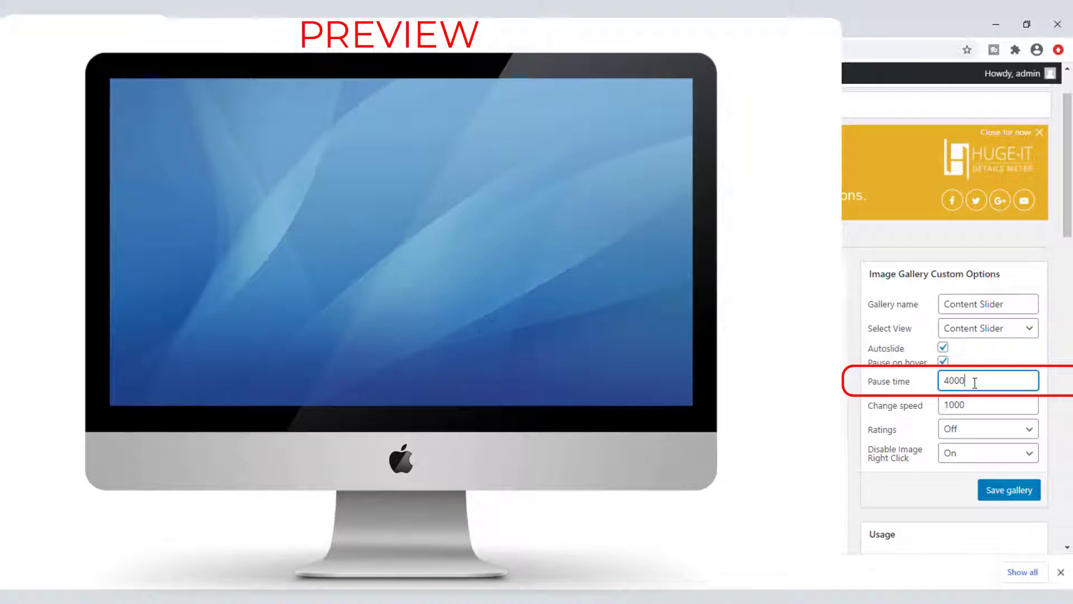
click(974, 406)
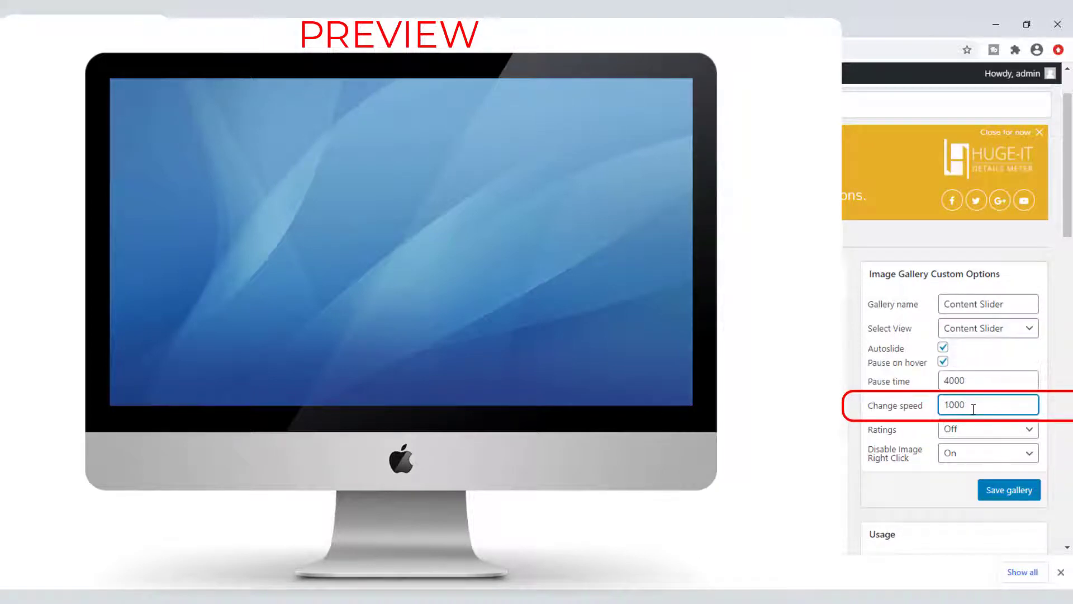
click(974, 431)
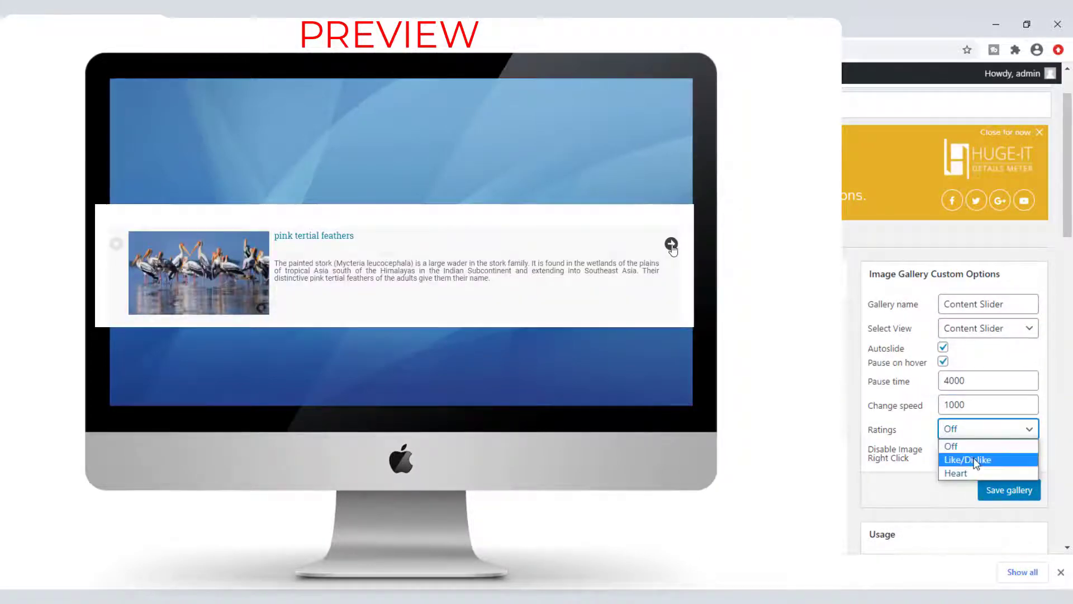
click(975, 459)
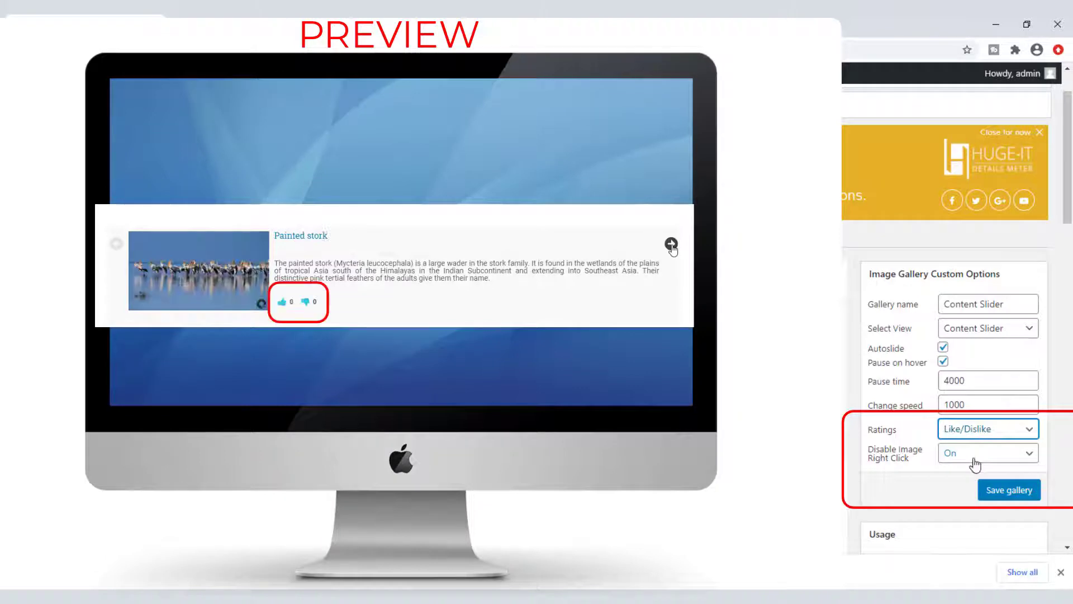
click(970, 435)
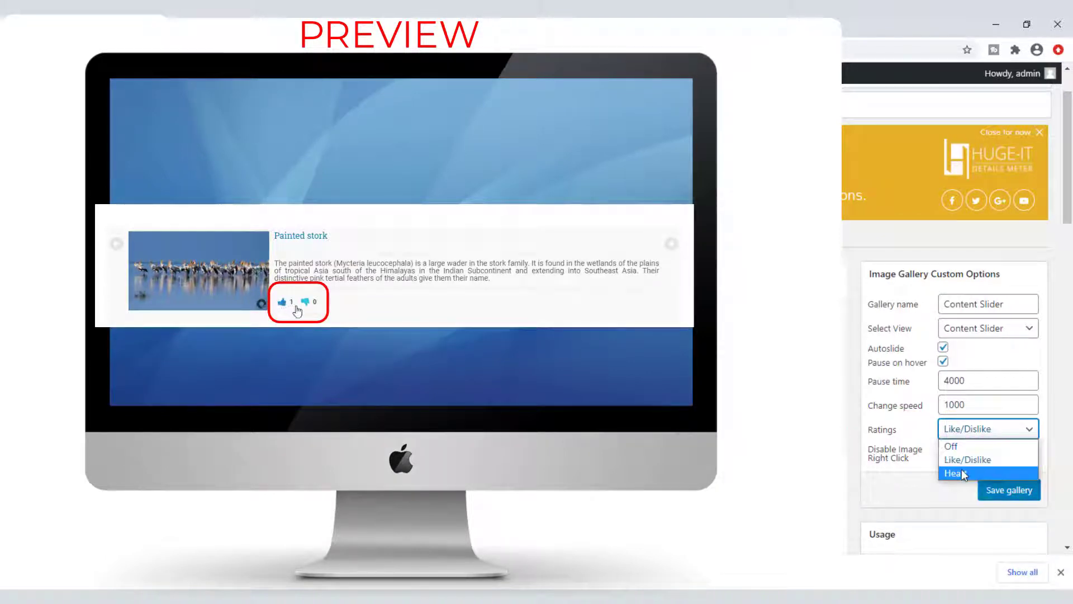
click(961, 471)
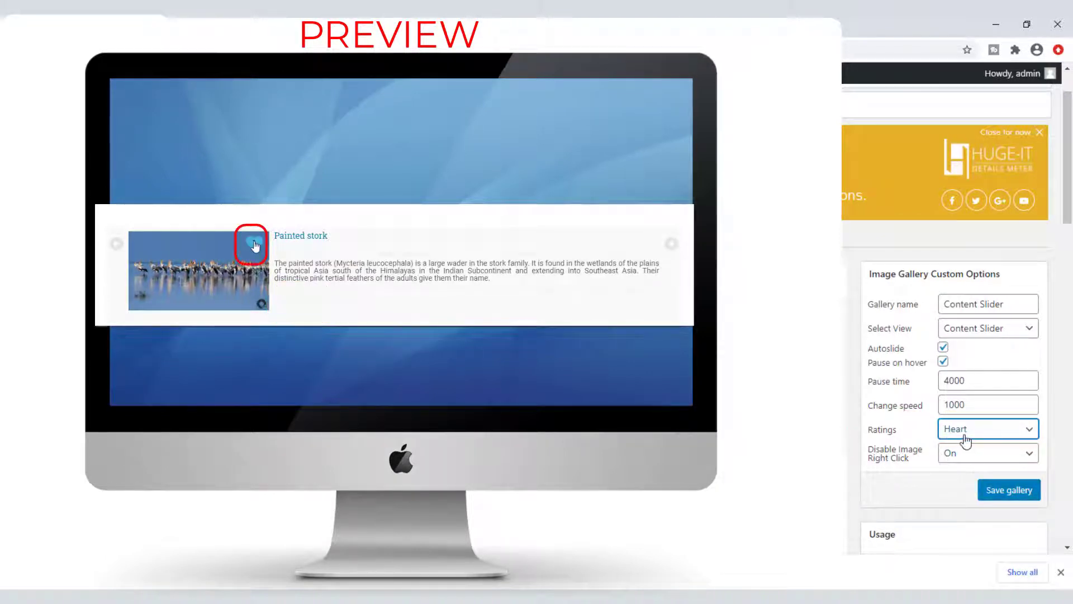
click(966, 441)
click(963, 445)
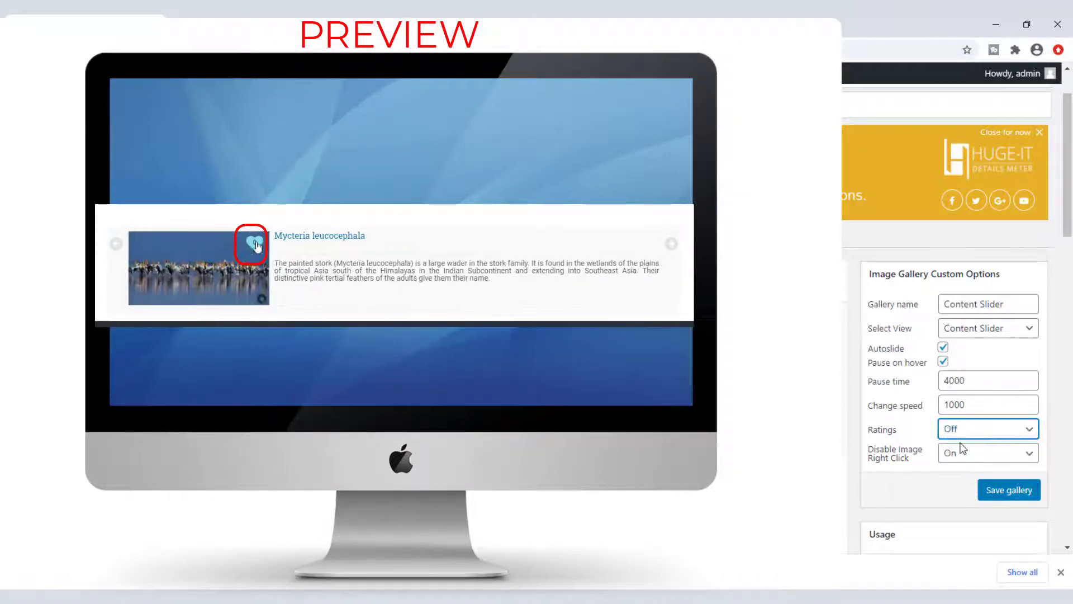
click(959, 455)
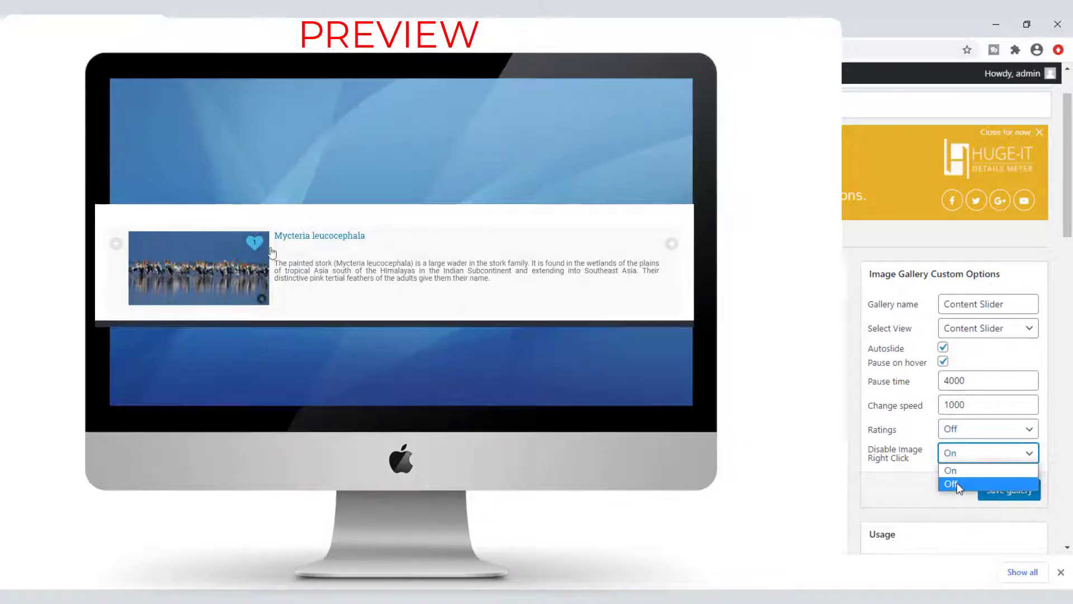
click(956, 480)
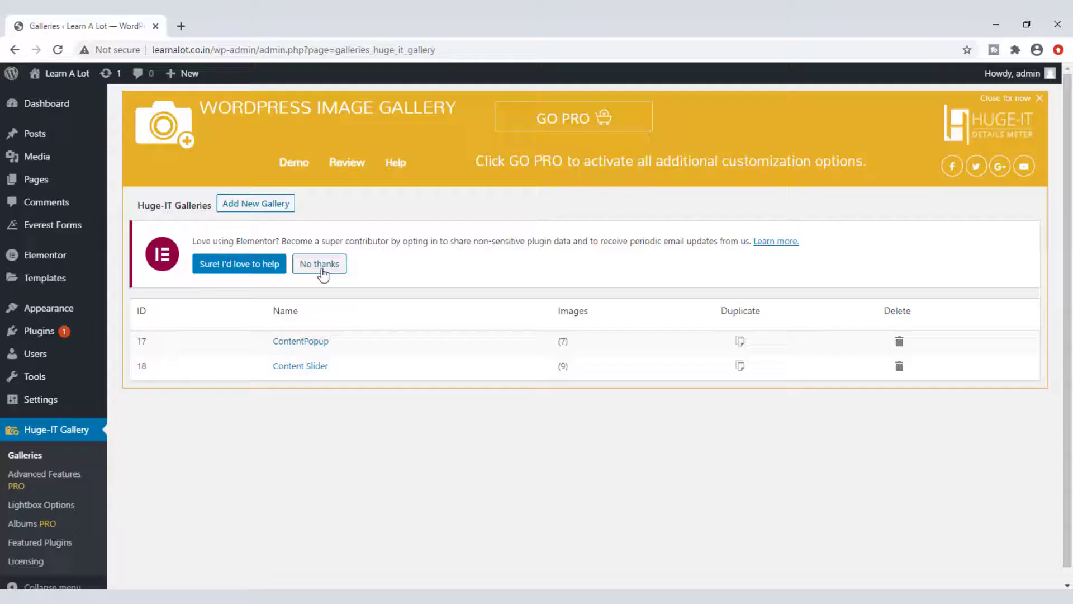
Step: Start a third gallery and insert the nine bird photos from the media library
click(320, 267)
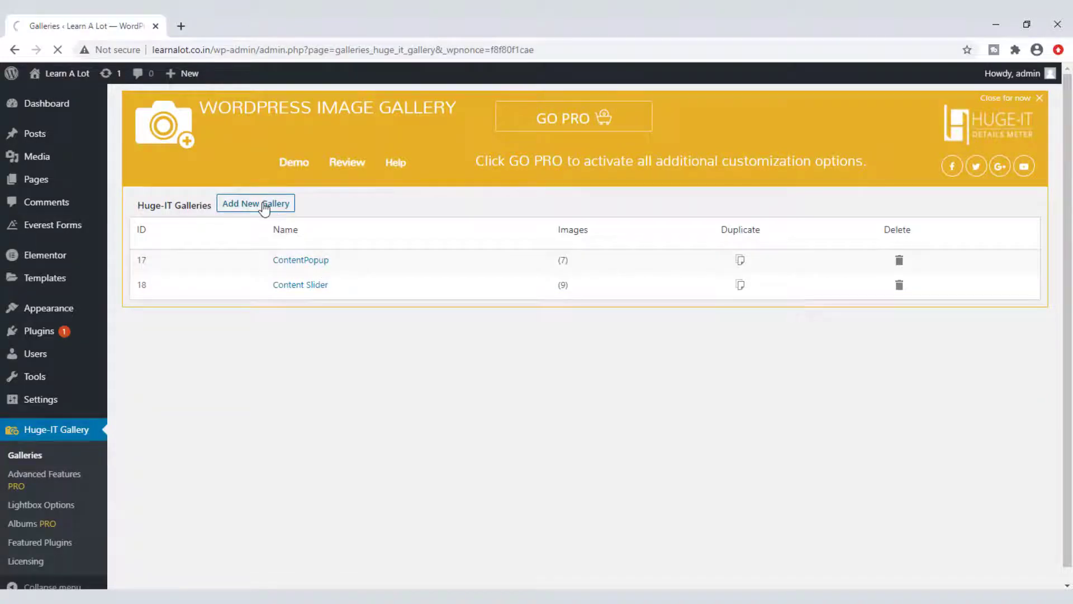
click(830, 247)
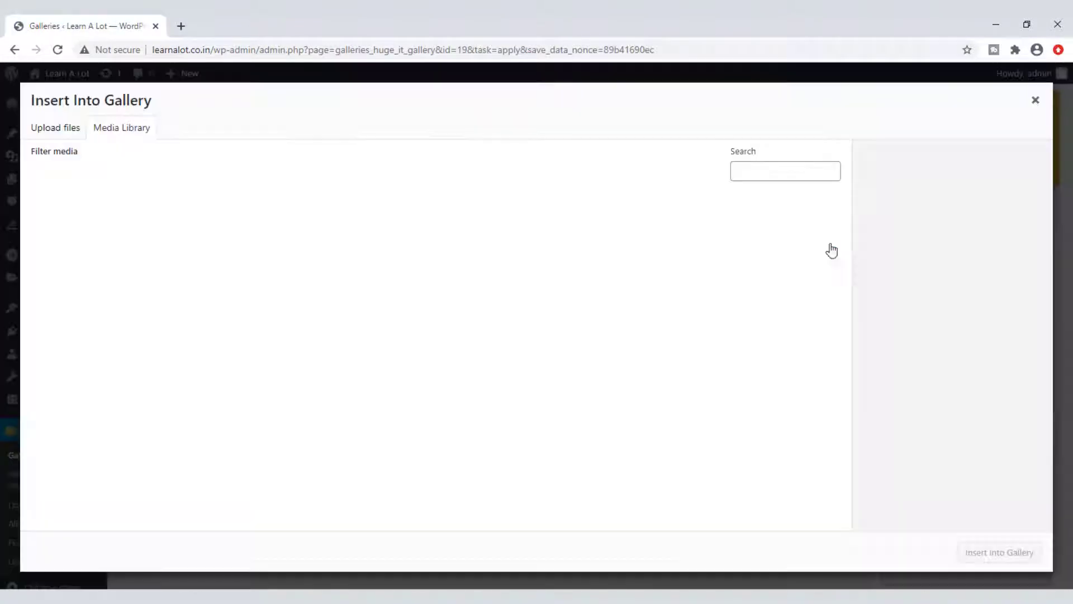
click(76, 241)
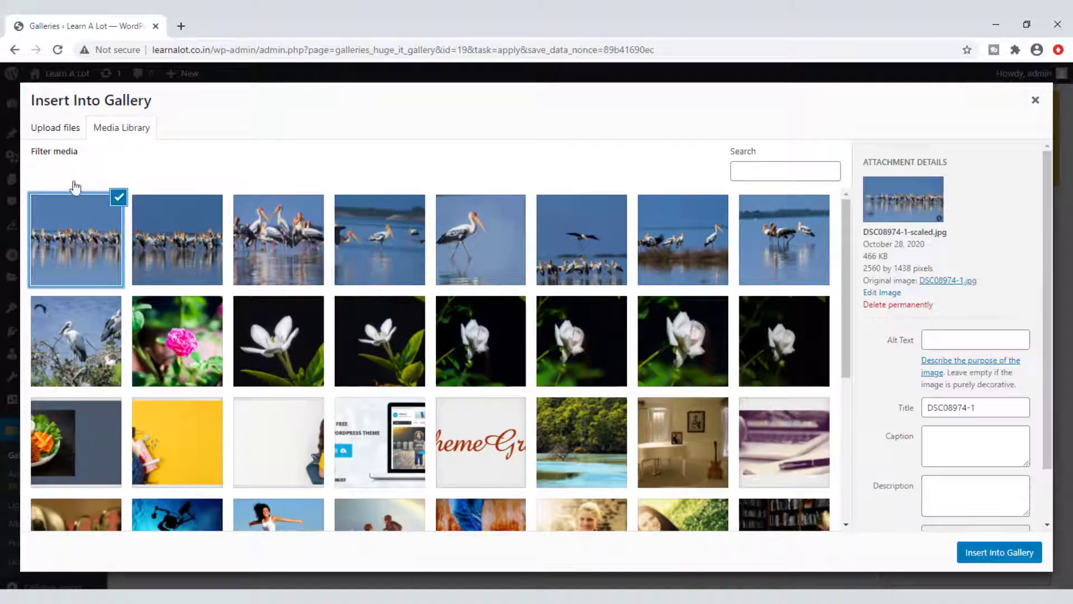
click(62, 129)
click(112, 129)
click(78, 235)
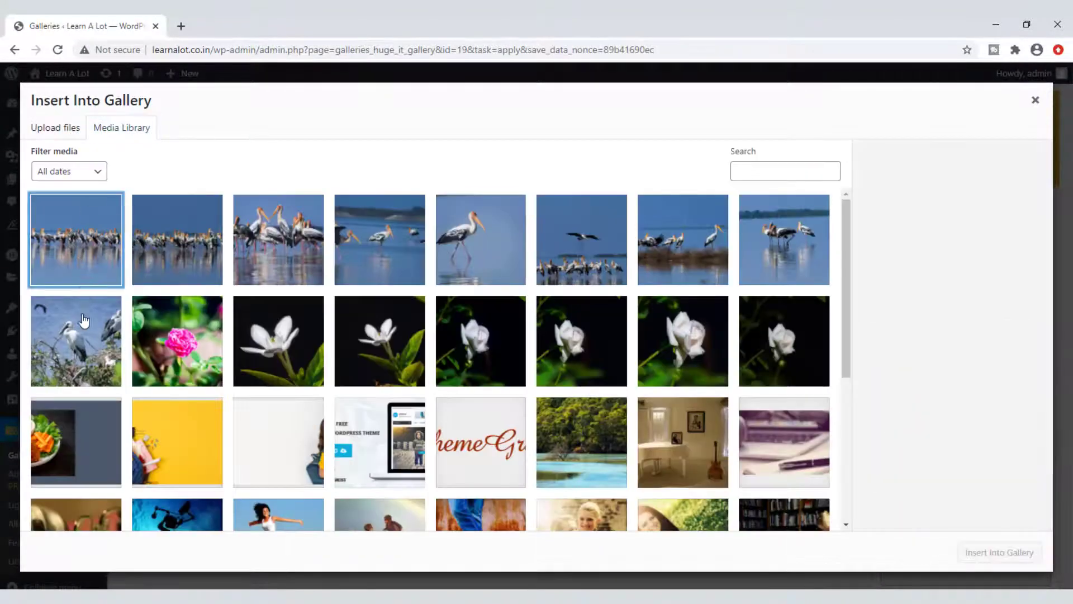
click(84, 321)
shift+click(69, 253)
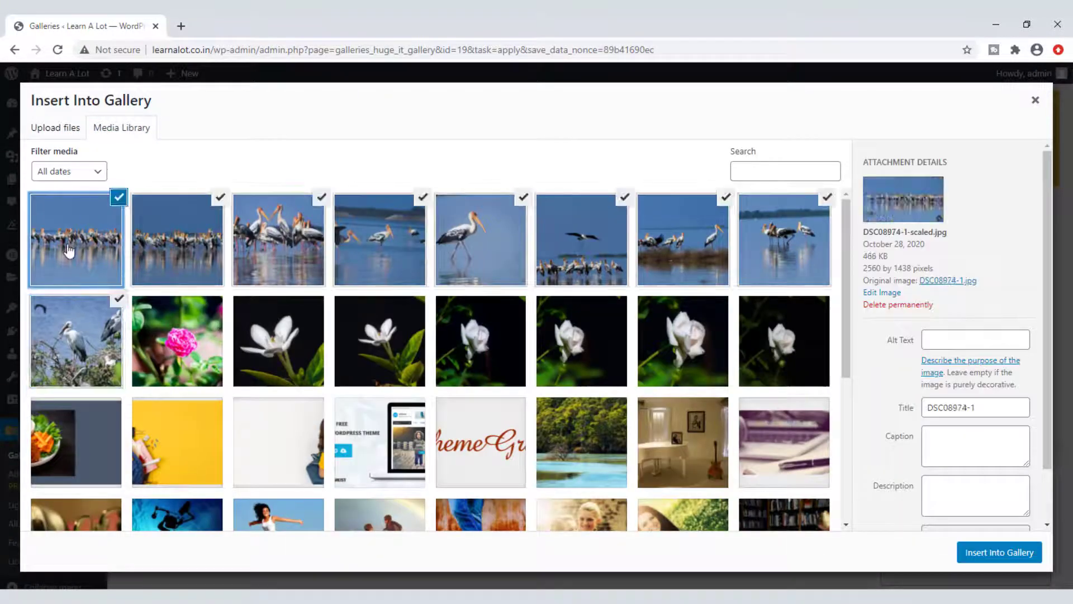
click(998, 551)
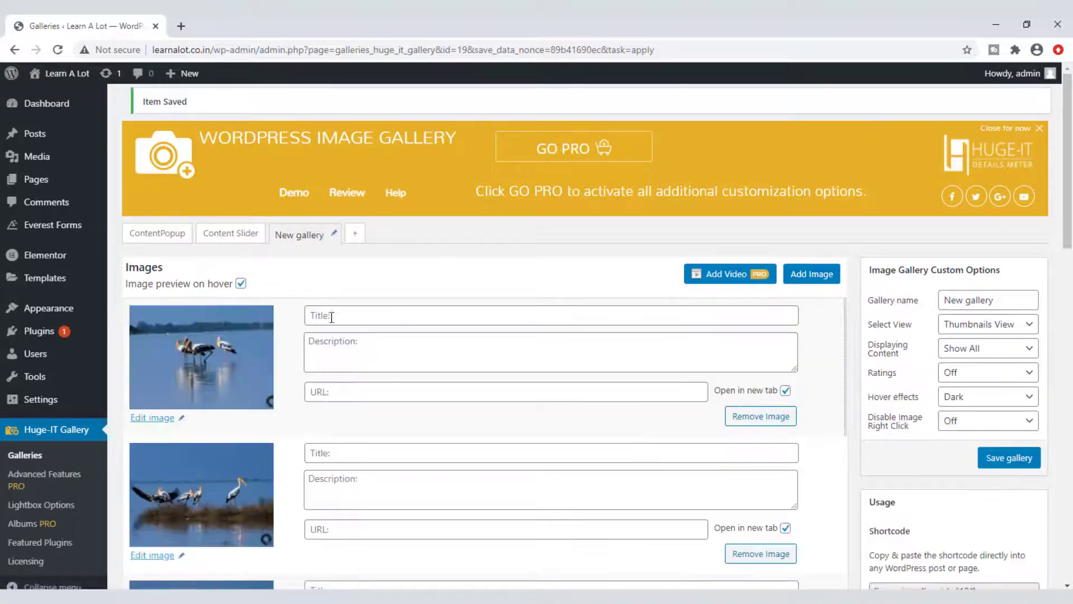
Step: Title the first image 'Painted Stork' and fill its description with the text pasted twice
click(331, 317)
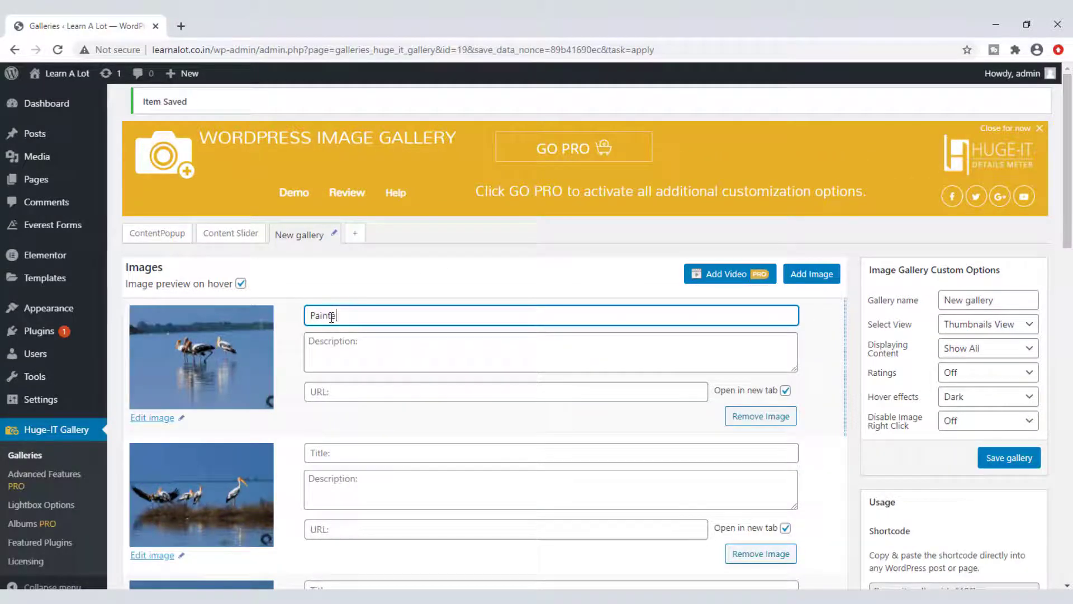
text(Painted Sto)
key(ctrl+a)
key(ctrl+c)
click(363, 348)
key(ctrl+v)
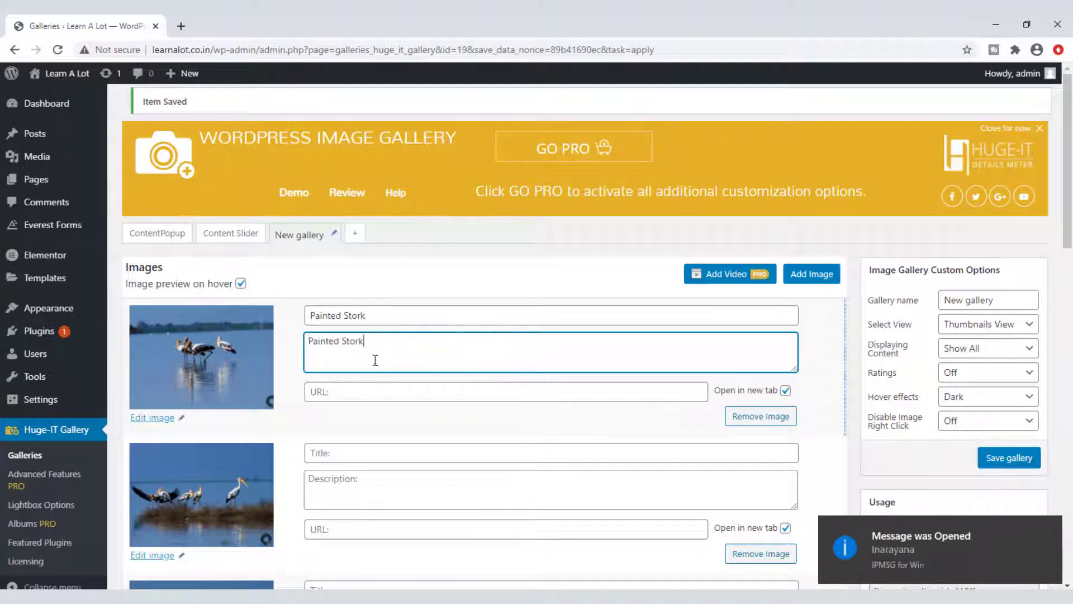
key(ctrl+v)
key(ctrl+v)
key(ctrl+v)
key(ctrl+v)
key(ctrl+v)
key(ctrl+v)
key(ctrl+v)
key(ctrl+v)
key(ctrl+v)
key(ctrl+v)
key(ctrl+v)
key(ctrl+v)
key(ctrl+v)
key(ctrl+v)
key(ctrl+v)
key(ctrl+v)
key(ctrl+v)
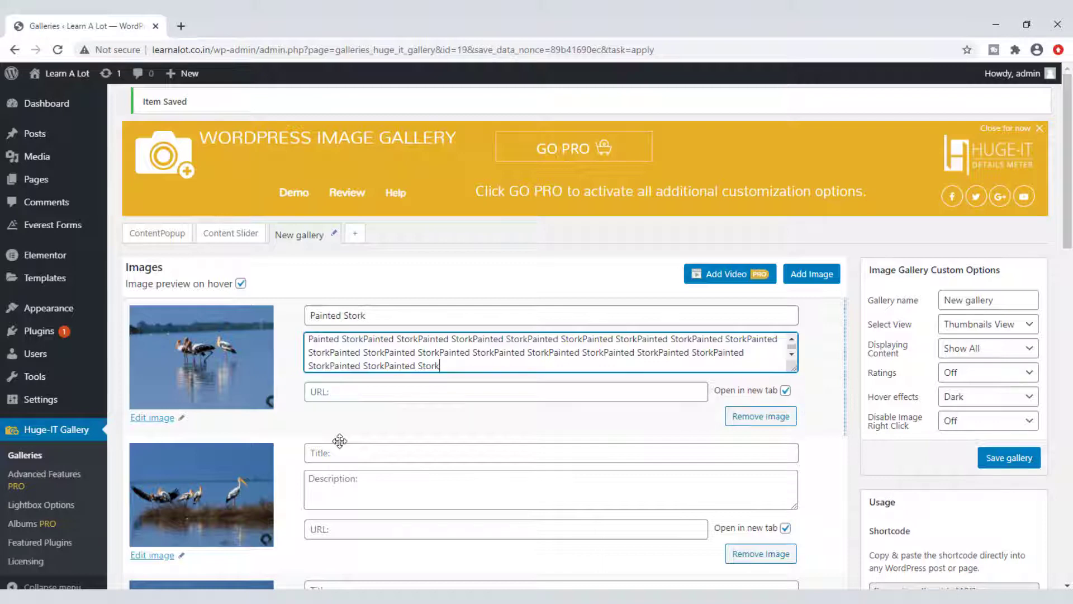
Step: Give the second image the title 'Painted Stork' and a doubled Painted Stork description
click(343, 454)
key(ctrl+v)
click(335, 481)
key(ctrl+v)
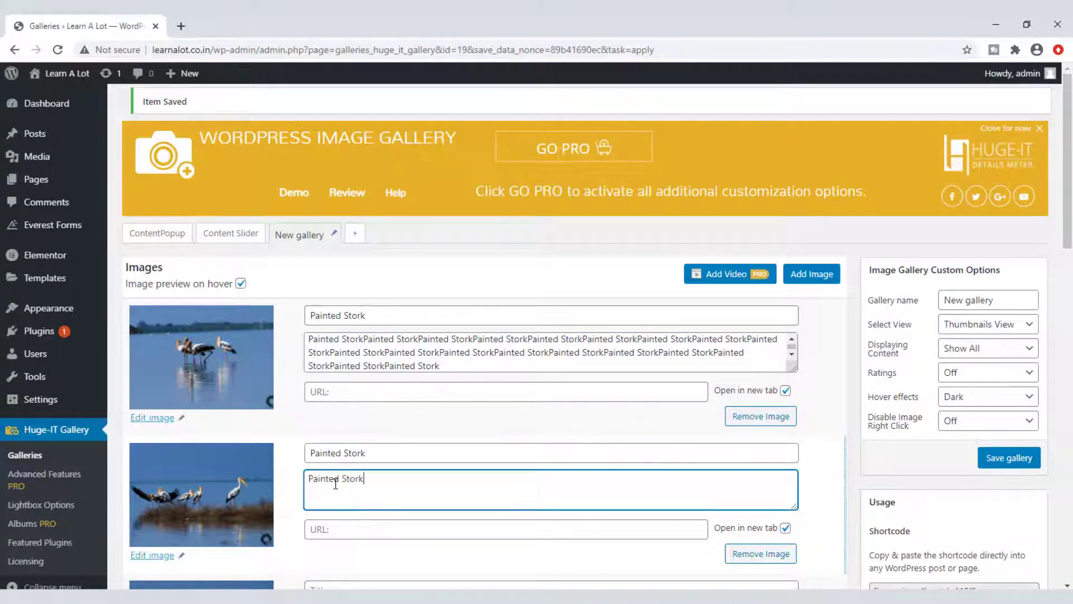
key(ctrl+v)
key(ctrl+v)
key(ctrl+v)
key(ctrl+v)
key(ctrl+v)
key(ctrl+v)
key(ctrl+v)
key(ctrl+v)
key(ctrl+v)
key(ctrl+v)
key(ctrl+v)
key(ctrl+v)
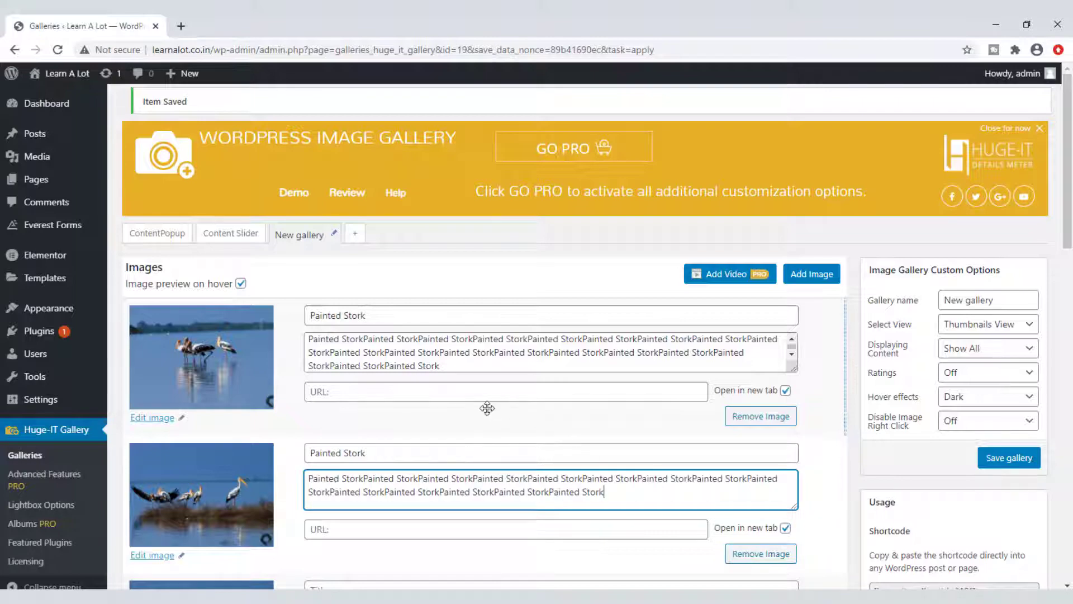
scroll(487, 408, down, 3)
scroll(487, 408, down, 2)
scroll(544, 399, up, 5)
Step: Rename the gallery 'LightBoxGallery' and choose the Lightbox-Gallery view
drag(1005, 297, 848, 302)
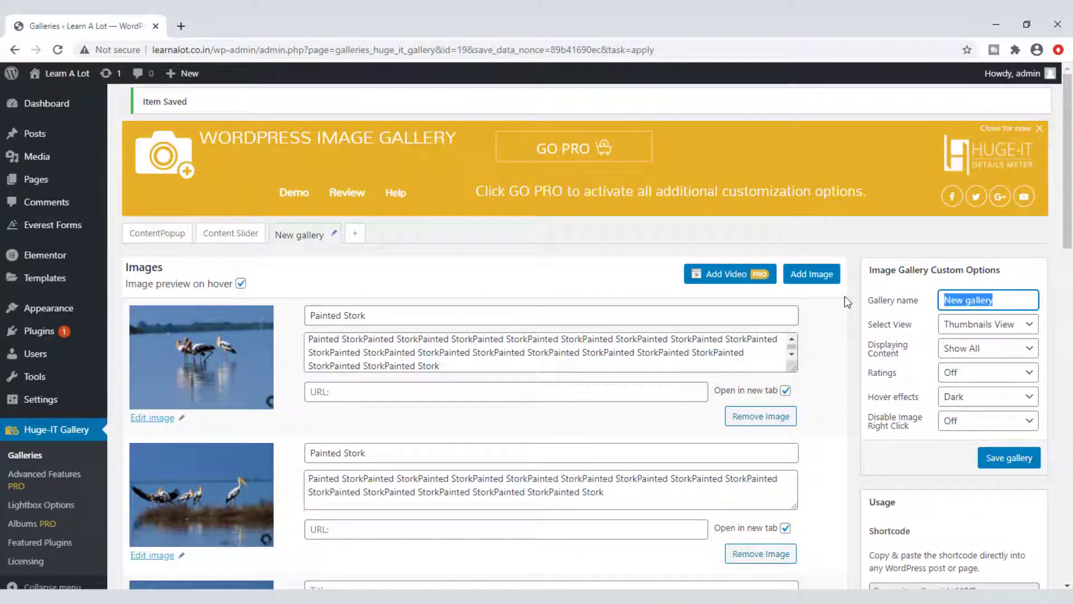
text(LightBox)
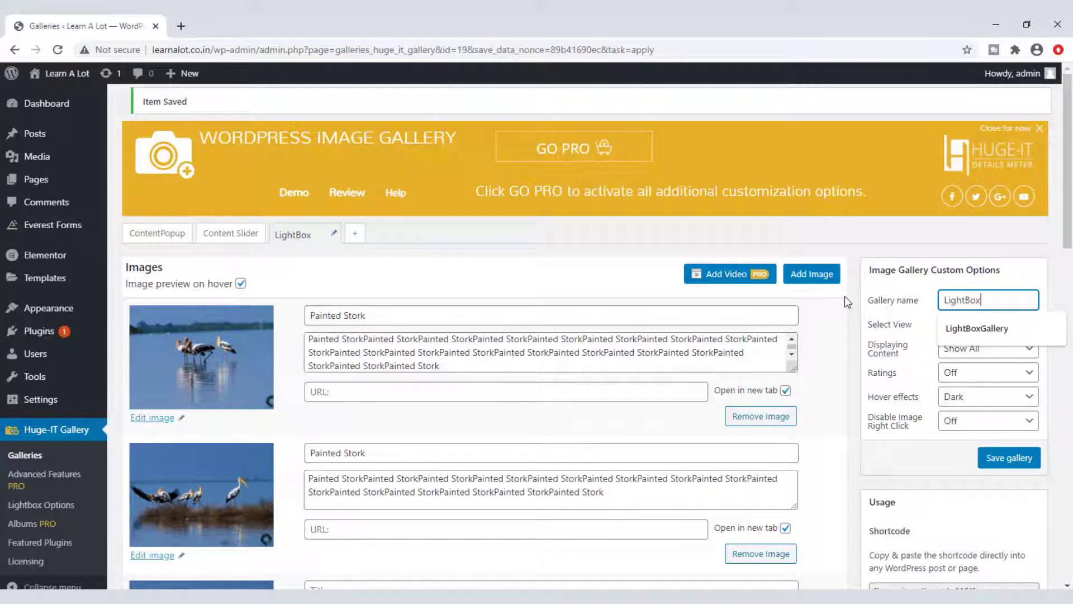
text(Gallery)
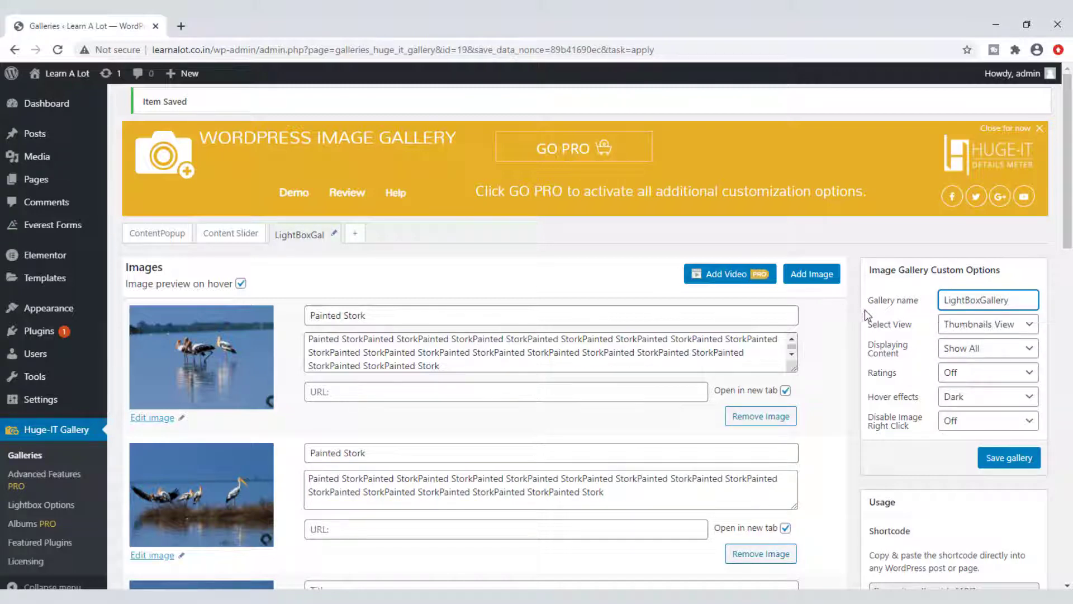
click(965, 327)
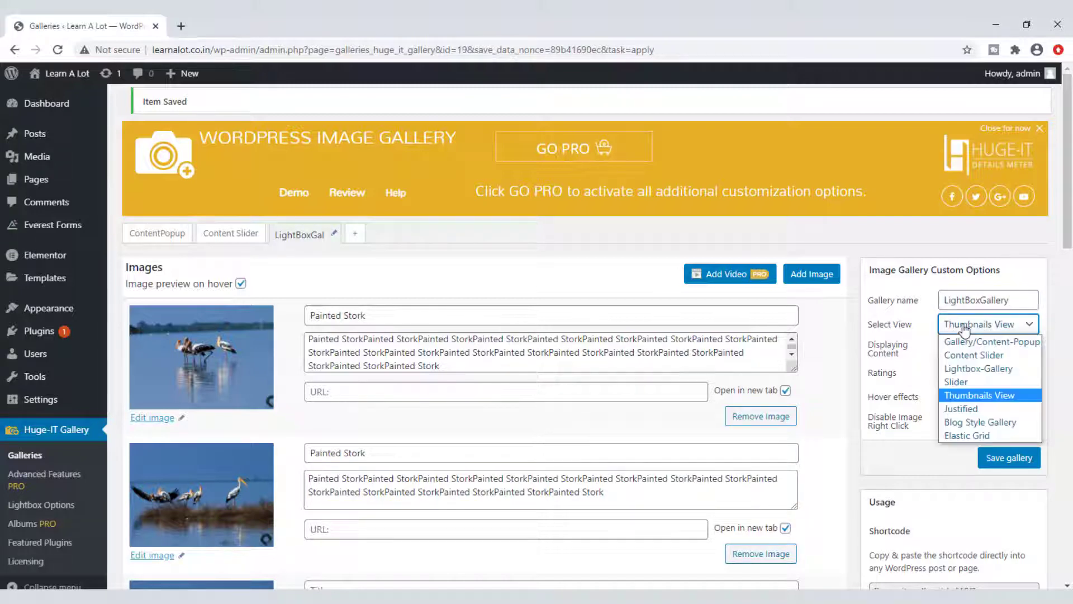
click(982, 369)
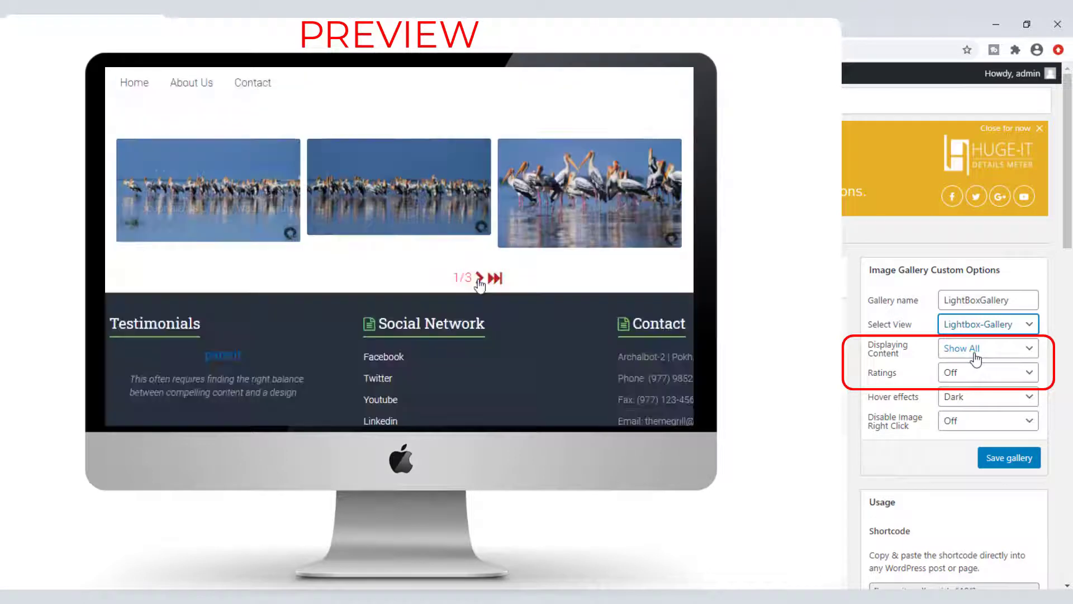
click(976, 360)
click(972, 366)
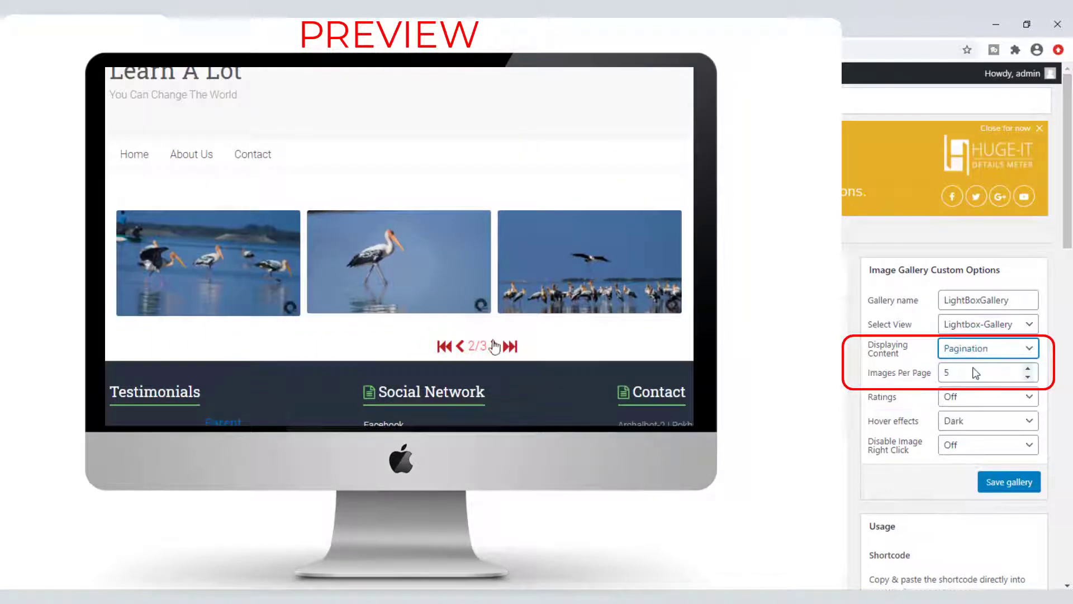
drag(969, 373, 923, 376)
text(3)
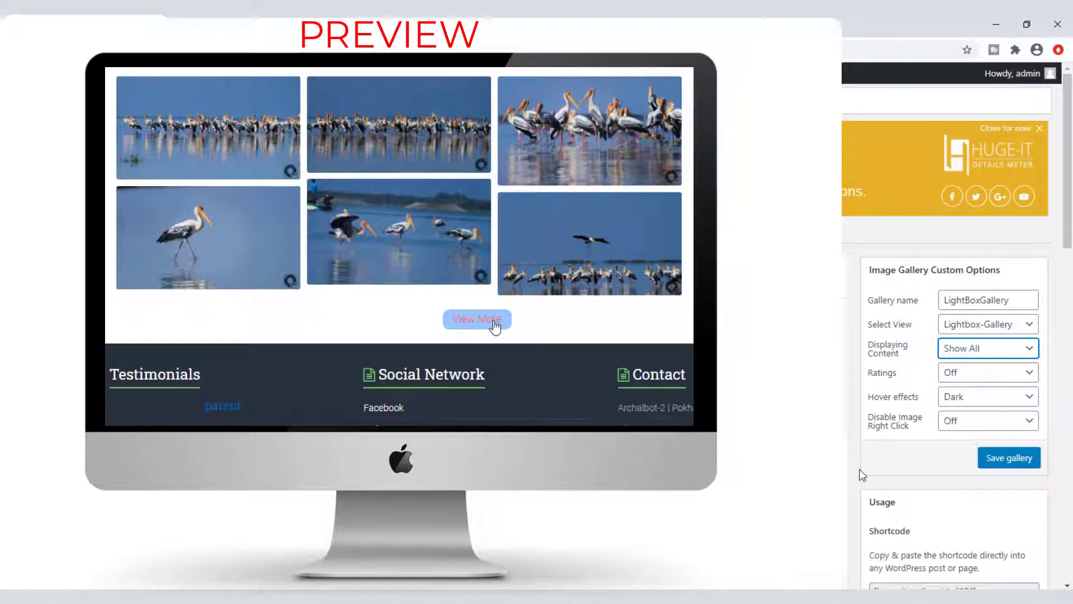
click(947, 370)
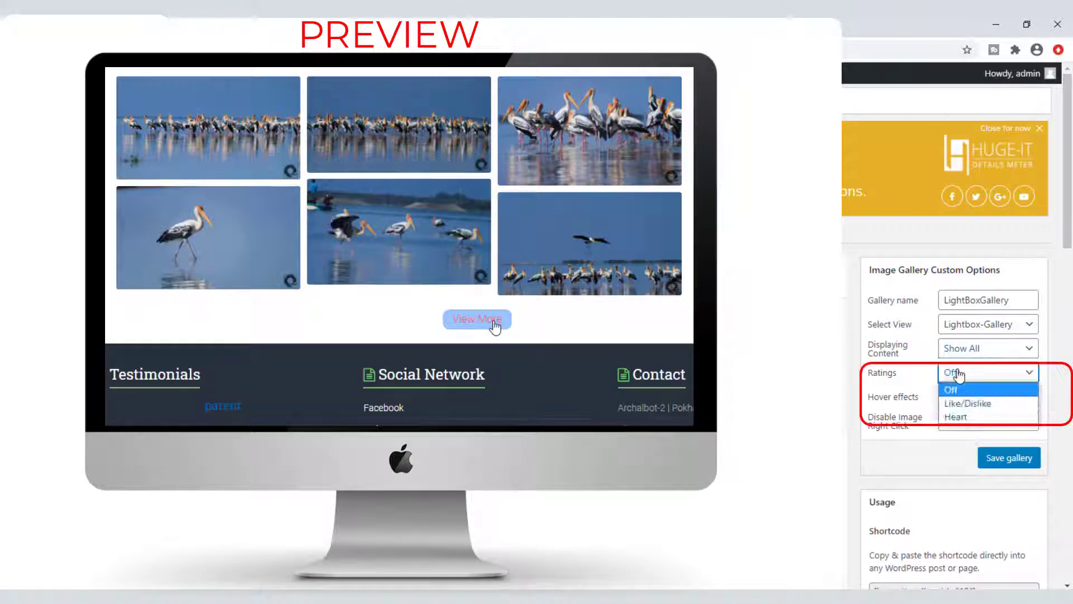
click(963, 401)
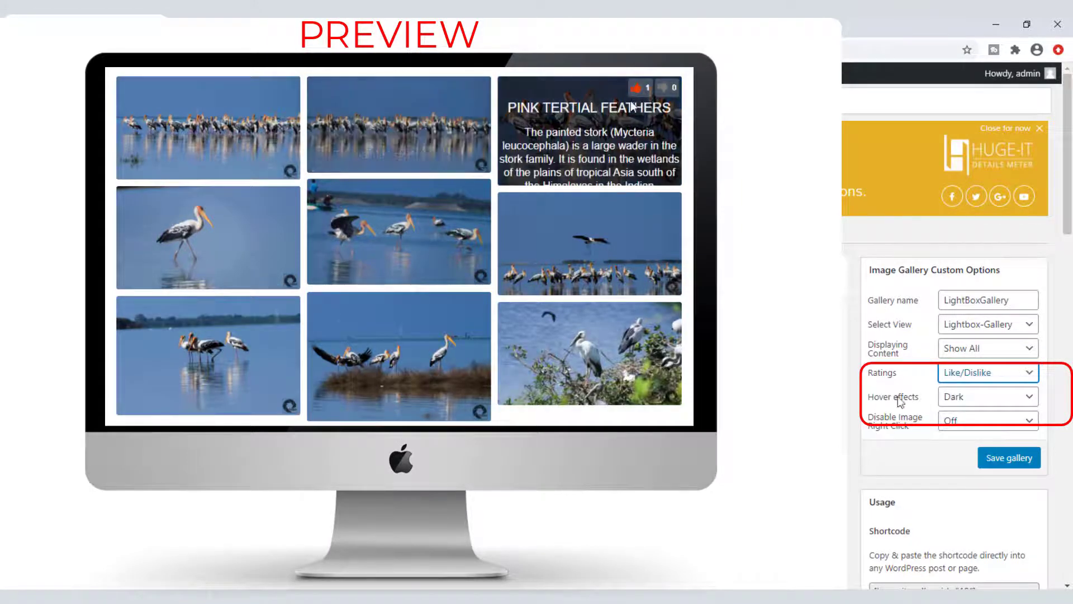
click(965, 377)
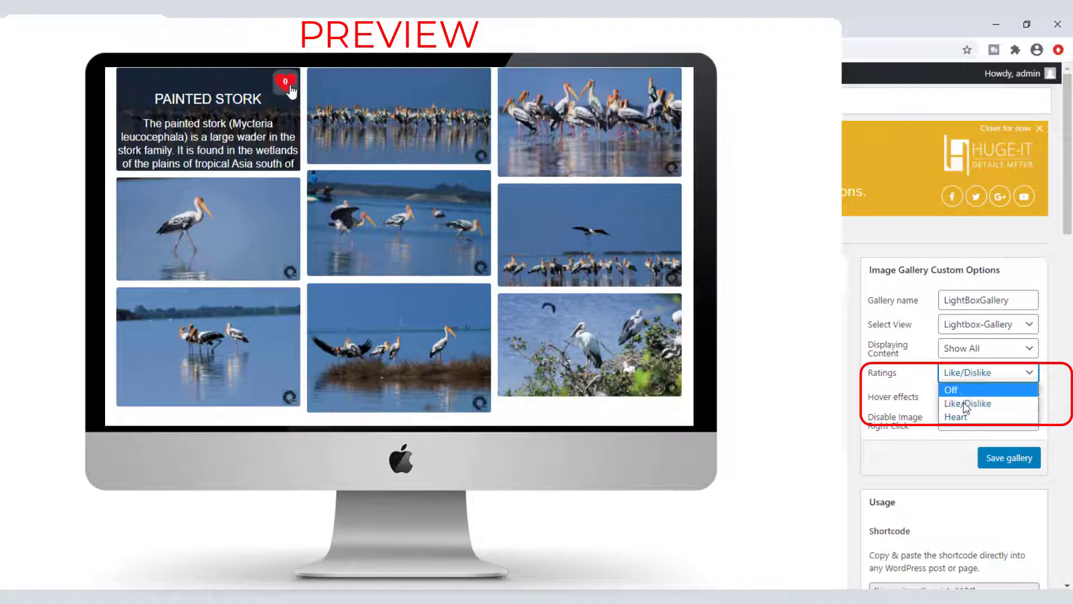
click(953, 417)
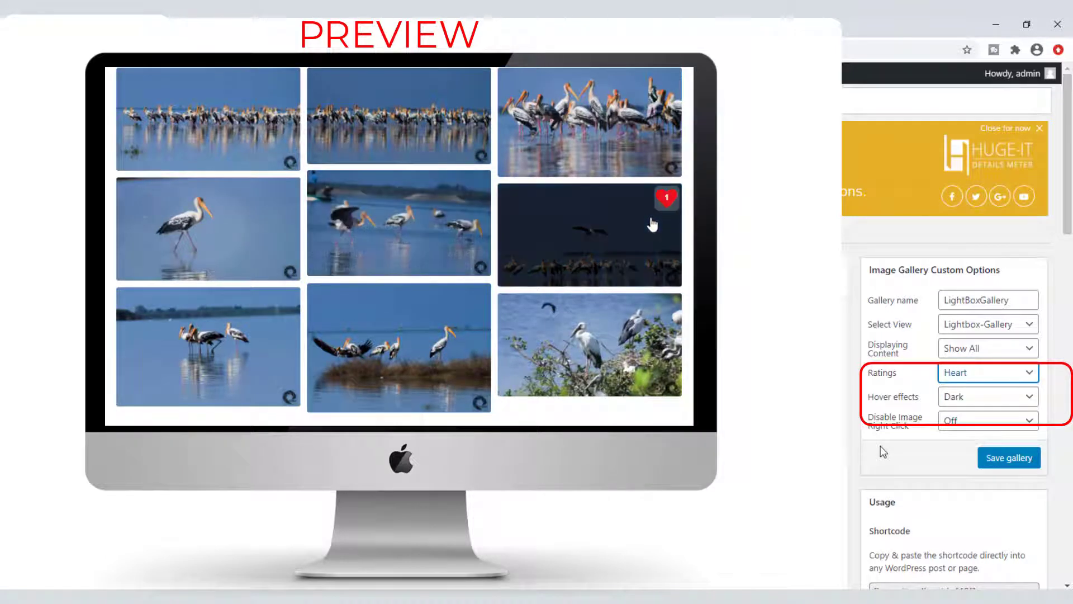
click(964, 380)
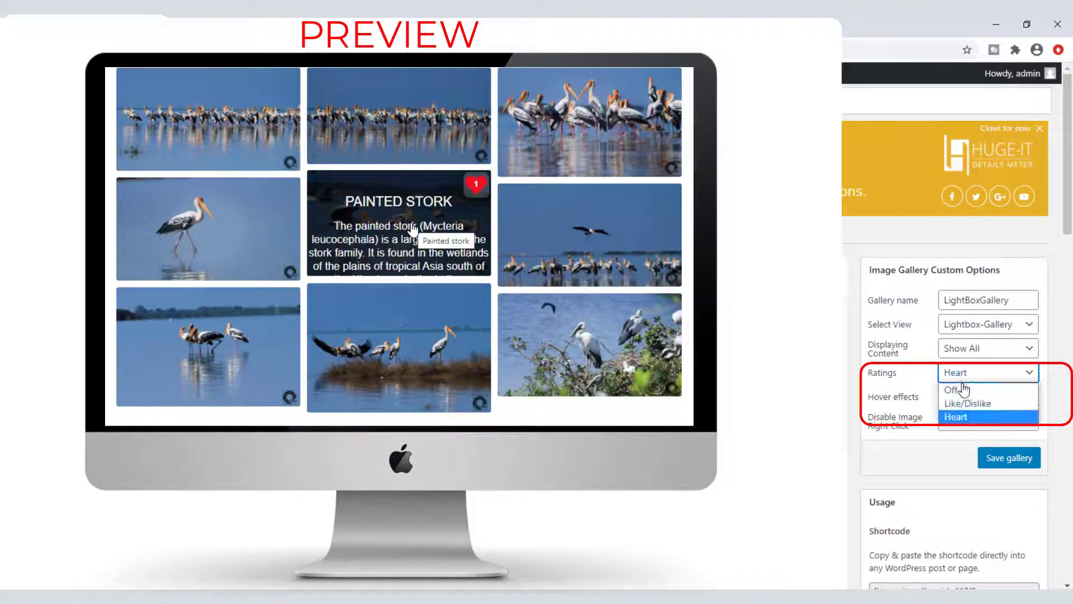
click(964, 390)
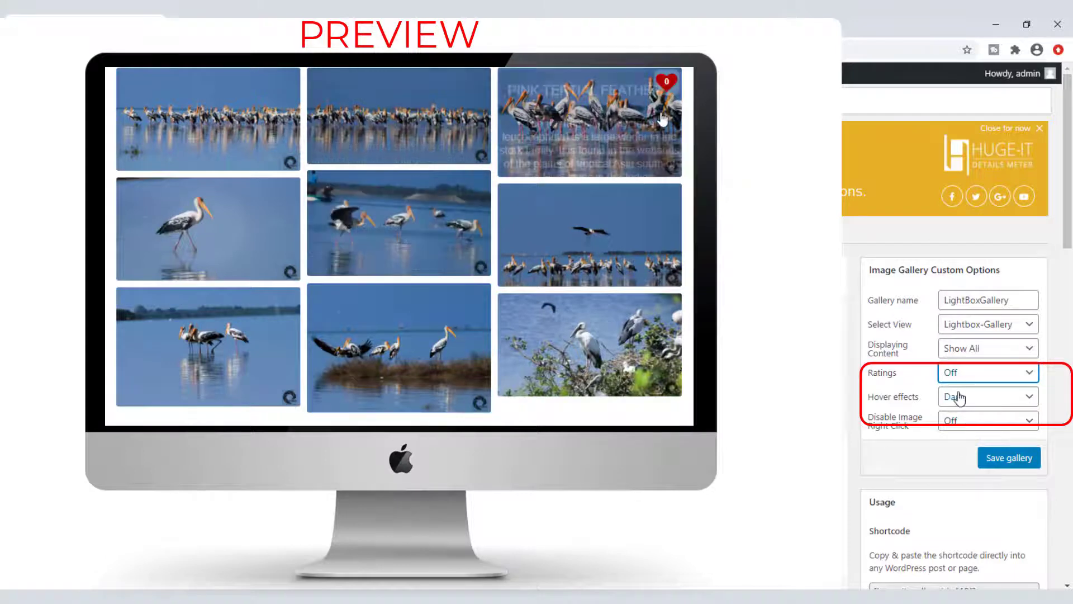
click(958, 398)
click(954, 408)
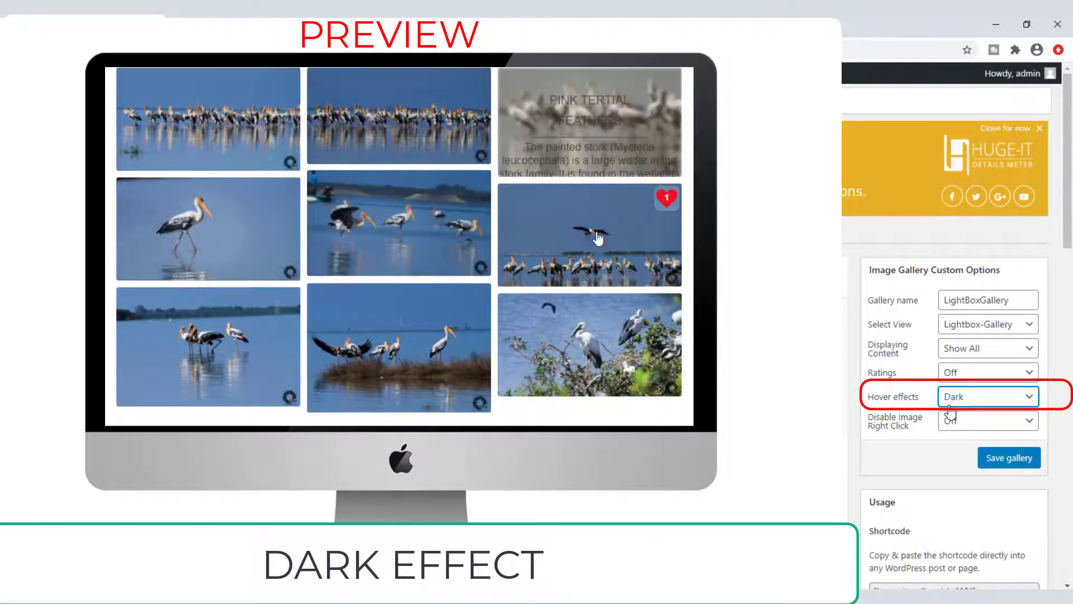
Step: Try the Blur, Scale and Content on bottom hover effects, settling on Elastic
click(950, 407)
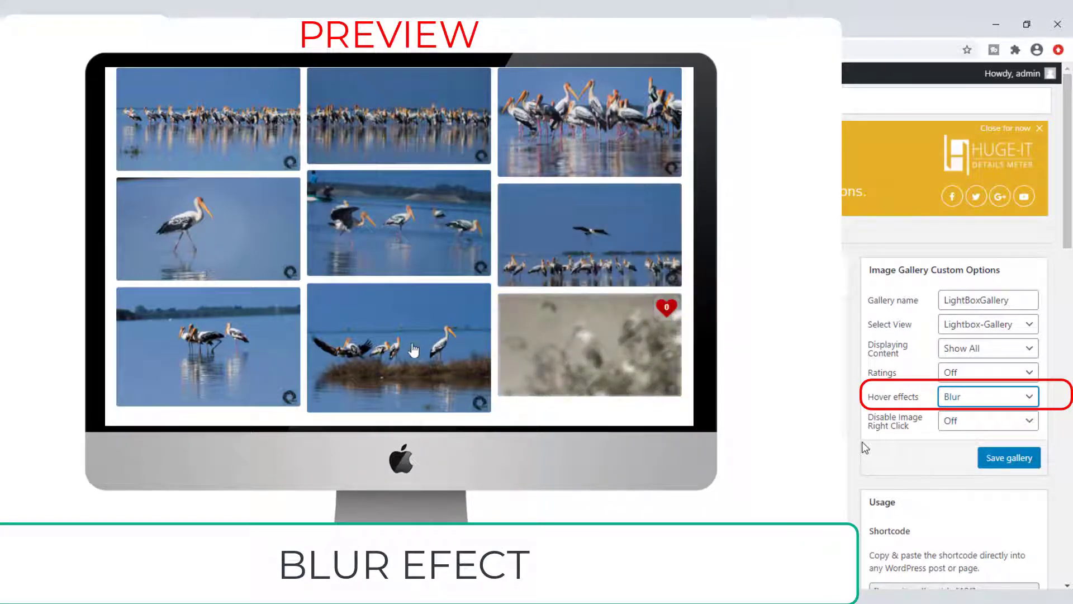
click(959, 400)
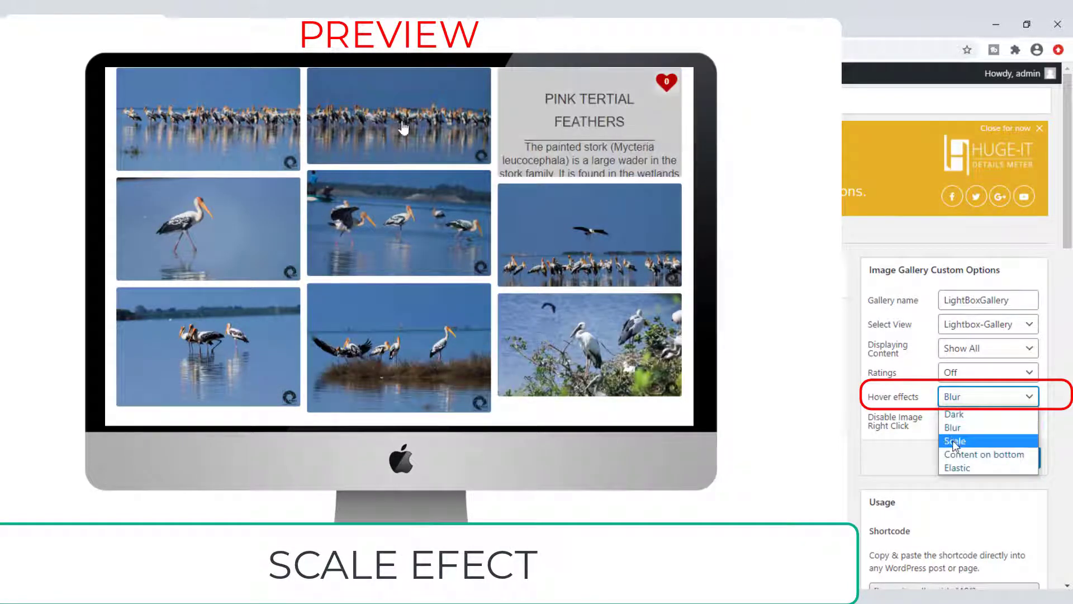
click(955, 441)
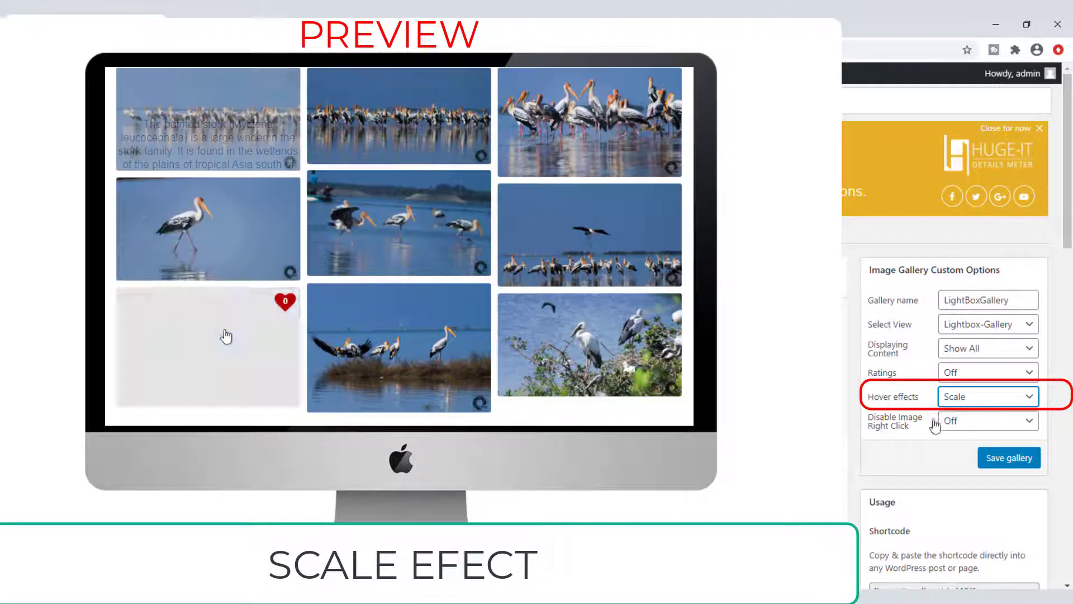
click(957, 398)
click(963, 452)
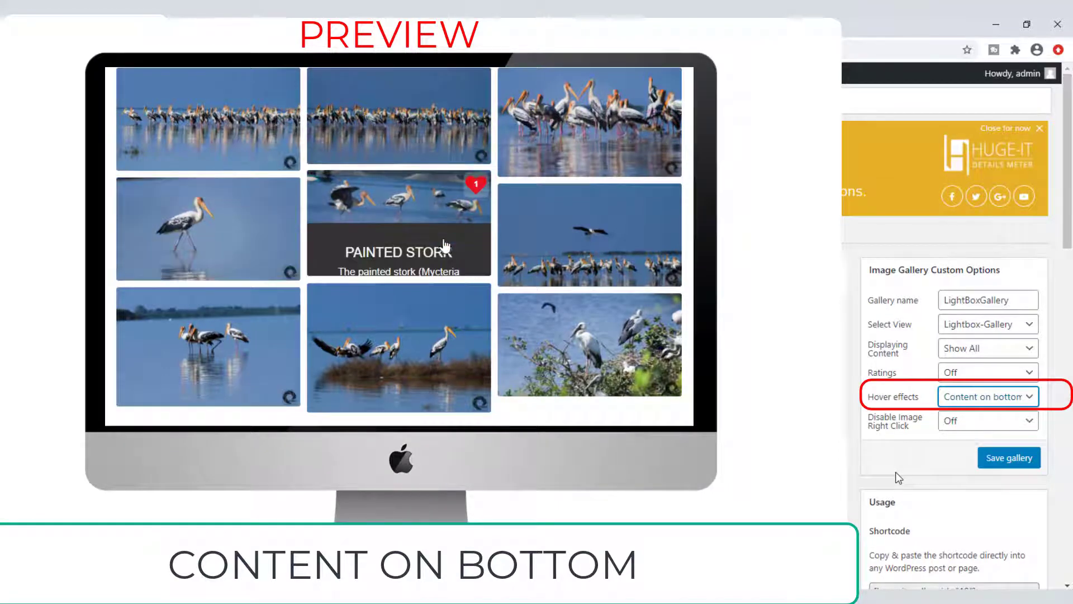
click(971, 397)
click(954, 468)
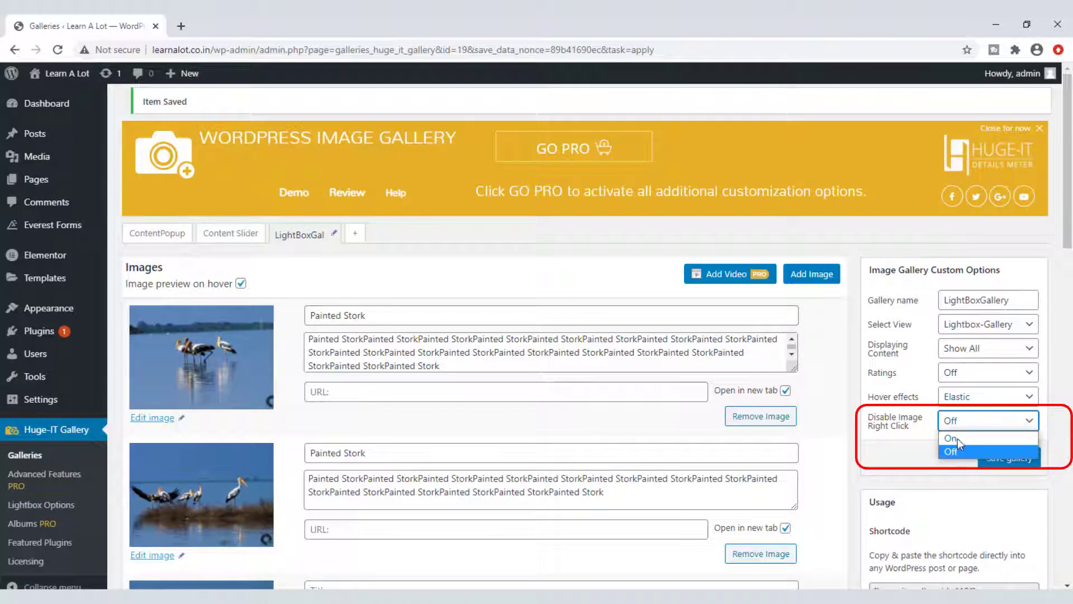
Step: Keep image right-click protection off and save the LightBoxGallery
click(958, 440)
click(960, 426)
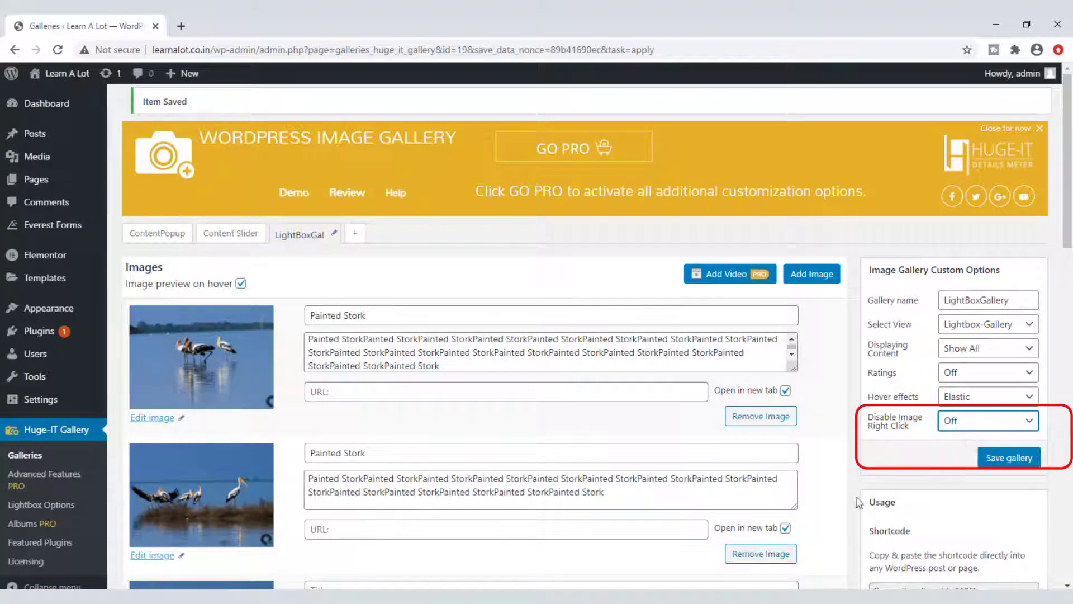
click(993, 462)
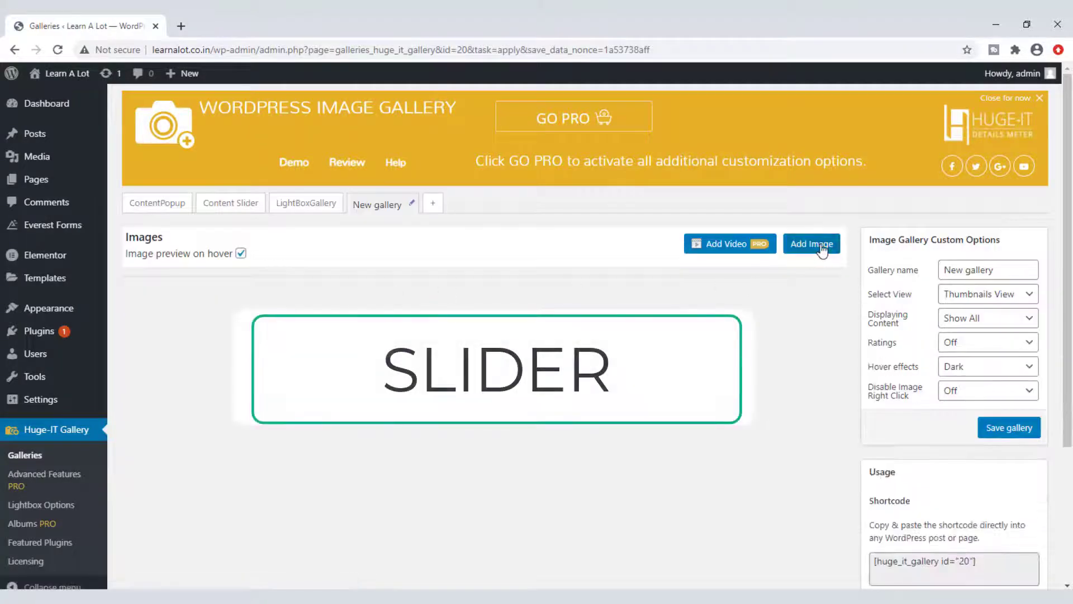
Step: Insert the nine stork photos from the media library into the fourth gallery and select the first title field
click(821, 246)
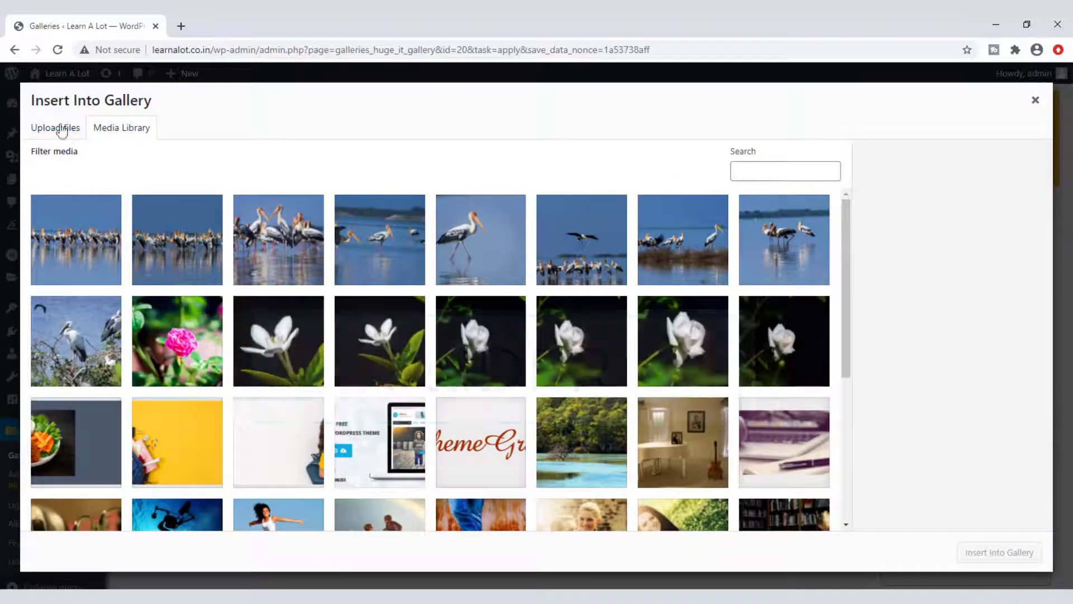
click(62, 130)
click(121, 127)
click(81, 263)
shift+click(89, 335)
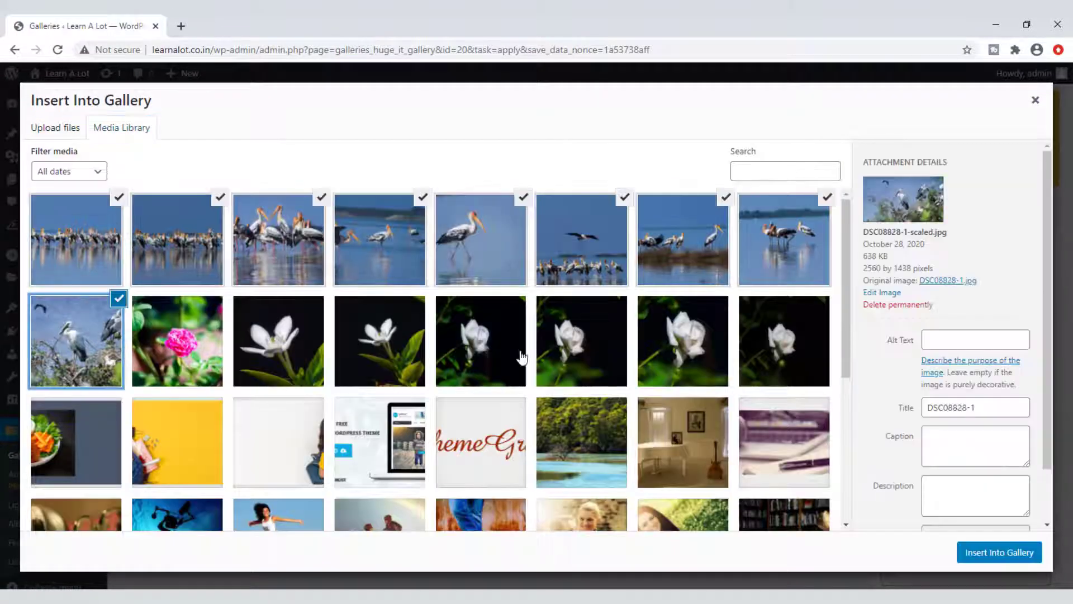
click(997, 553)
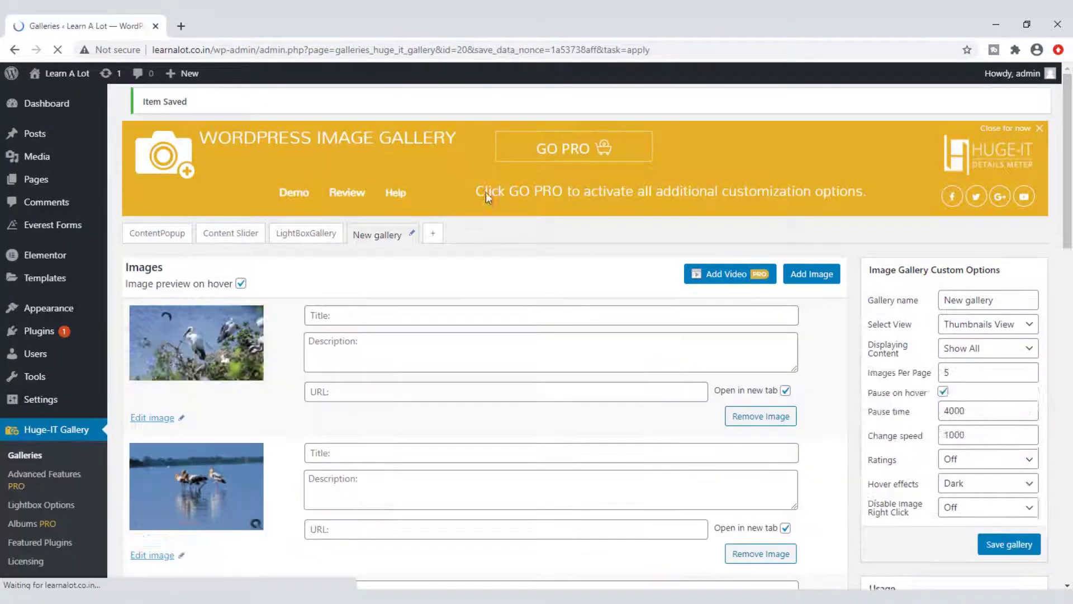
click(384, 311)
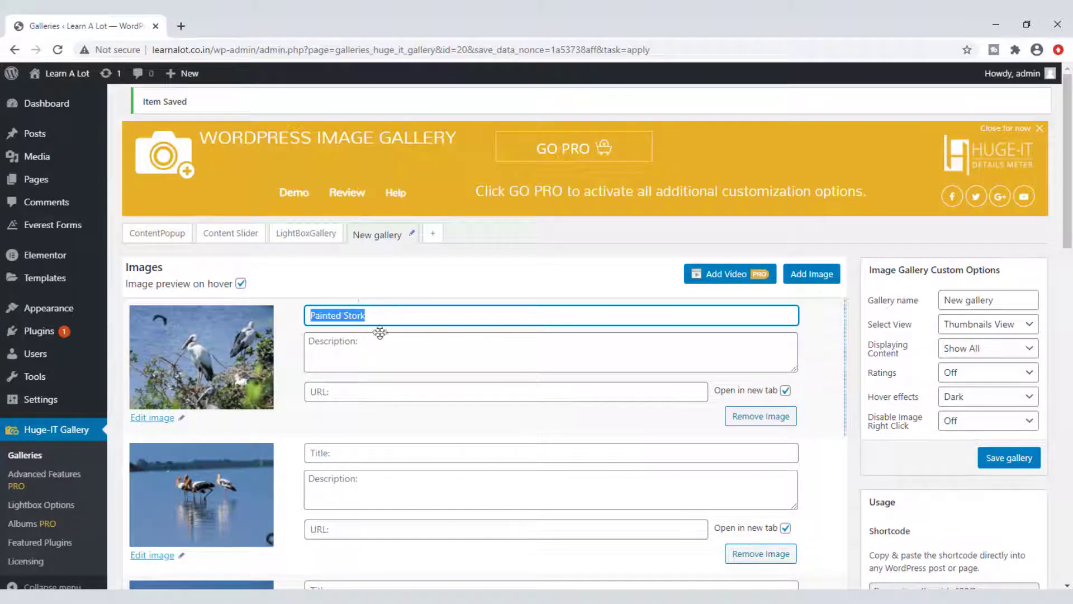
Step: Paste Painted Stork text into the first and second photos' descriptions
click(390, 347)
text(Painted Stork)
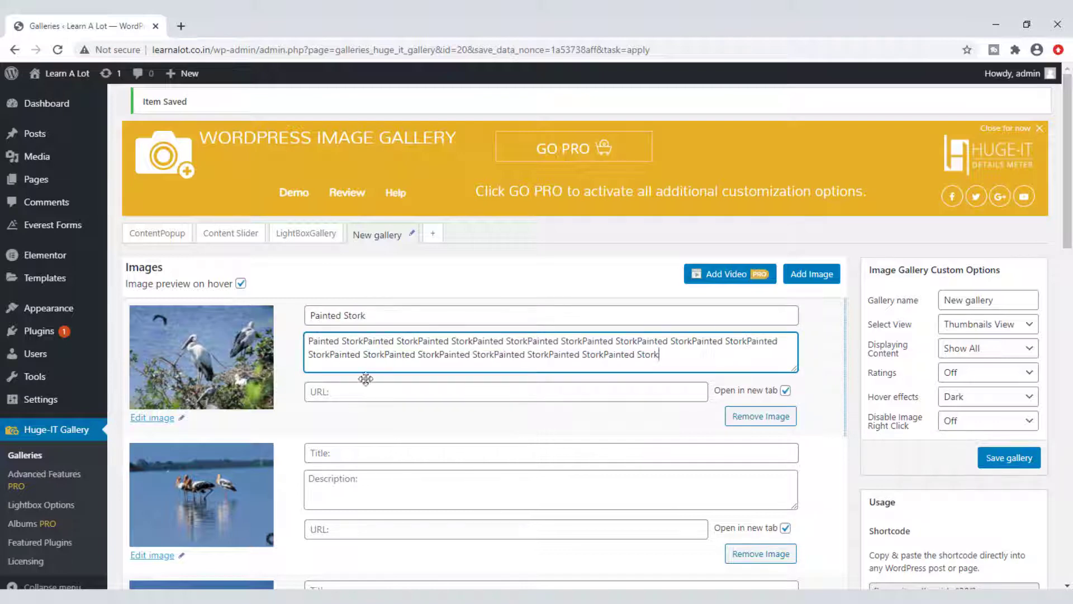
click(348, 393)
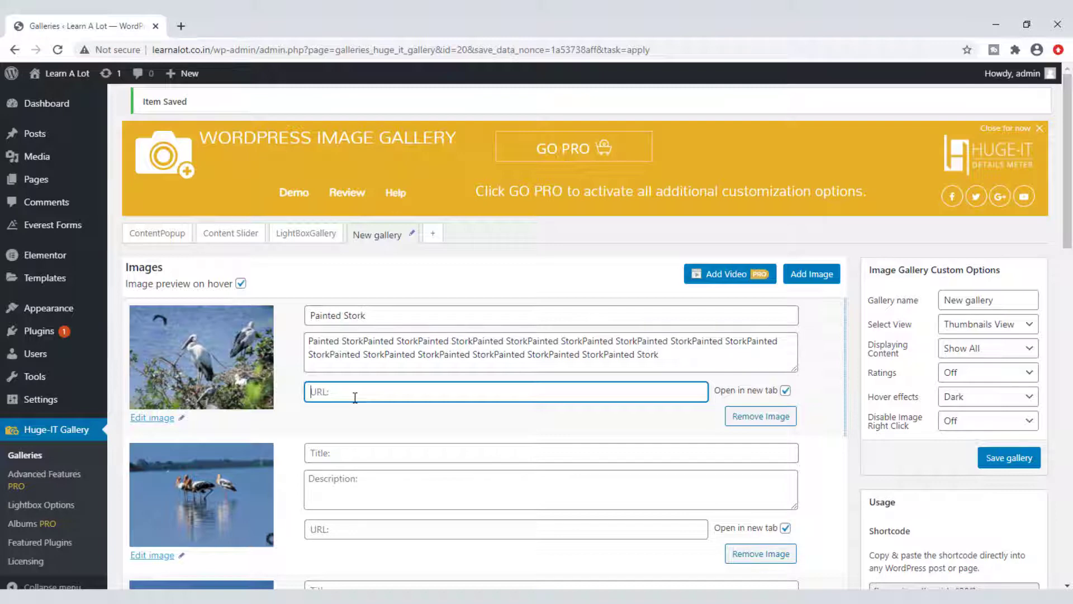
click(355, 448)
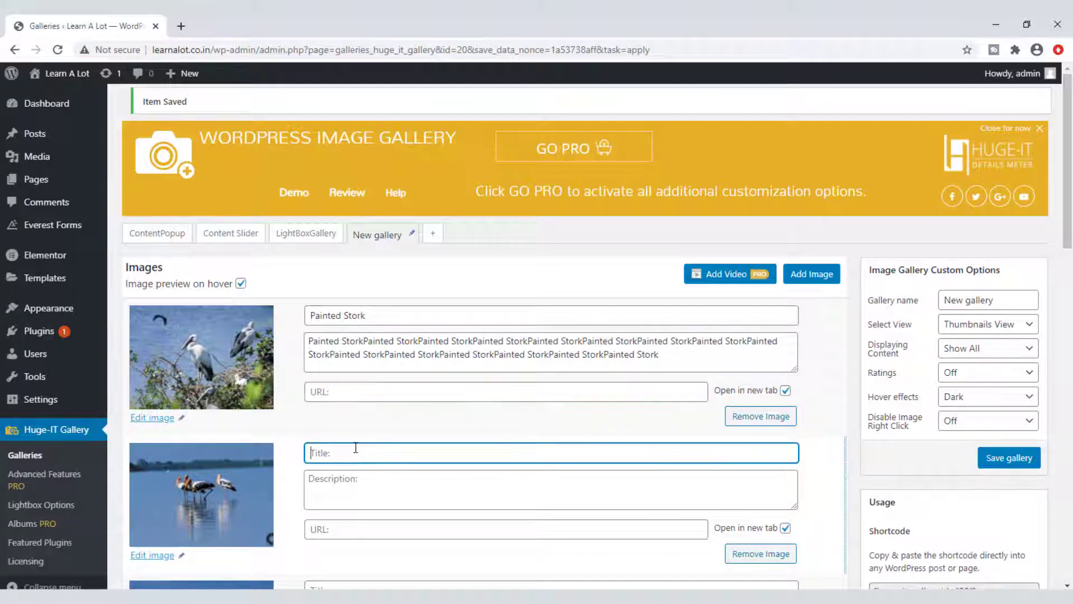
click(346, 491)
text(Painted Stork)
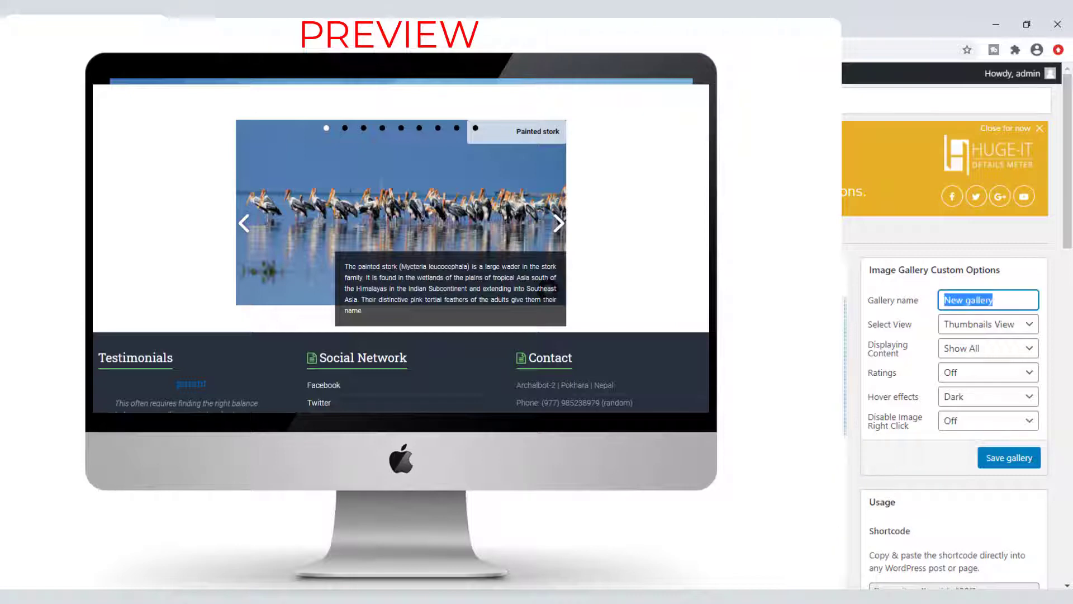
Step: Name the gallery 'Slider', switch to Slider view, and change width from 600 to 1000
text(Slider)
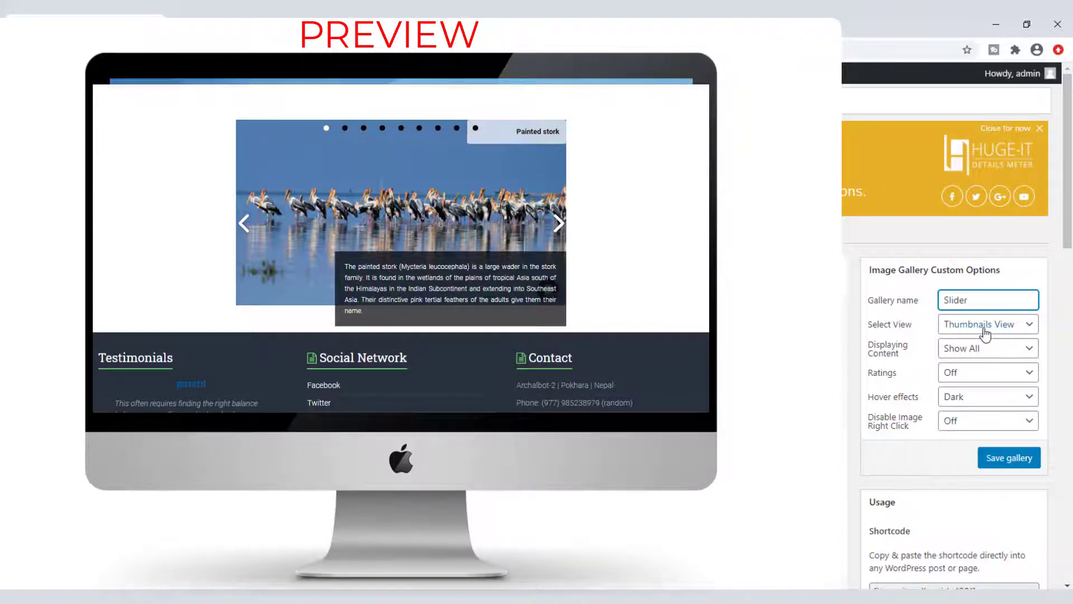
click(985, 328)
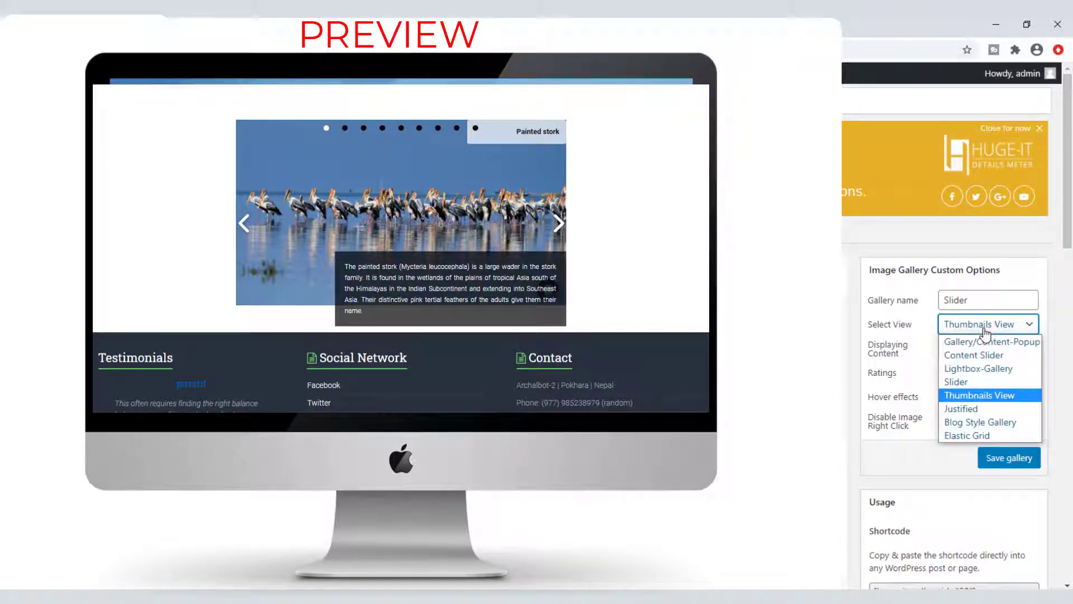
click(962, 382)
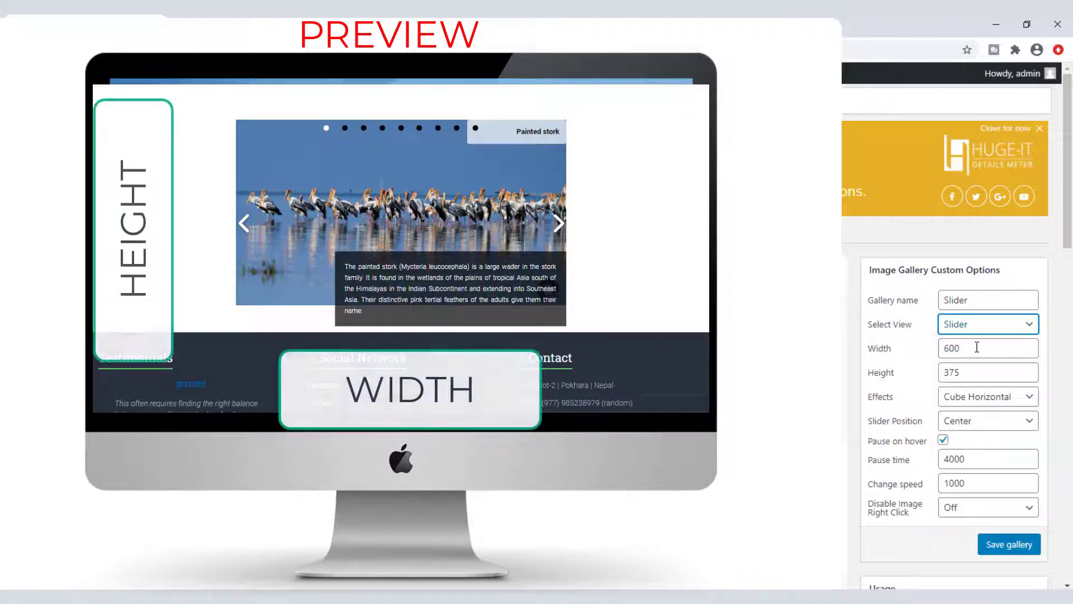
drag(972, 348, 906, 352)
text(1)
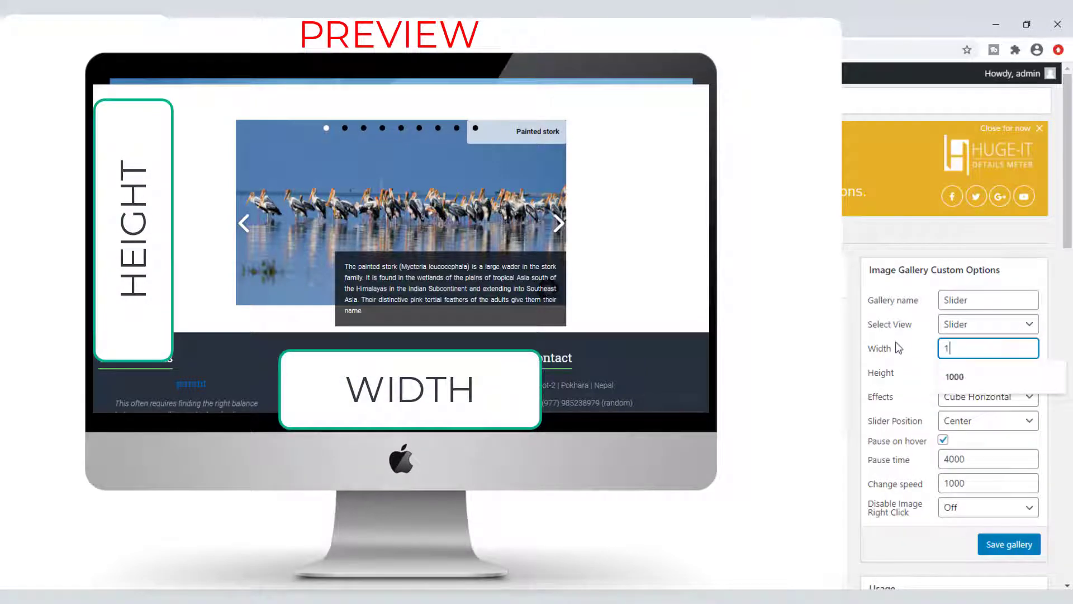
text(000)
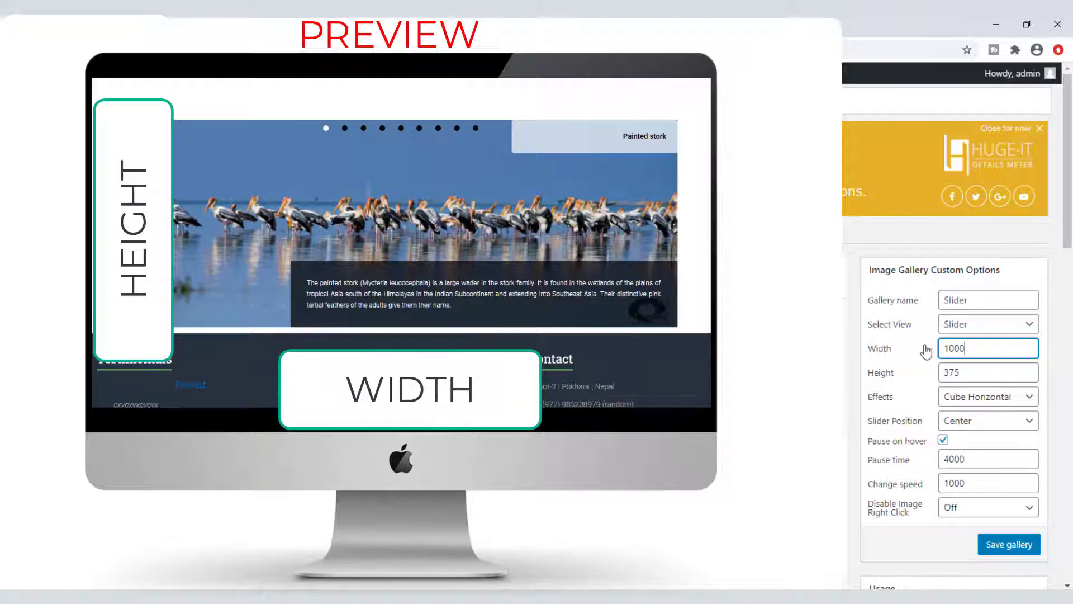
Step: Commit the 1000 width and preview the Cube, Fade, Slice and Slide transition effects
click(1062, 389)
scroll(1064, 390, down, 1)
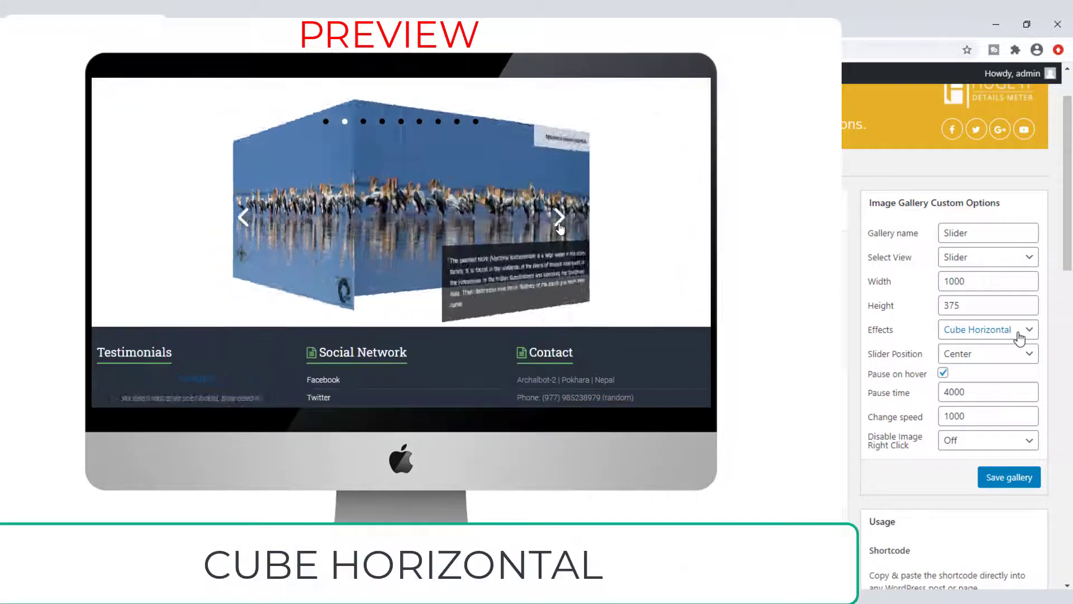
scroll(1028, 344, up, 1)
click(1030, 398)
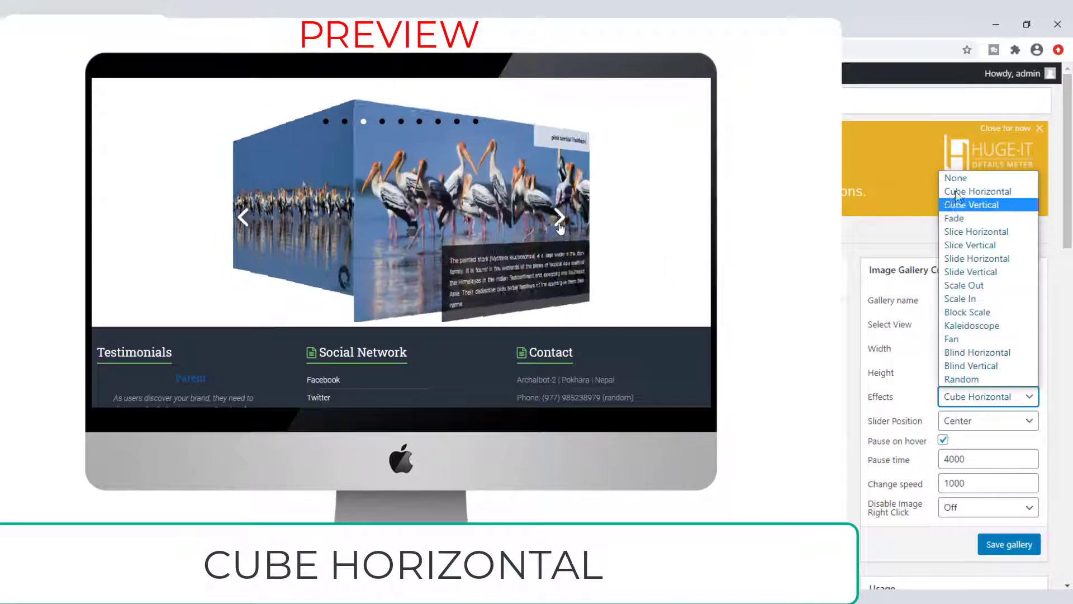
click(1032, 402)
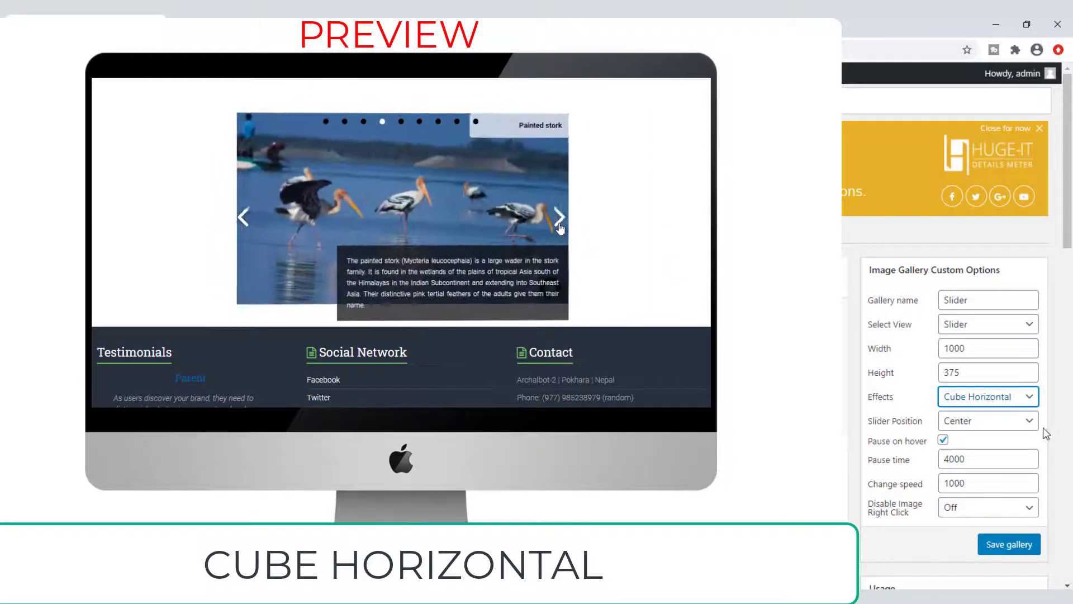
click(1028, 405)
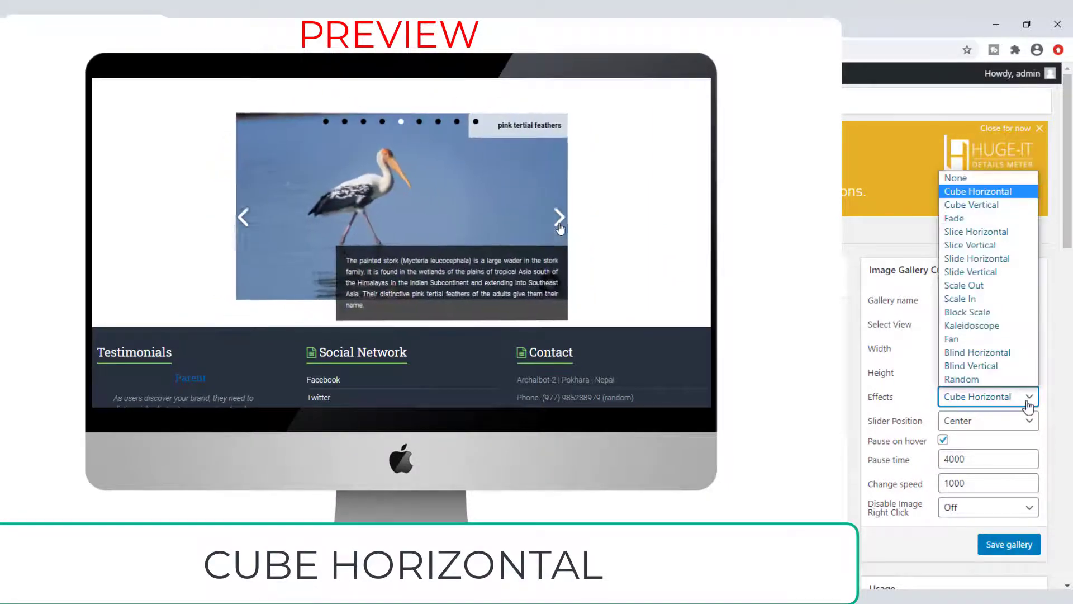
click(976, 205)
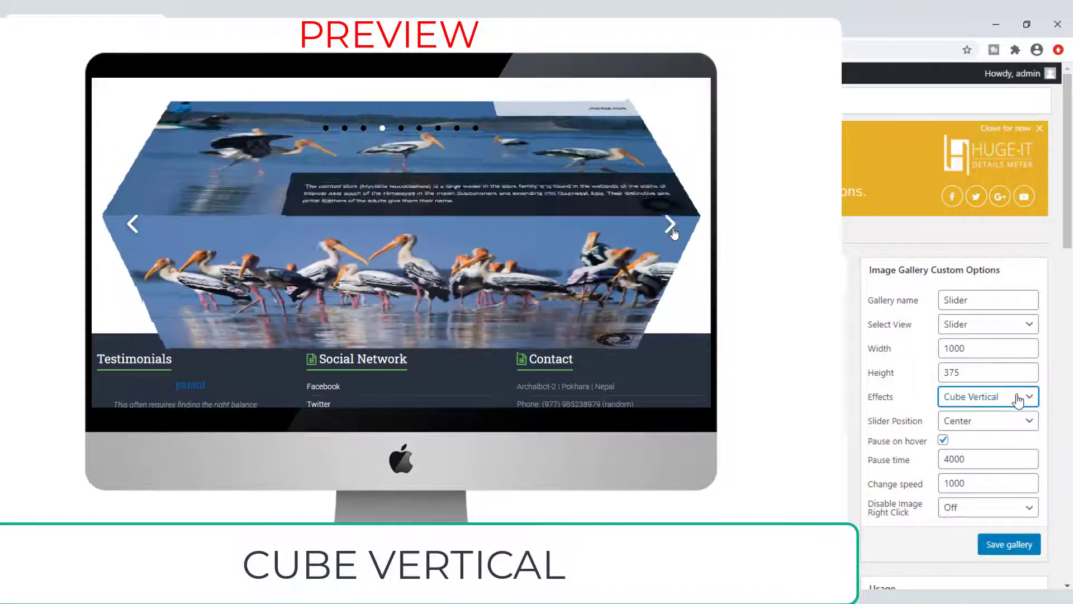
click(1018, 400)
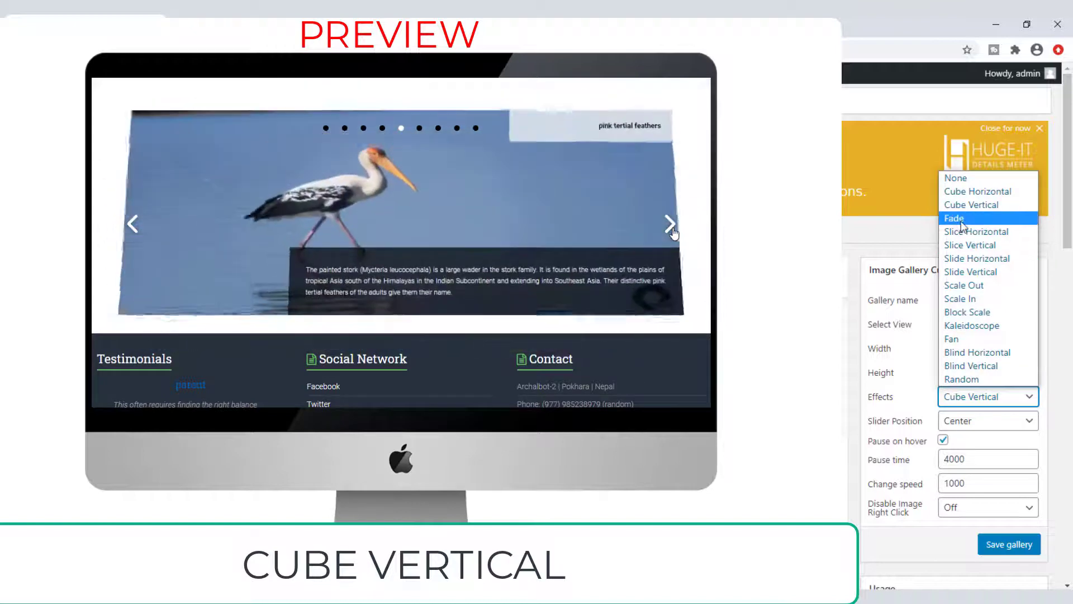
click(963, 220)
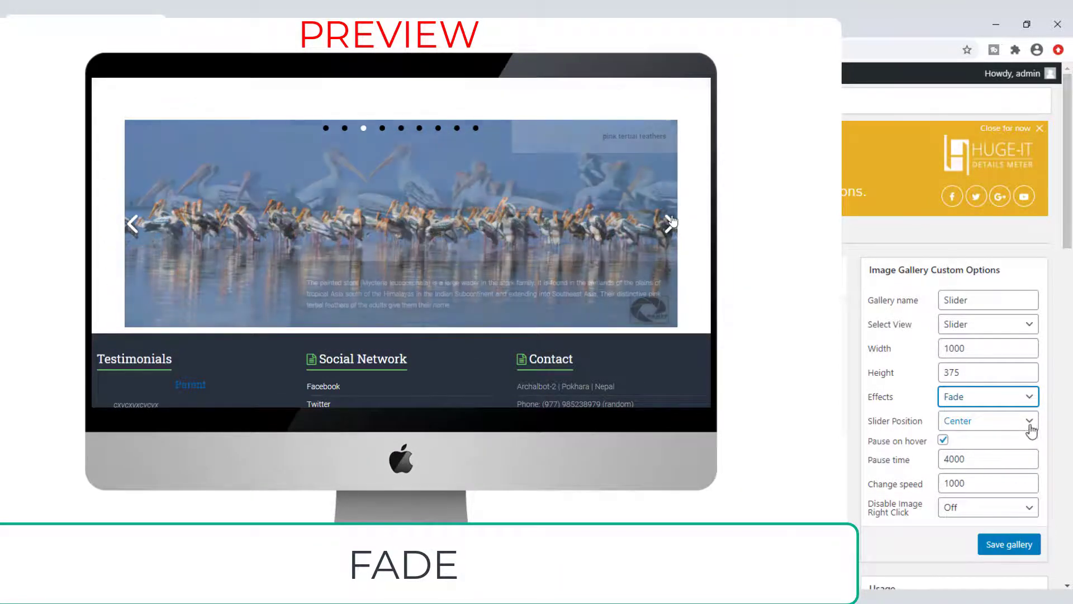
click(1022, 398)
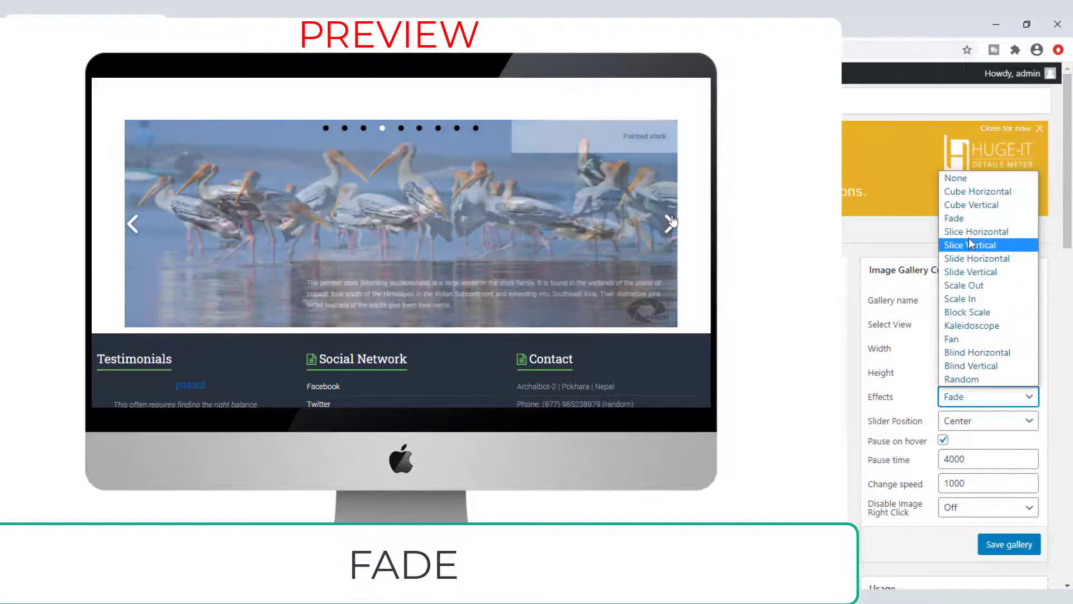
click(977, 231)
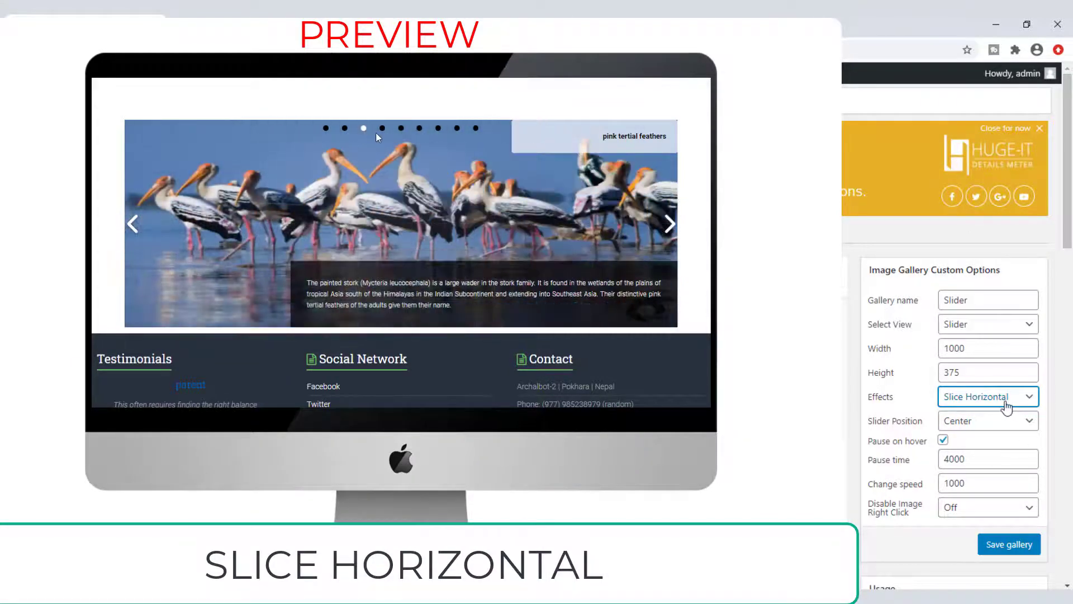
click(1005, 400)
click(980, 243)
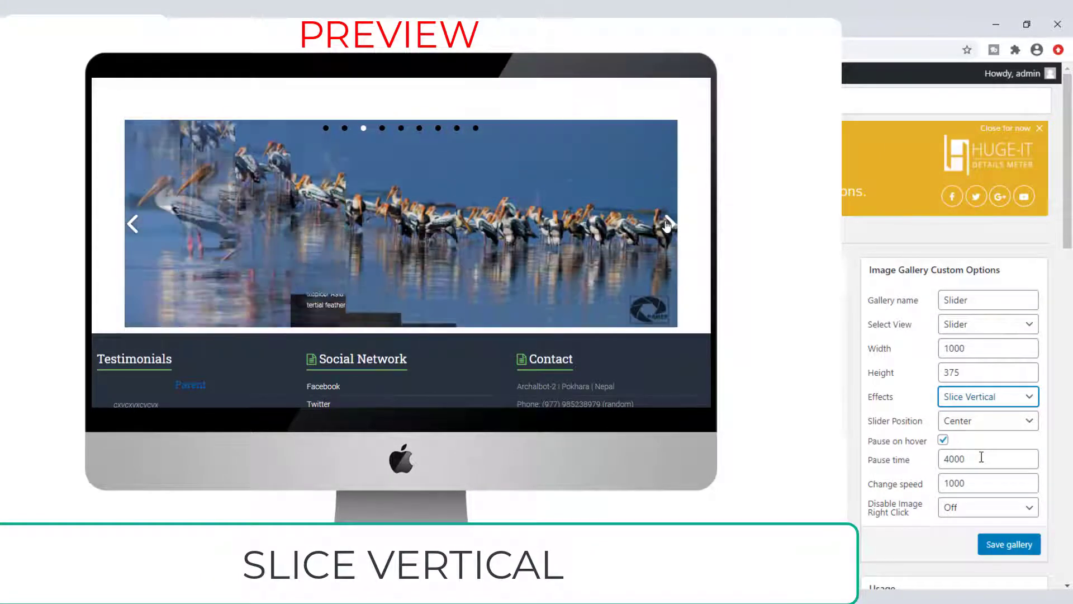
click(978, 401)
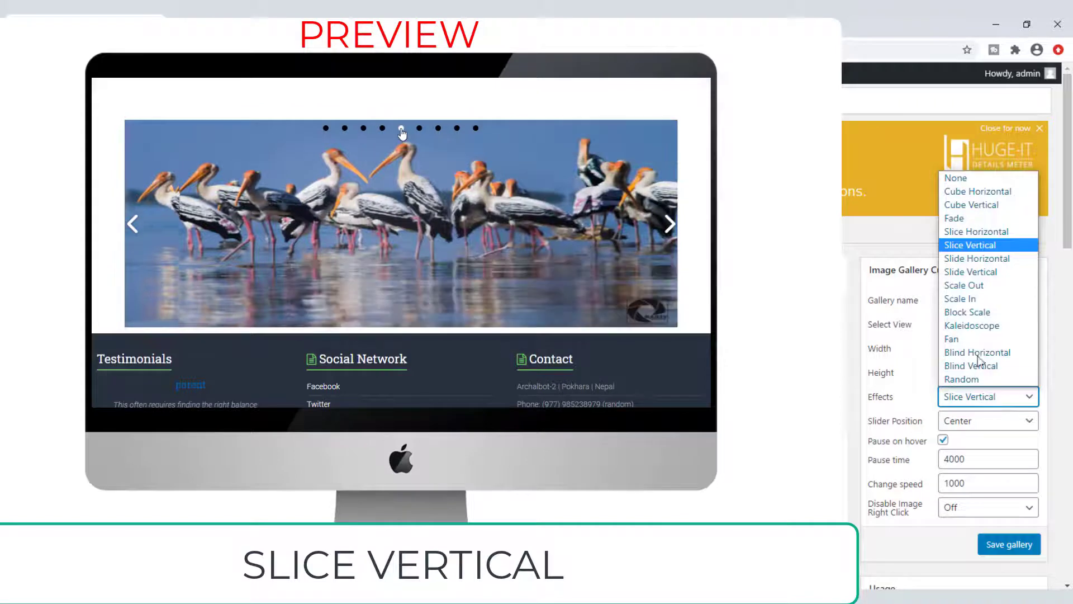
click(970, 258)
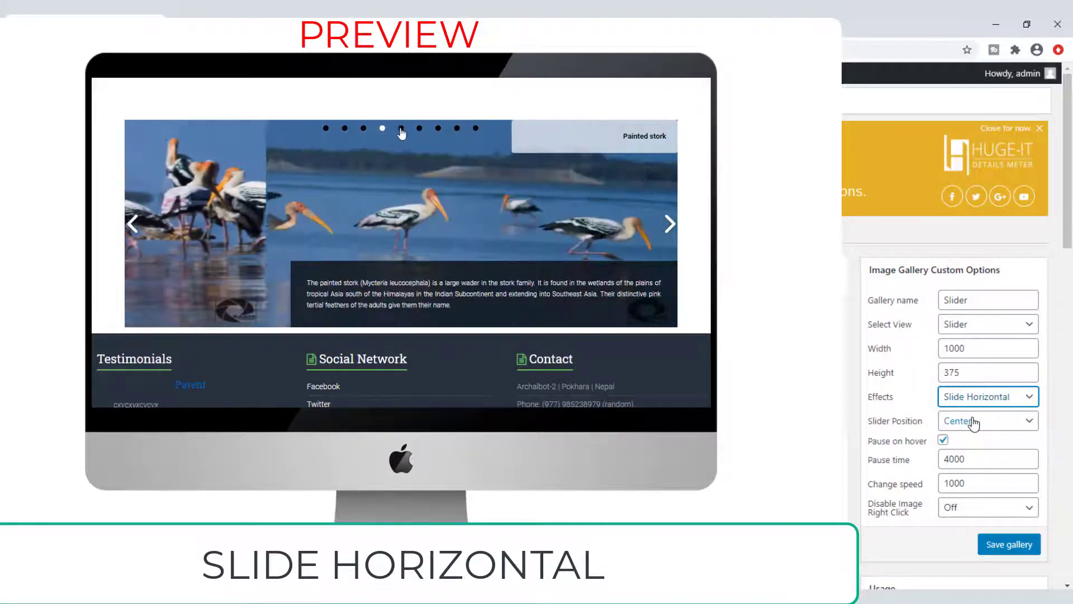
click(978, 398)
click(967, 271)
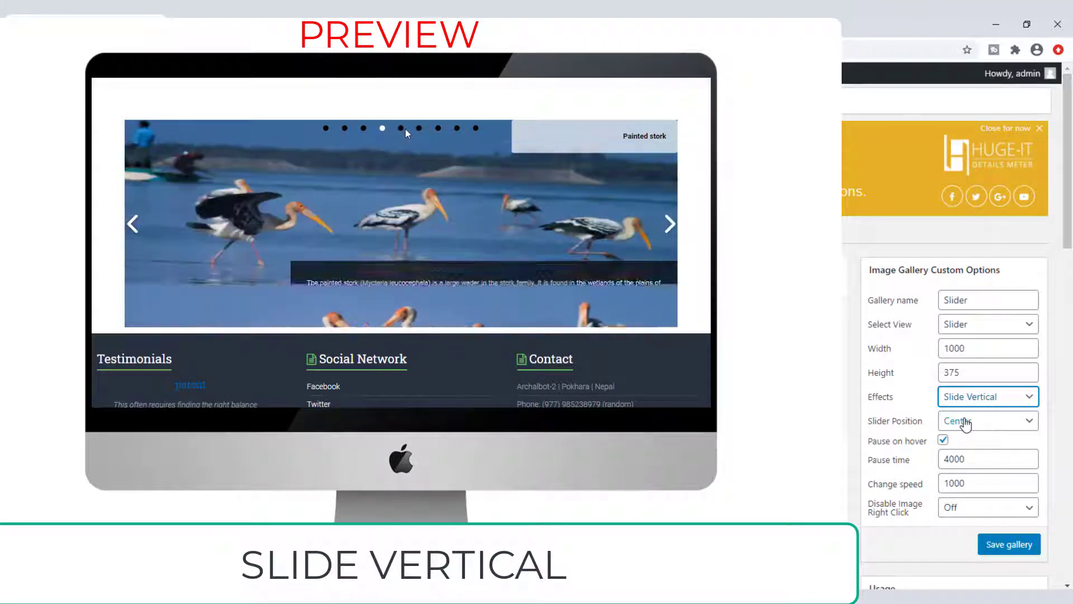
Step: Preview Scale, Block Scale, Kaleidoscope, Fan and Blind effects, then settle on Random
click(970, 398)
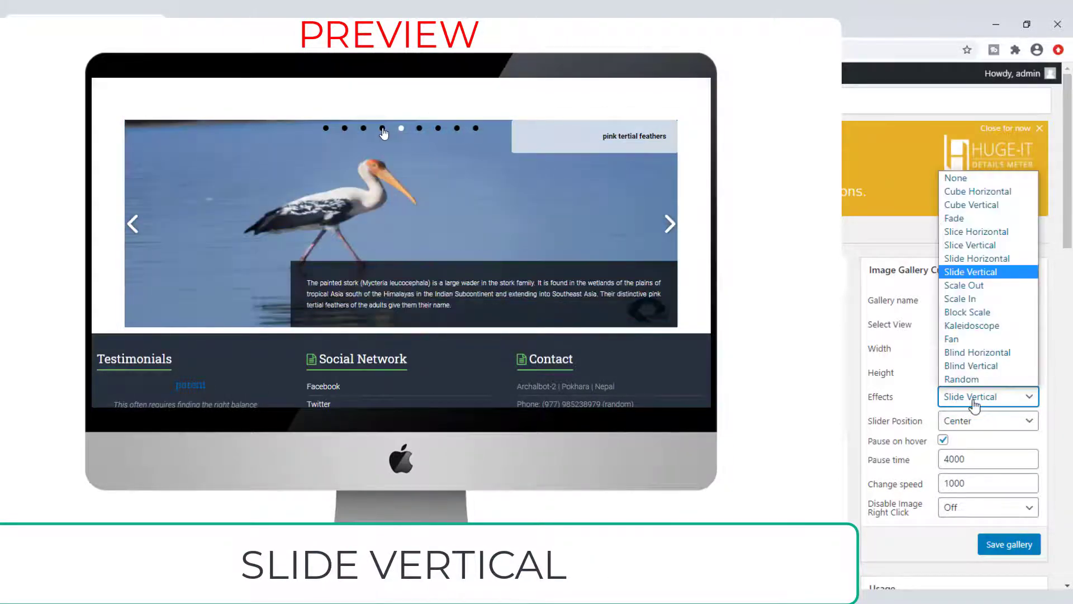
click(982, 286)
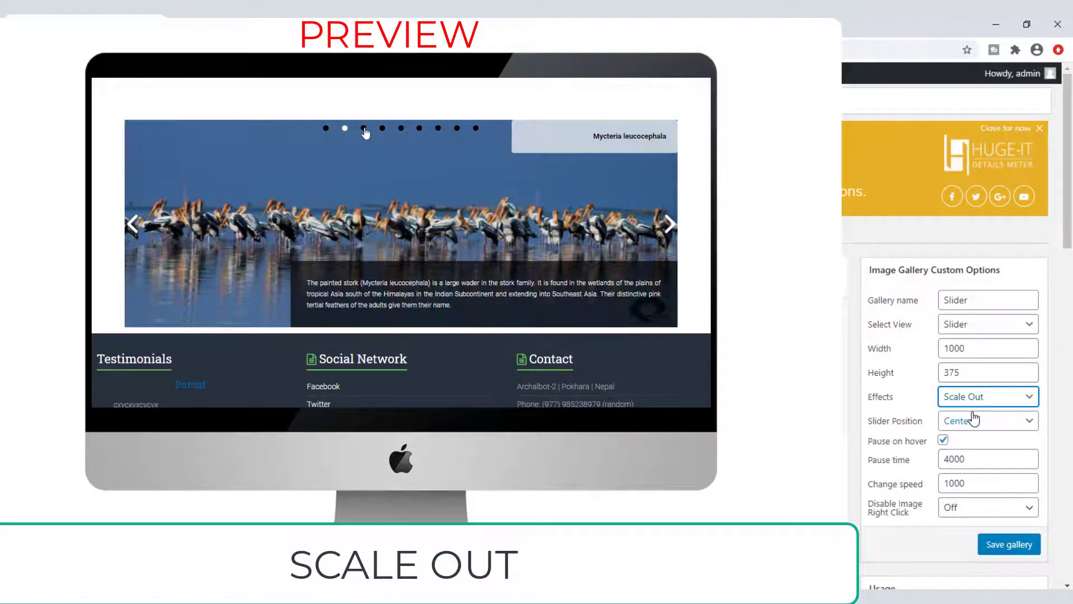
click(972, 398)
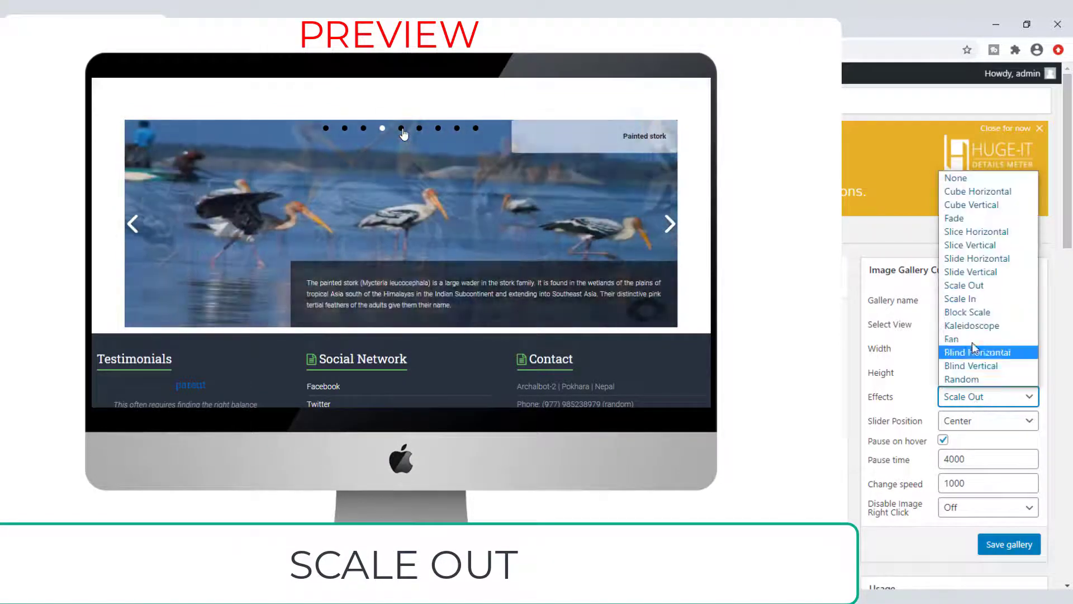
click(961, 298)
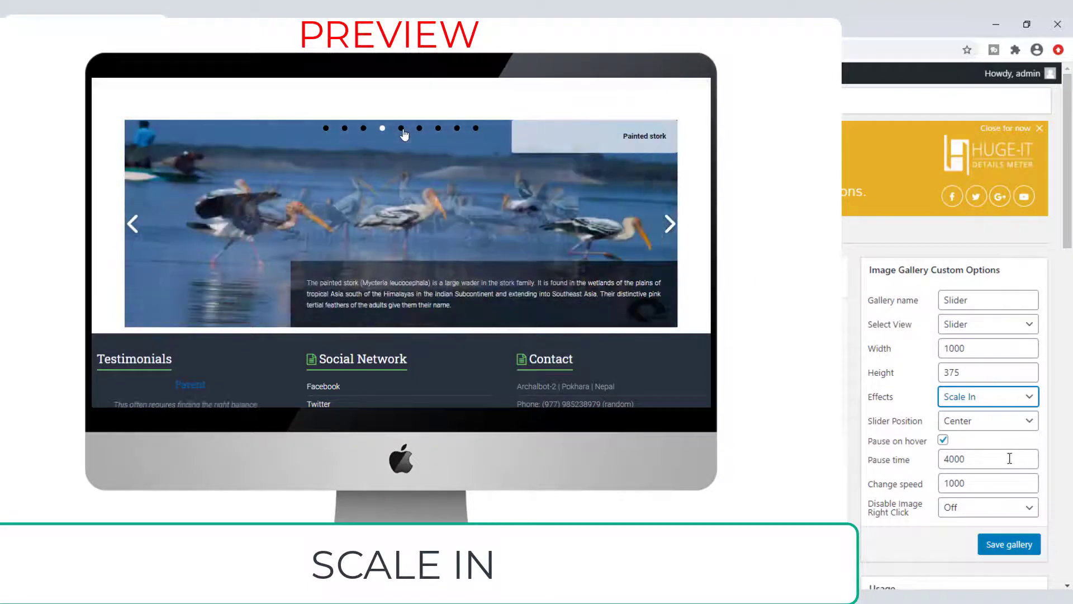
click(992, 398)
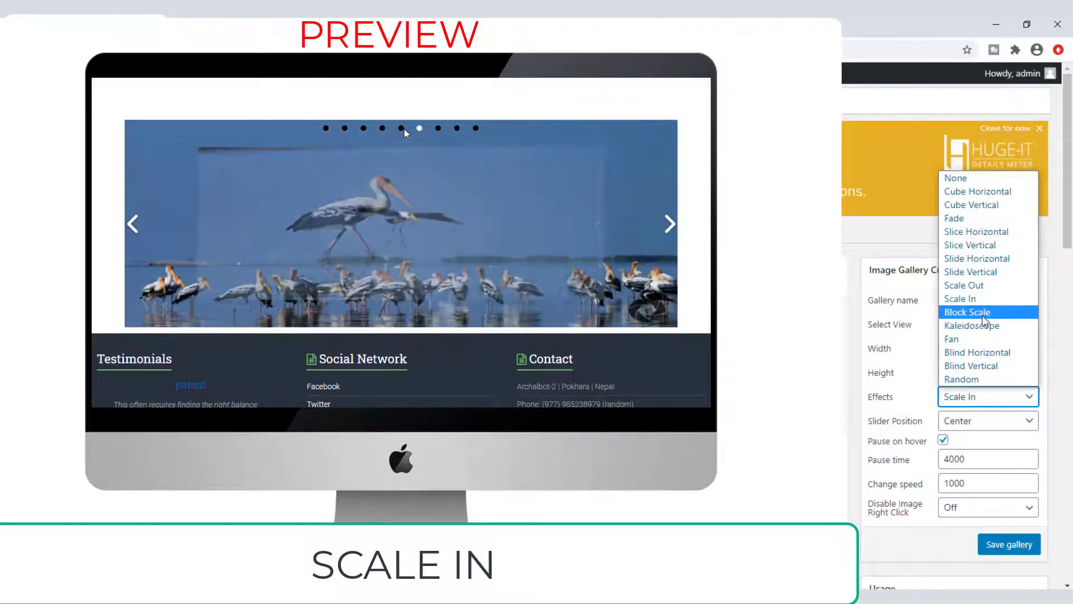
click(985, 319)
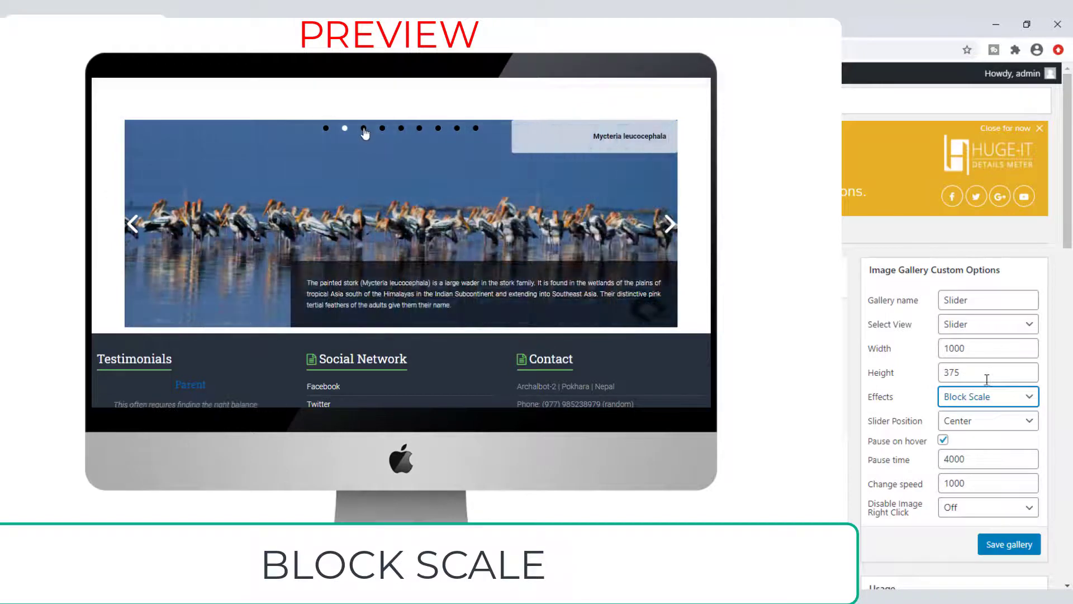
click(977, 399)
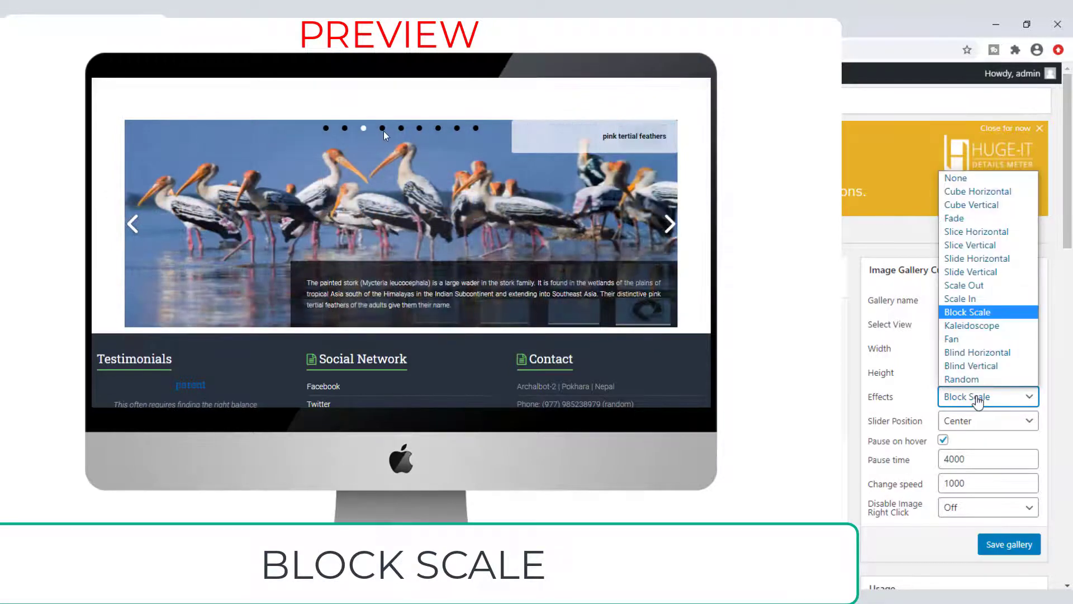
click(978, 327)
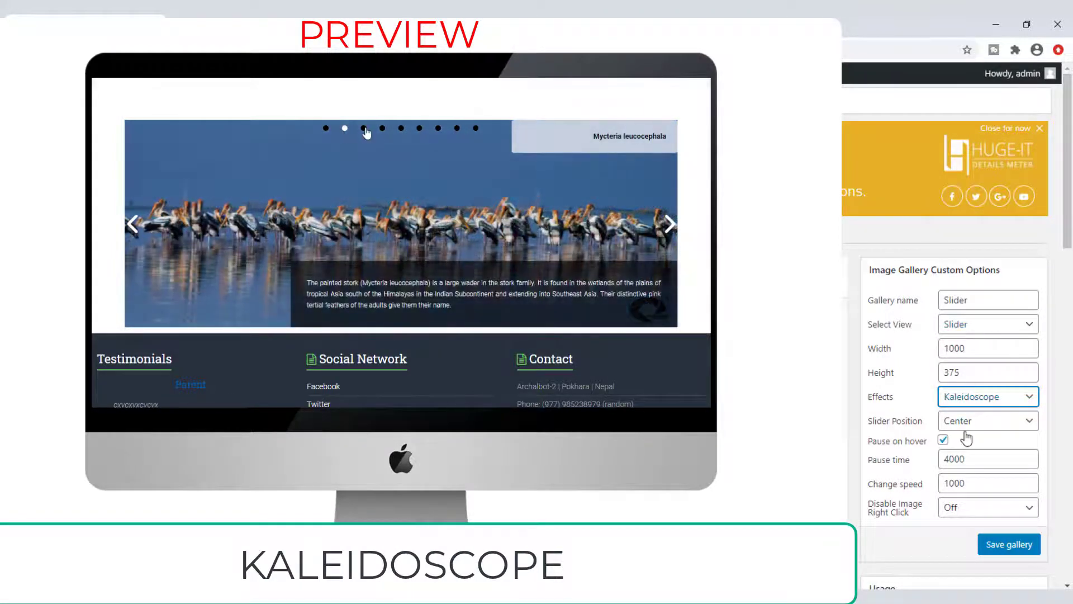
click(978, 405)
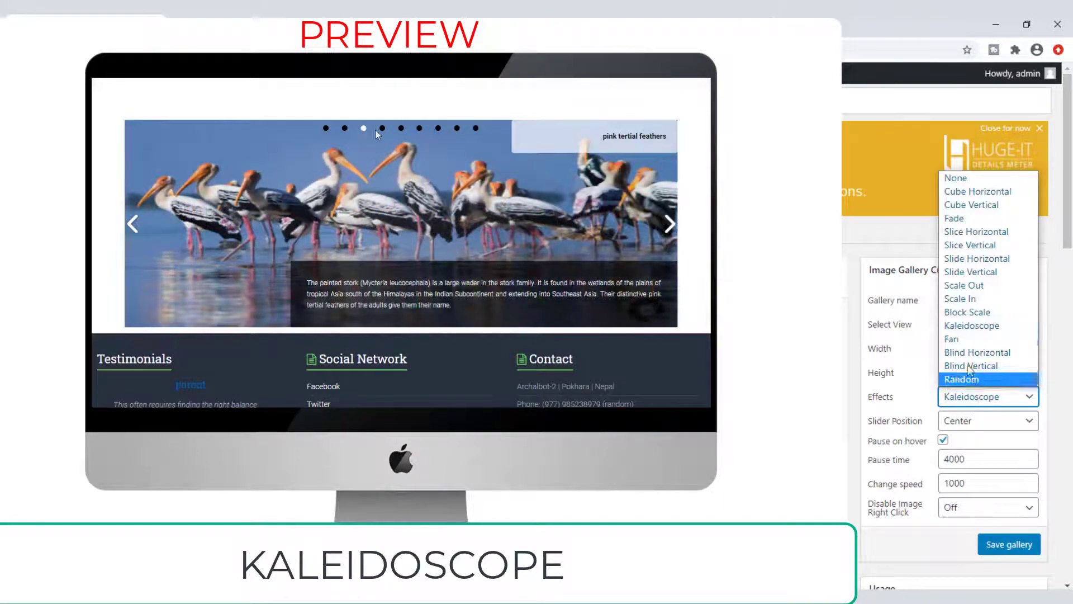
click(952, 339)
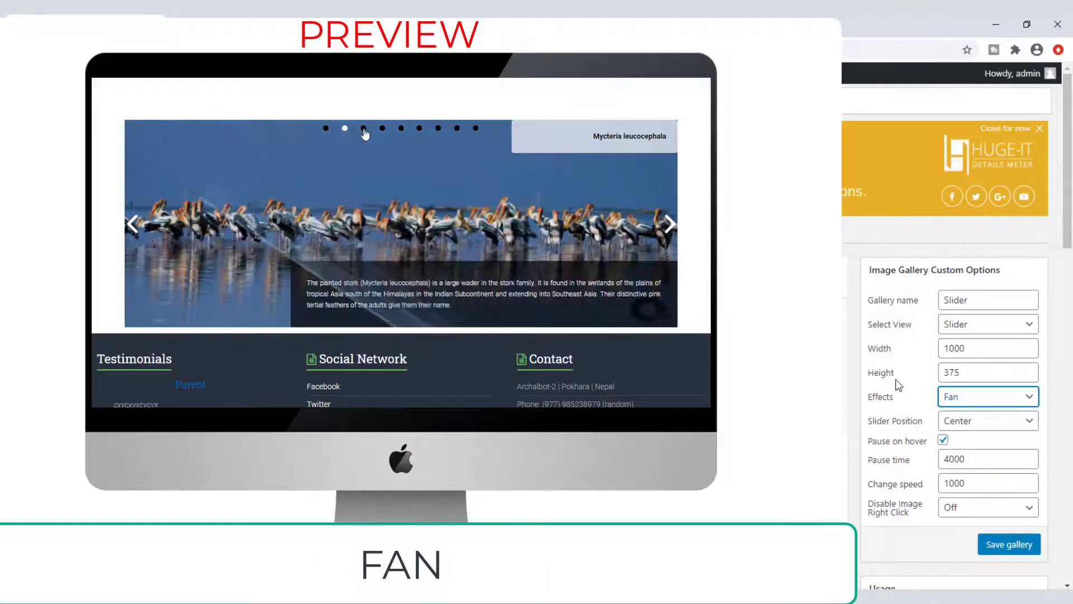
click(1007, 397)
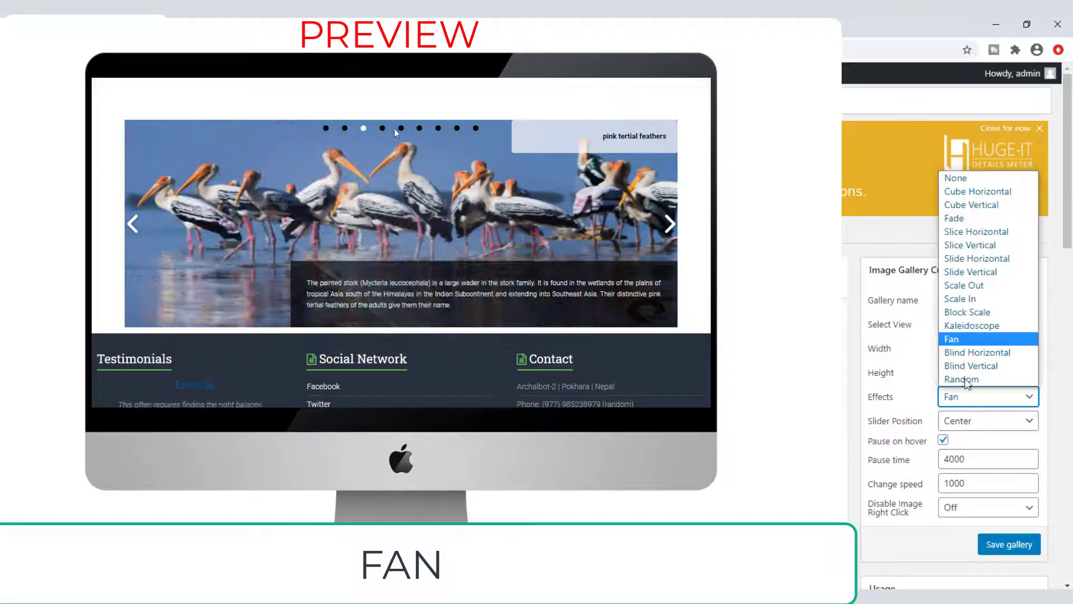
click(971, 353)
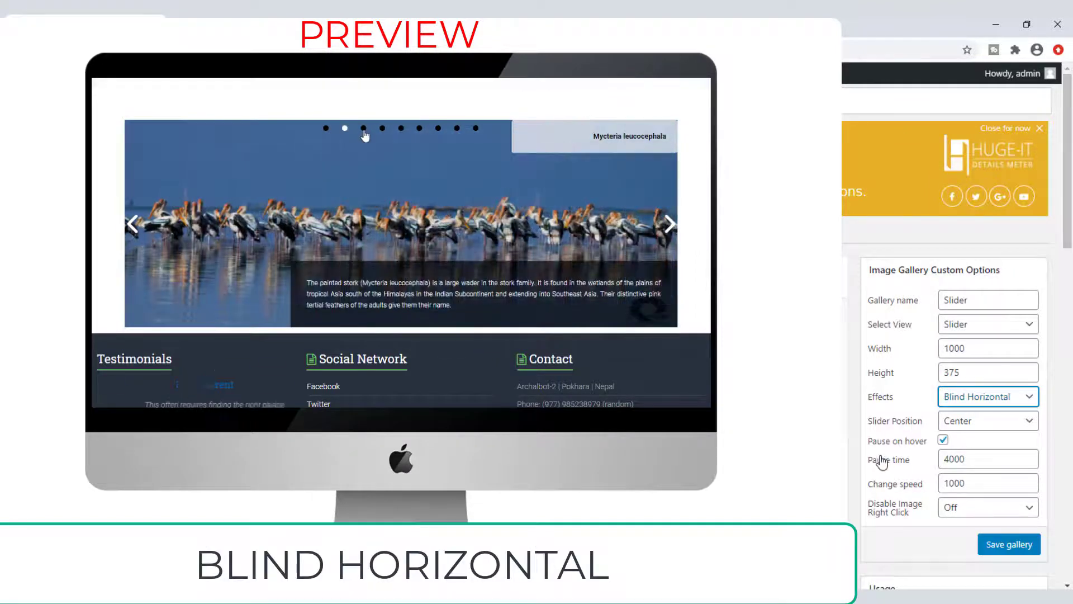
click(1007, 397)
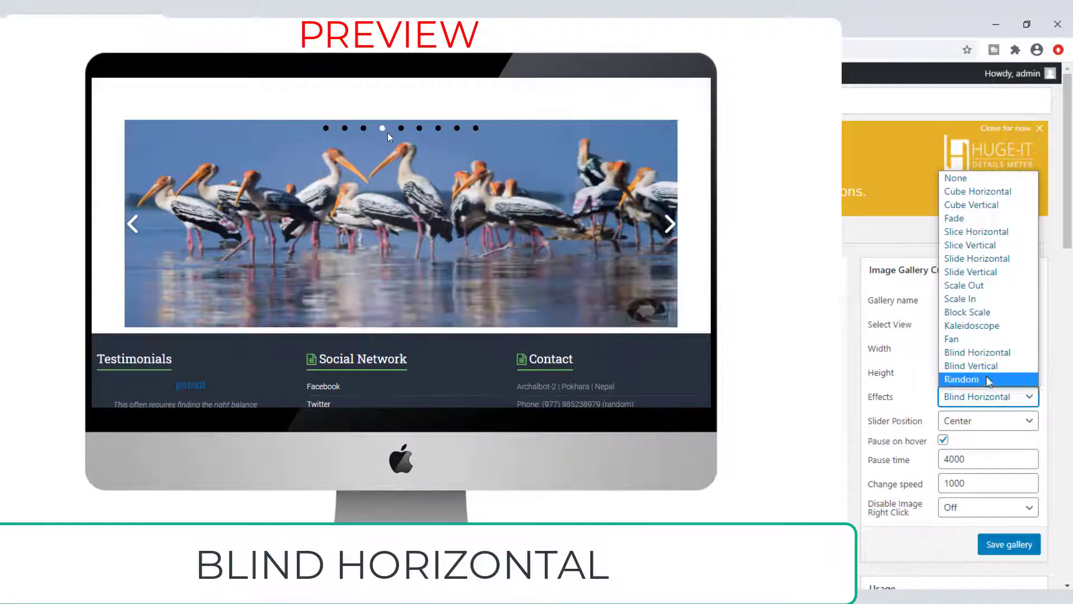
click(973, 365)
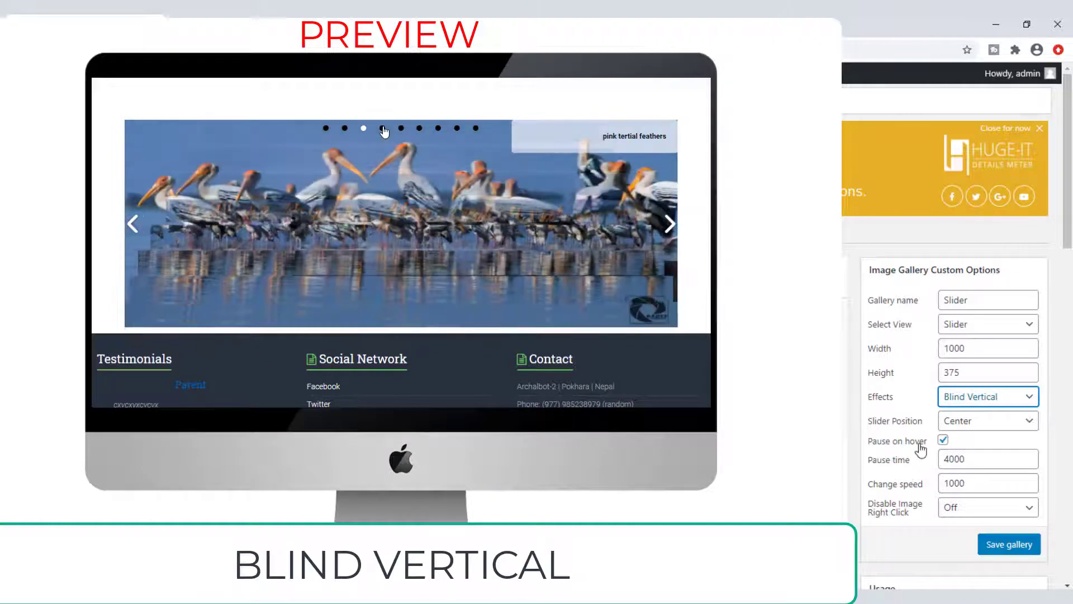
click(960, 403)
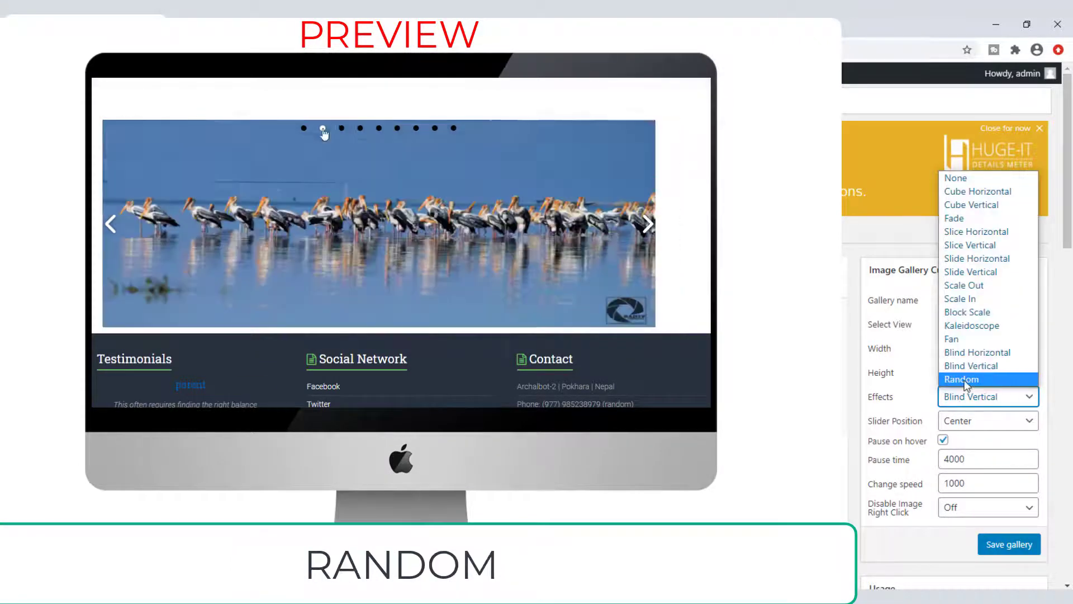
click(958, 376)
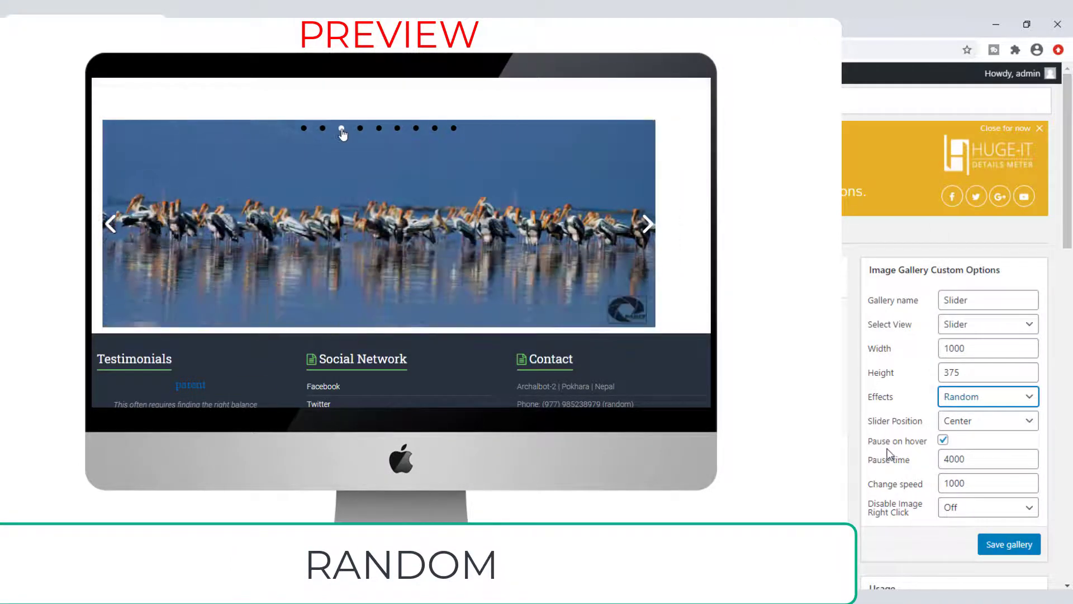
Step: Center the slider after trying Left and Right, then review pause time and right-click protection
click(1031, 431)
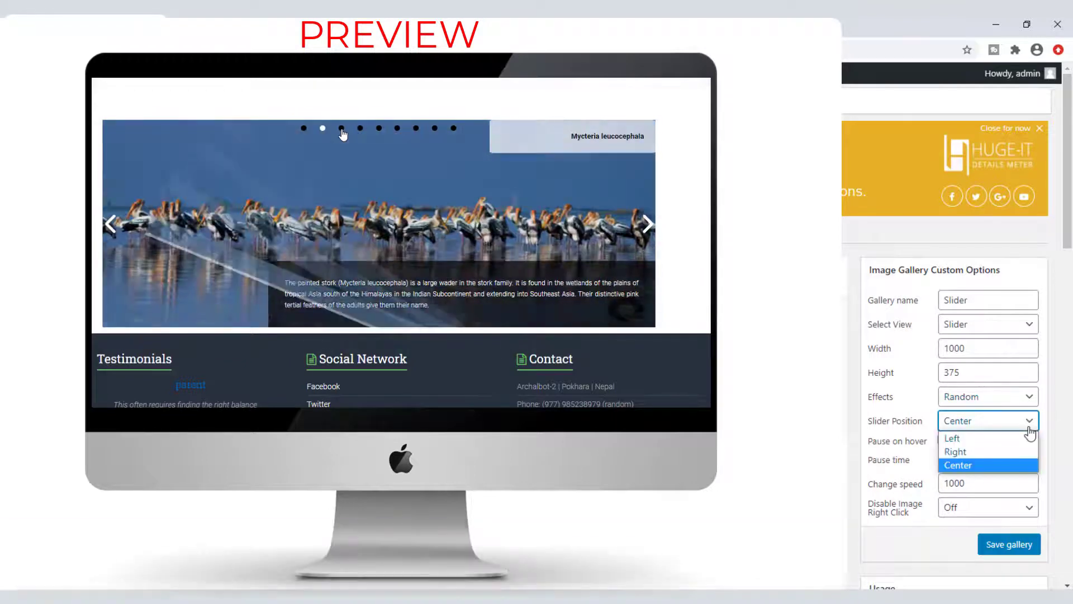
click(959, 436)
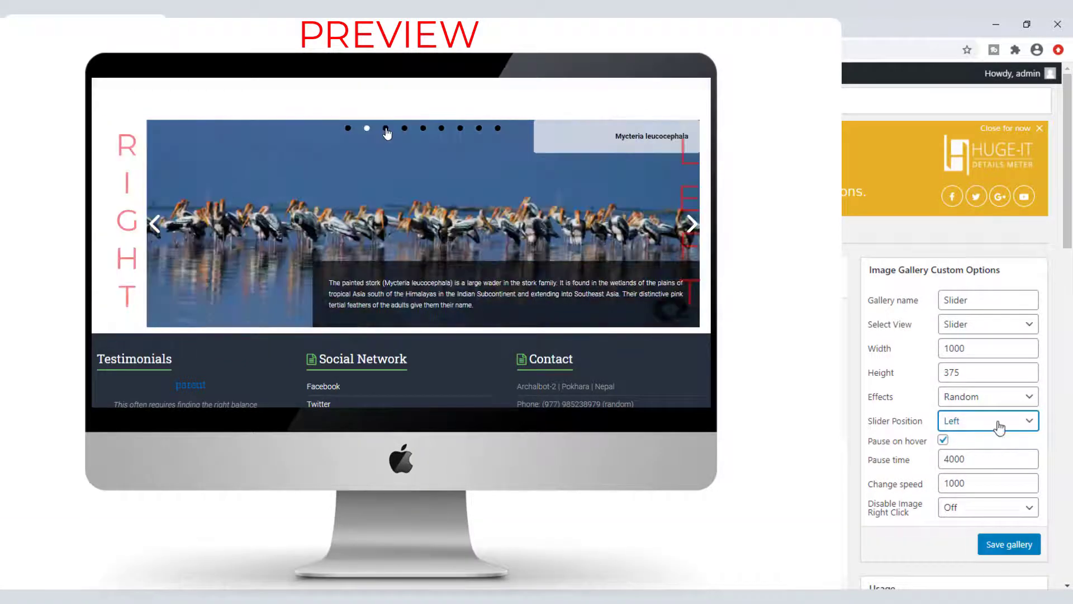
click(954, 426)
click(971, 453)
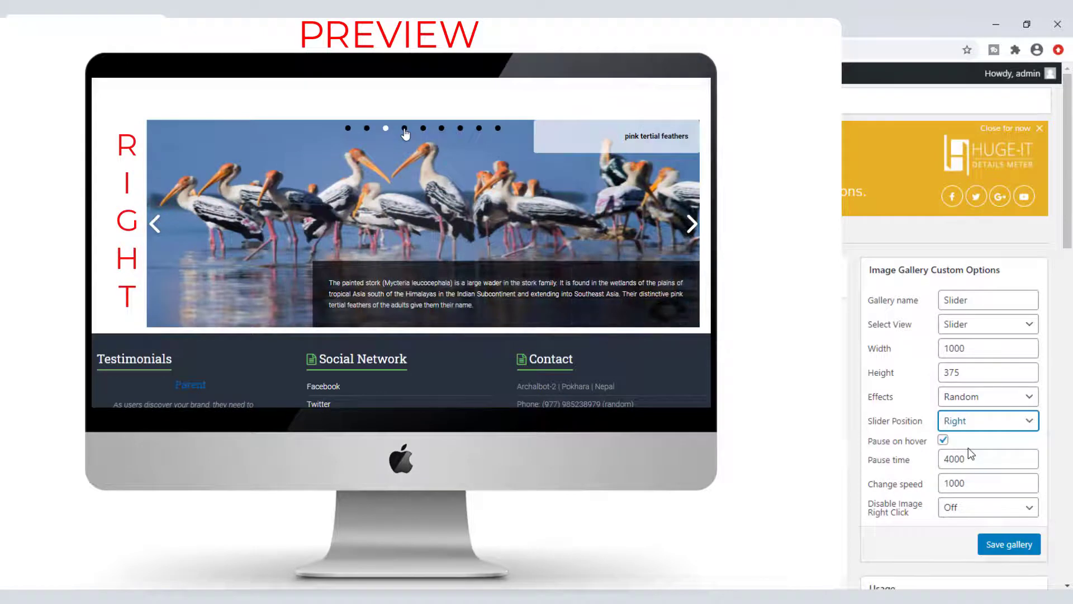
click(982, 427)
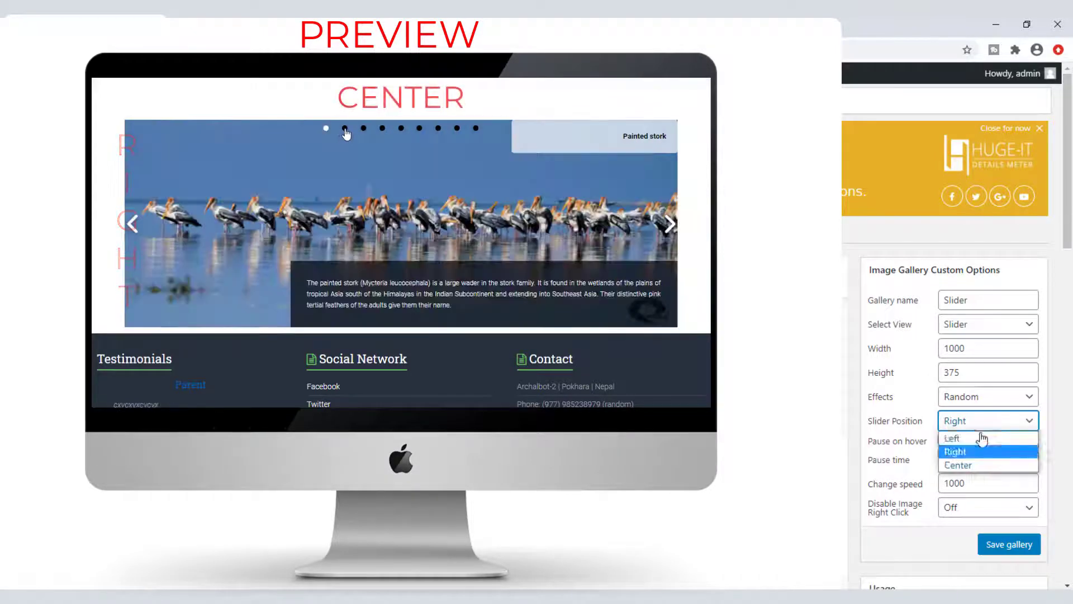
click(977, 467)
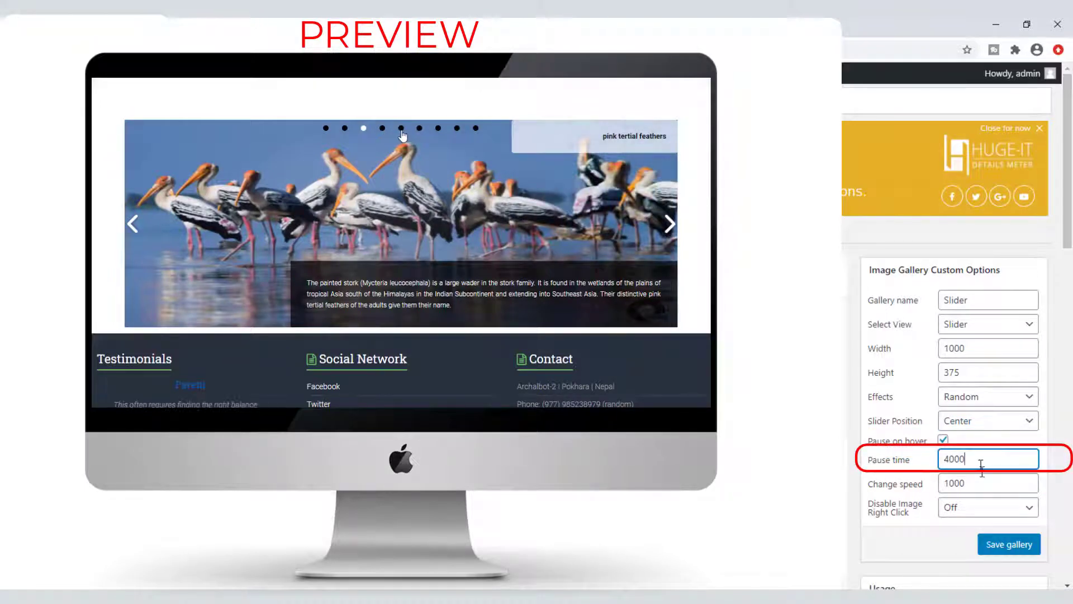
click(982, 483)
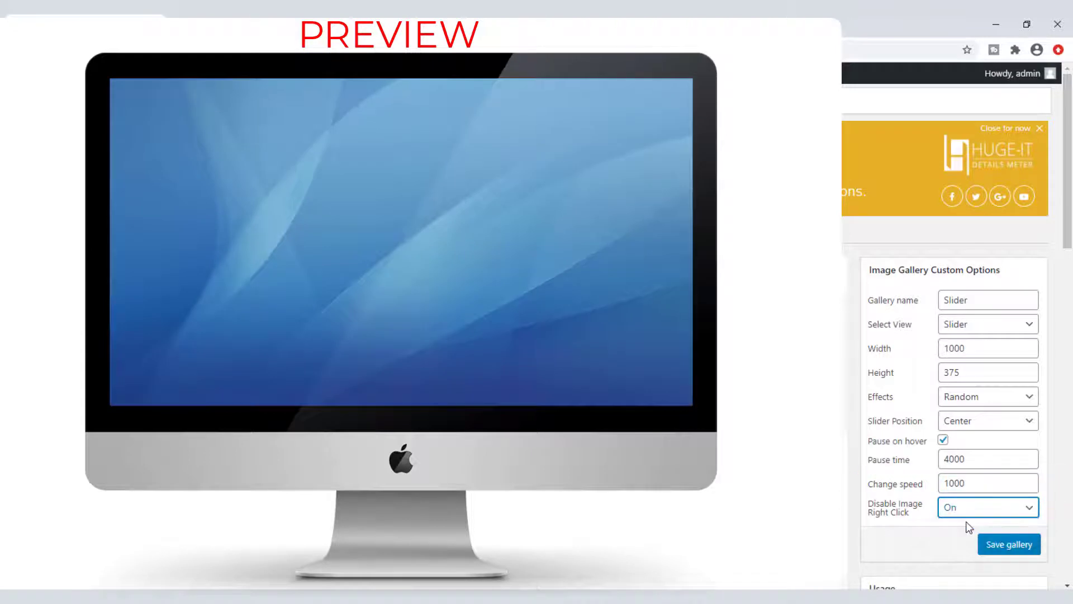
click(958, 507)
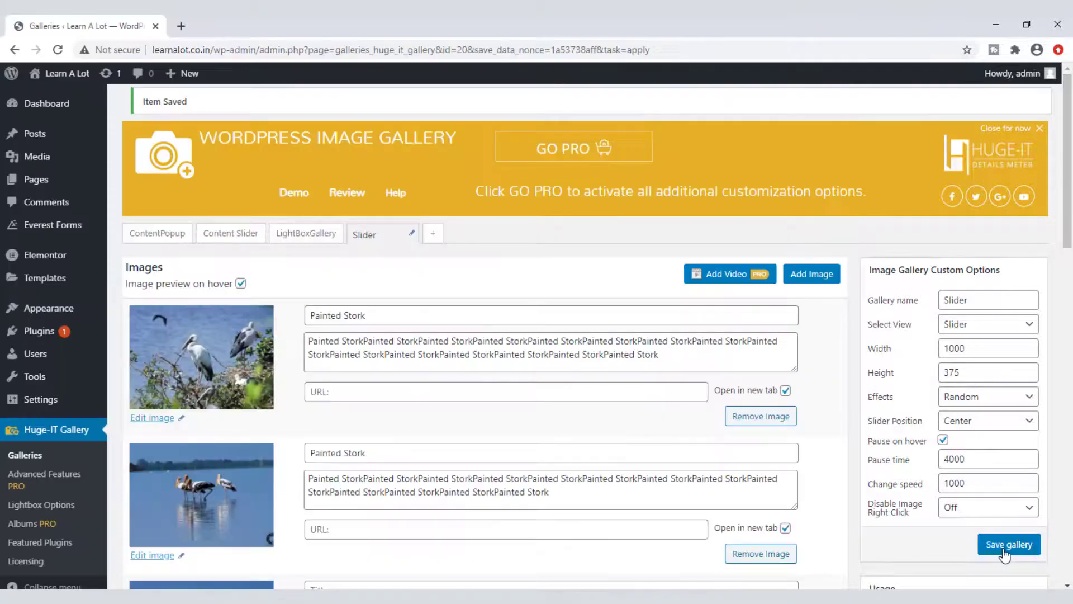
Step: Start a new gallery and insert the nine stork photos from the media library
click(61, 440)
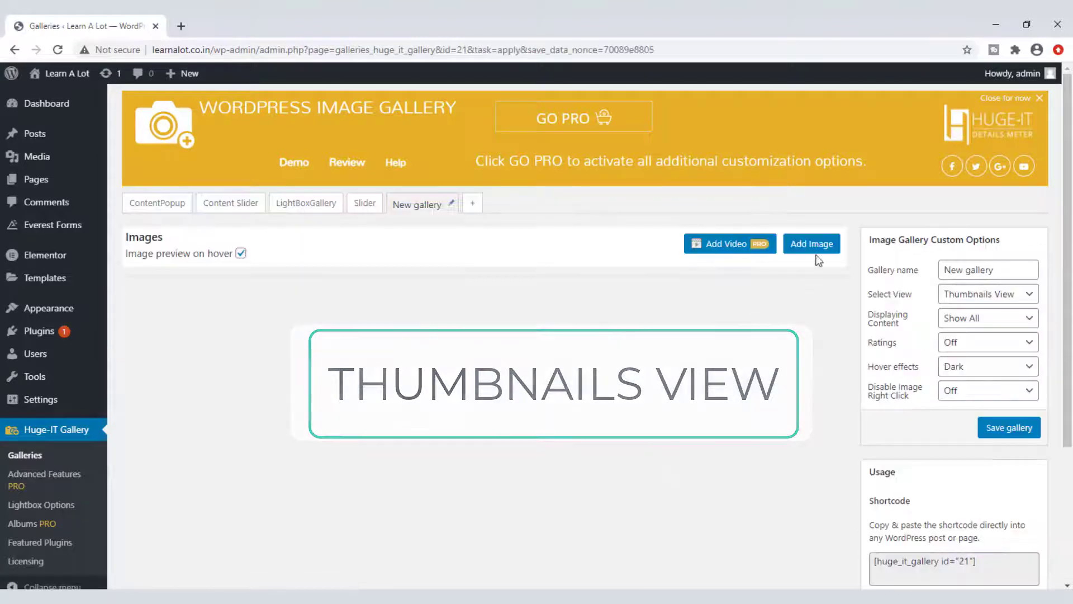
click(815, 244)
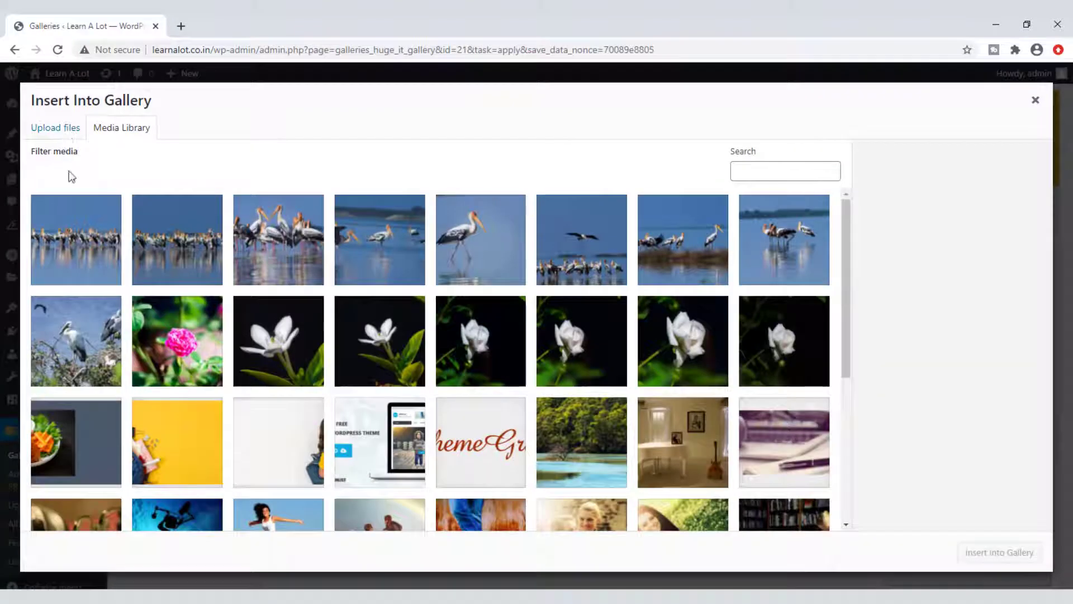
click(79, 250)
shift+click(83, 334)
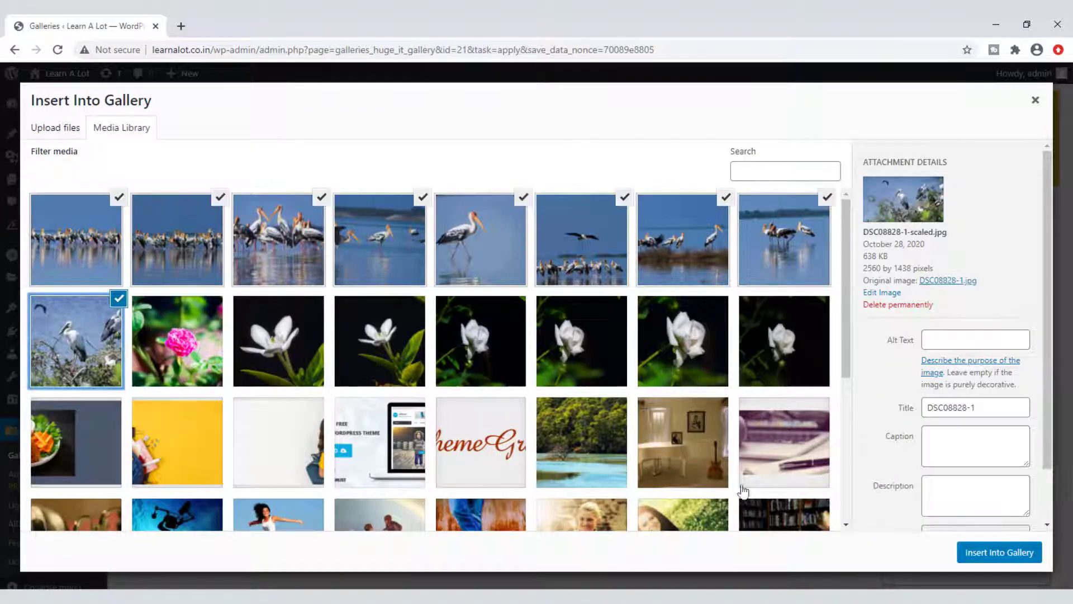
click(995, 552)
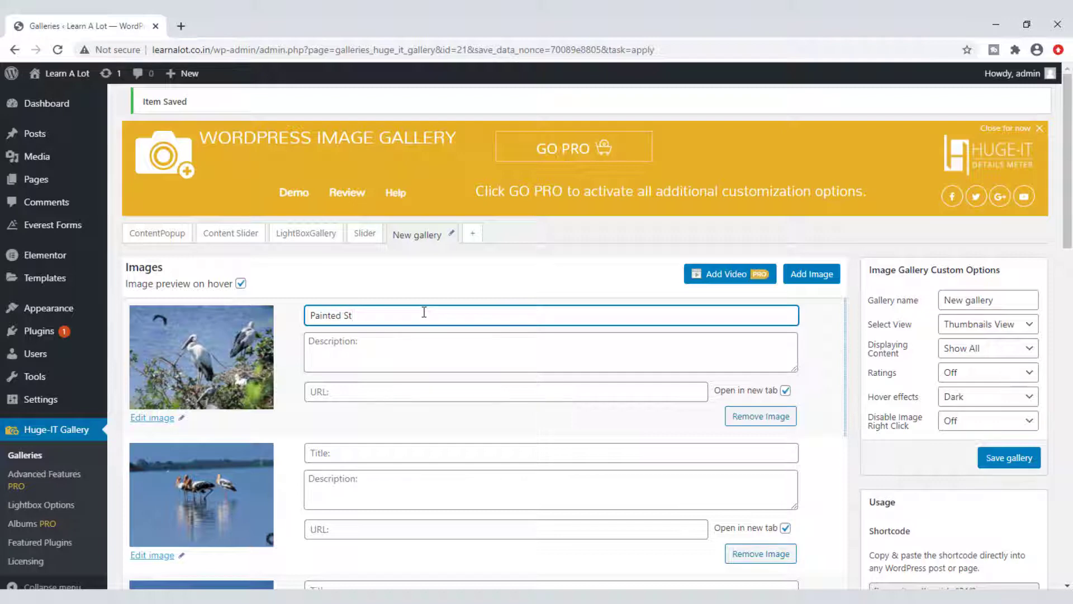
Step: Fill the first two images' titles and descriptions with Painted Stork and select the gallery name
click(398, 354)
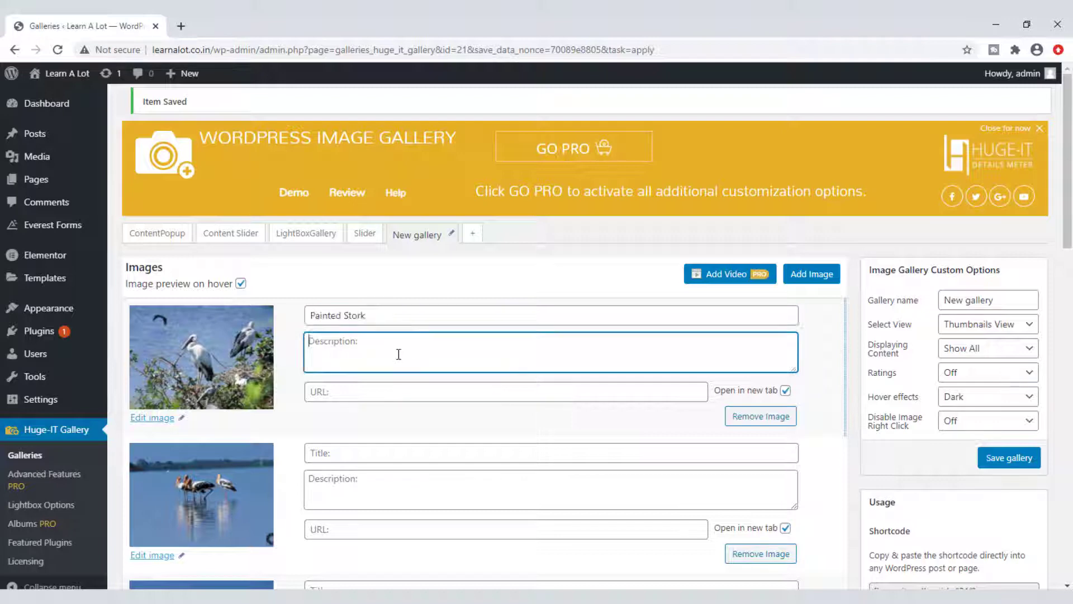
click(335, 452)
text(Painted Stork)
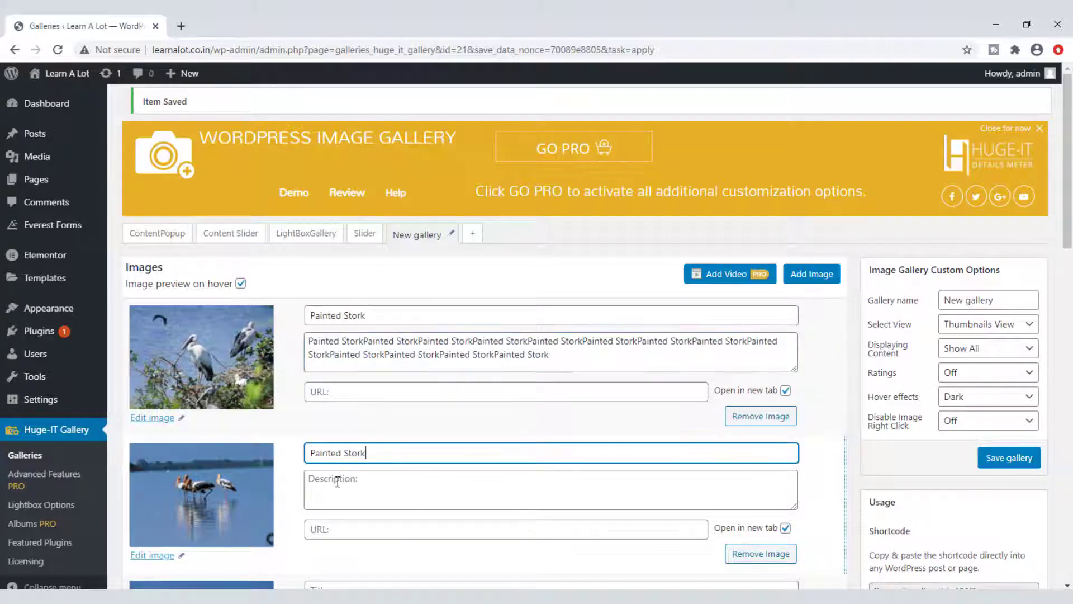
click(337, 481)
text(Painted Stork)
click(329, 395)
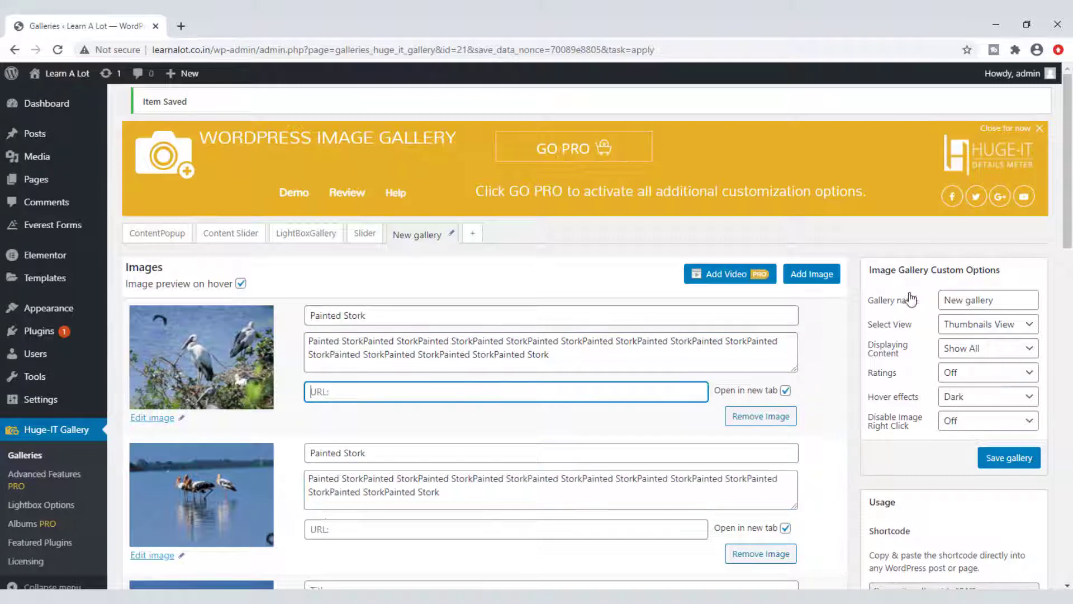
scroll(984, 314, down, 3)
click(1011, 163)
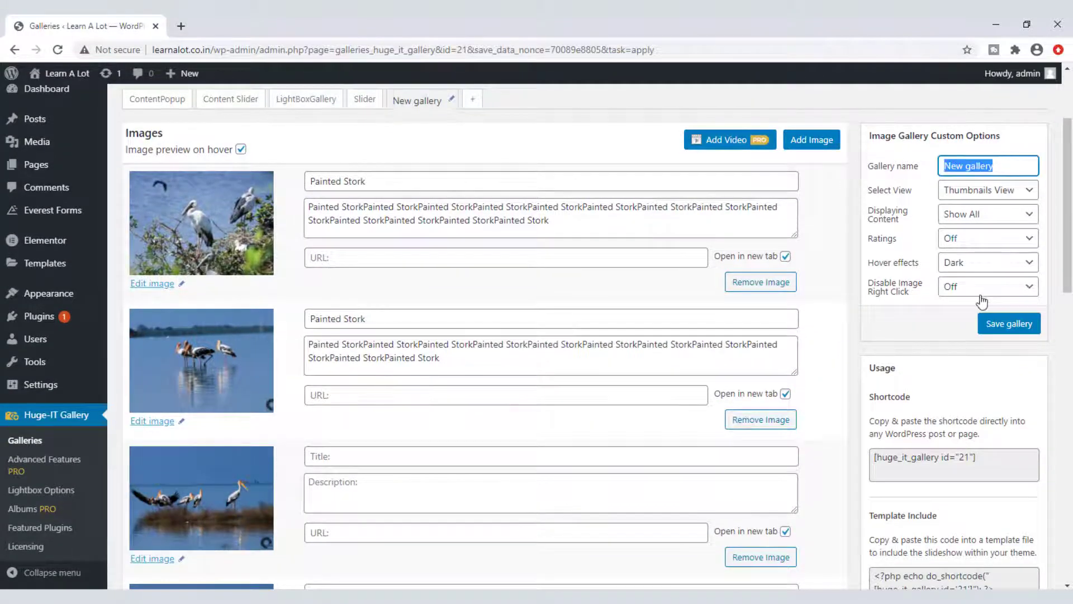
scroll(972, 352, up, 3)
Step: Name the gallery Thumbnailsview and keep the Thumbnails View layout
text(Thumbnails)
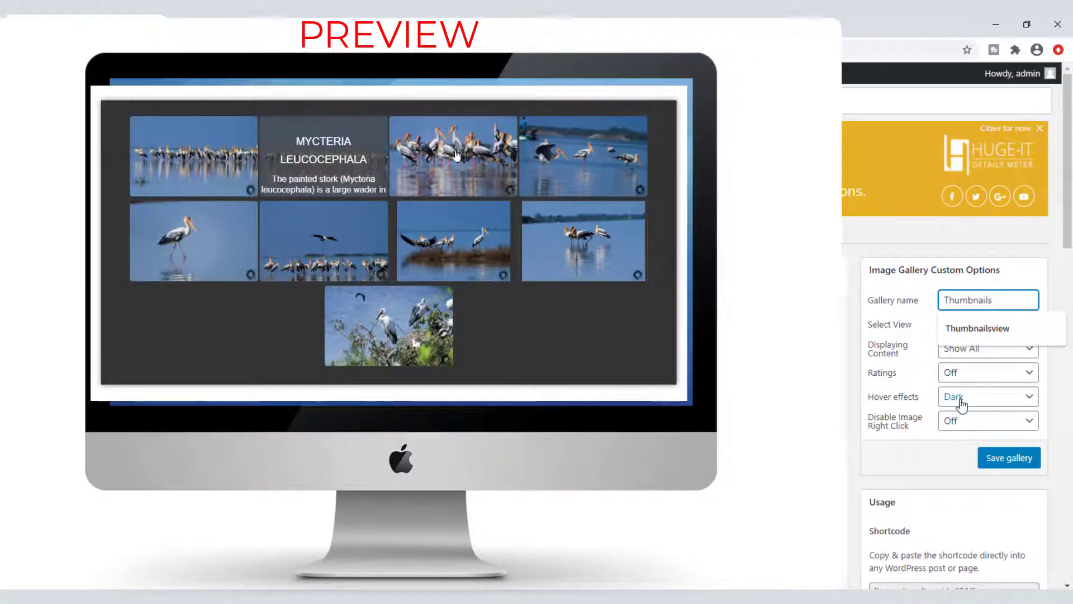
click(988, 329)
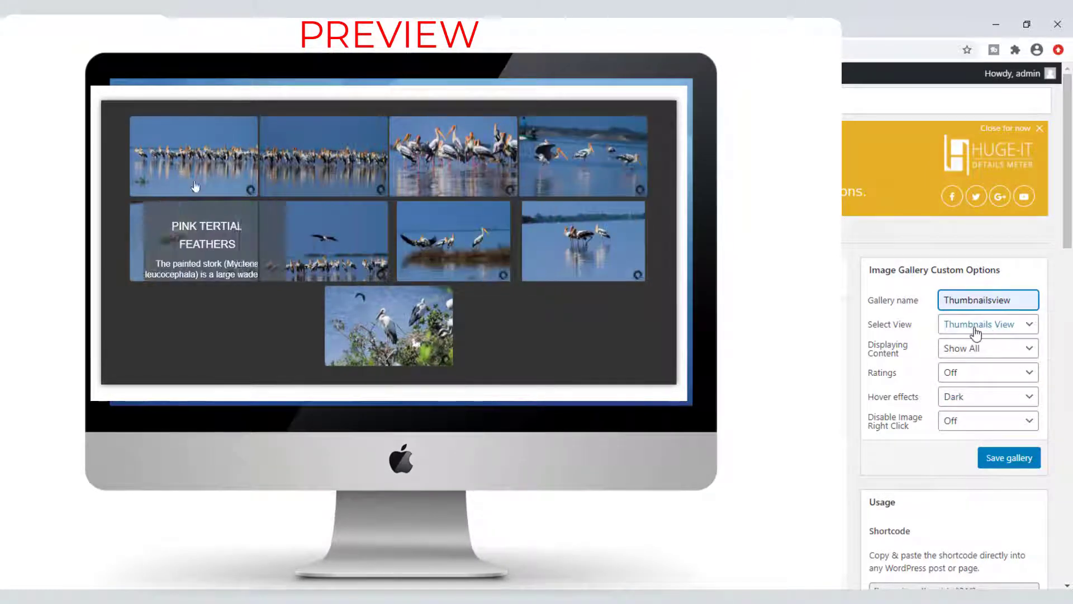
click(975, 331)
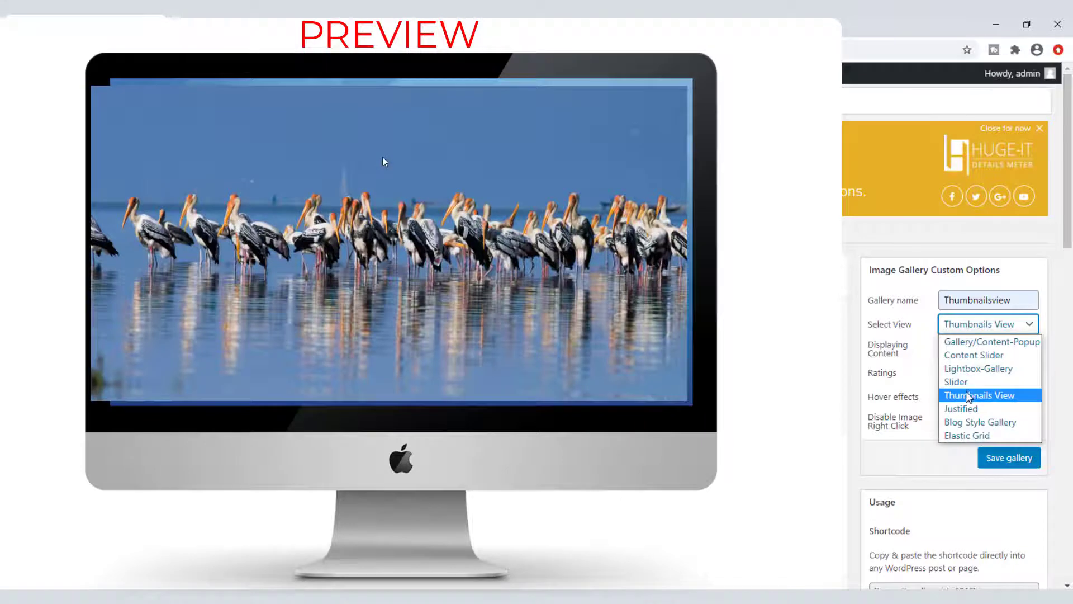
click(967, 396)
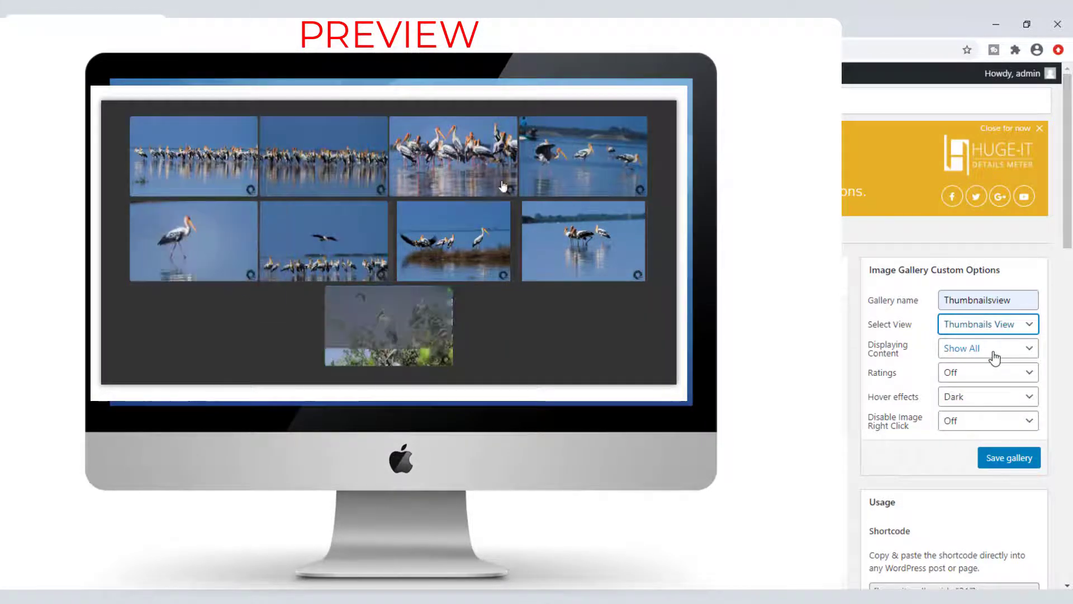
Step: Show all images after trying Pagination and Load More, and set ratings to Heart
click(993, 356)
click(979, 367)
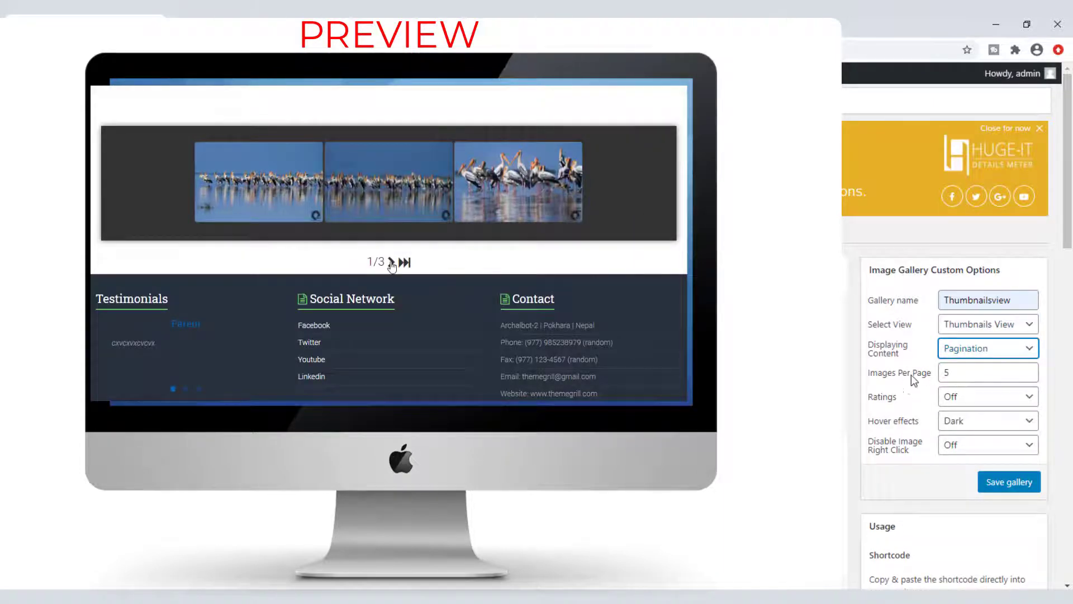
click(986, 348)
click(968, 379)
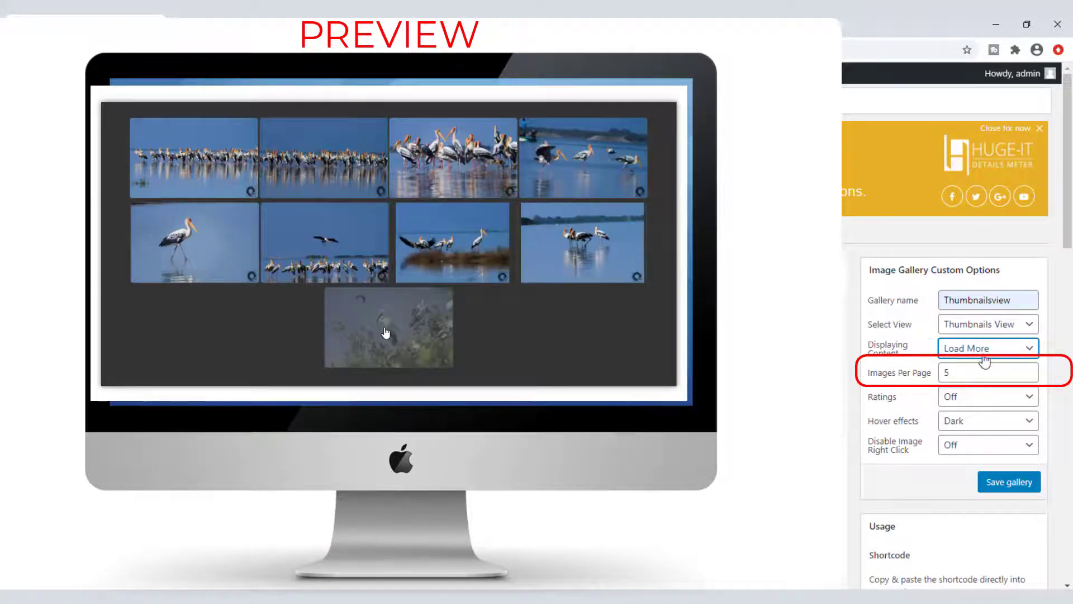
click(985, 354)
click(977, 390)
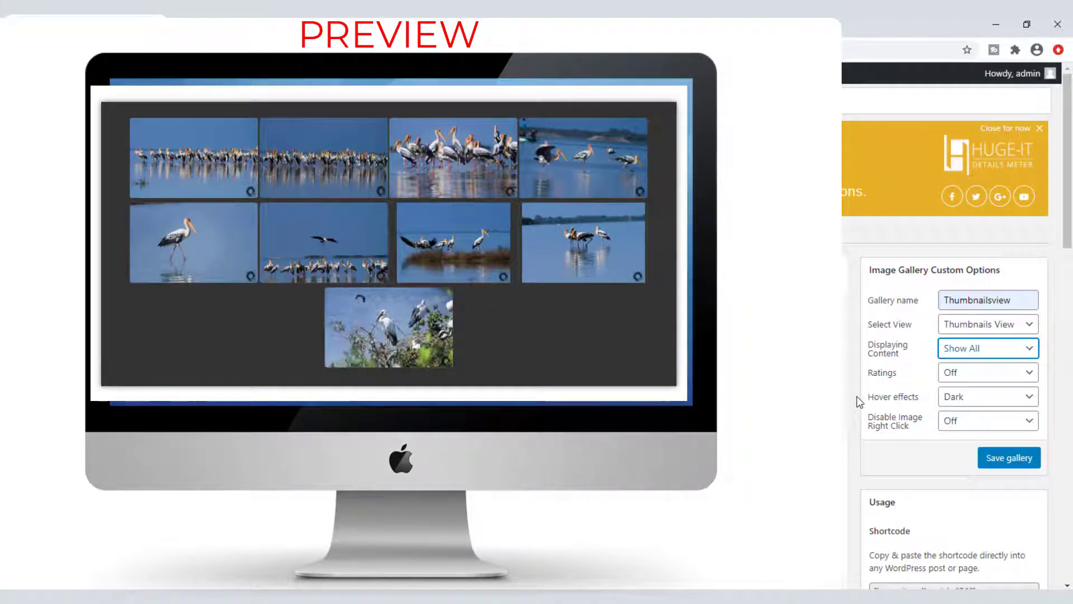
click(1011, 375)
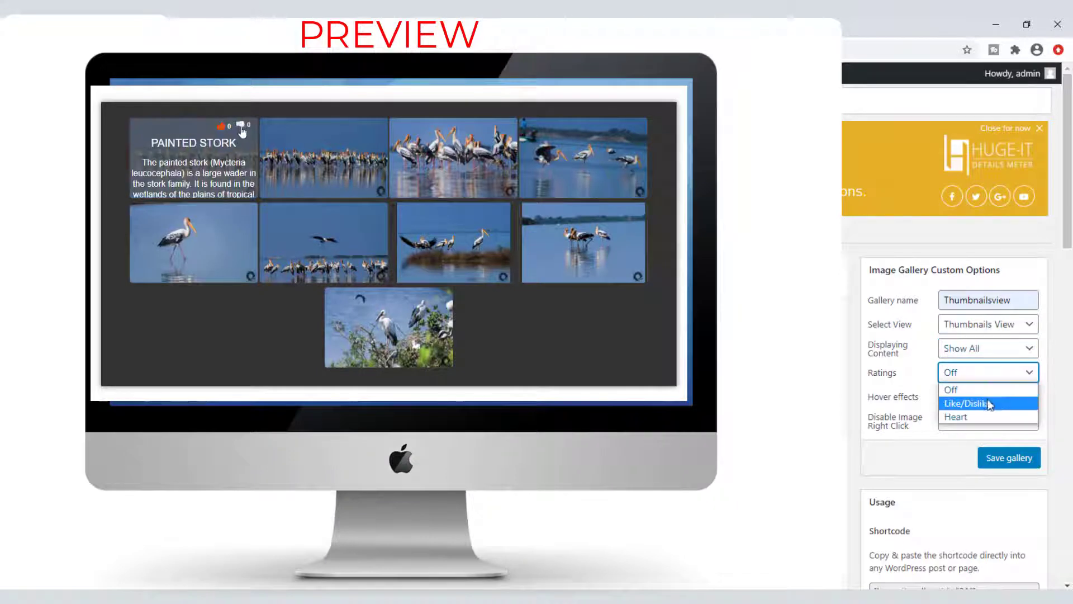
click(990, 404)
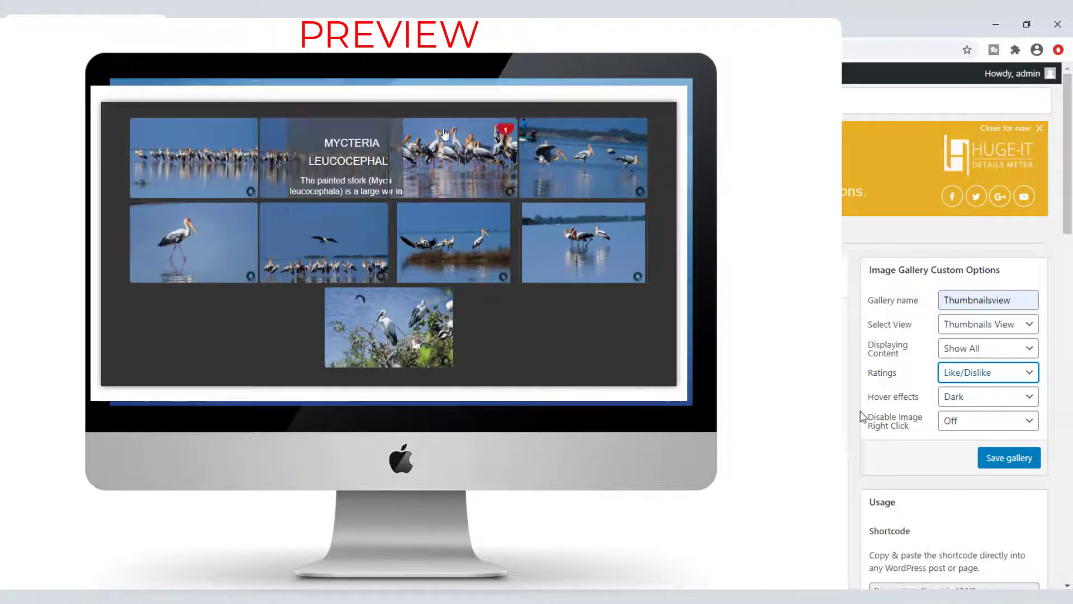
click(984, 375)
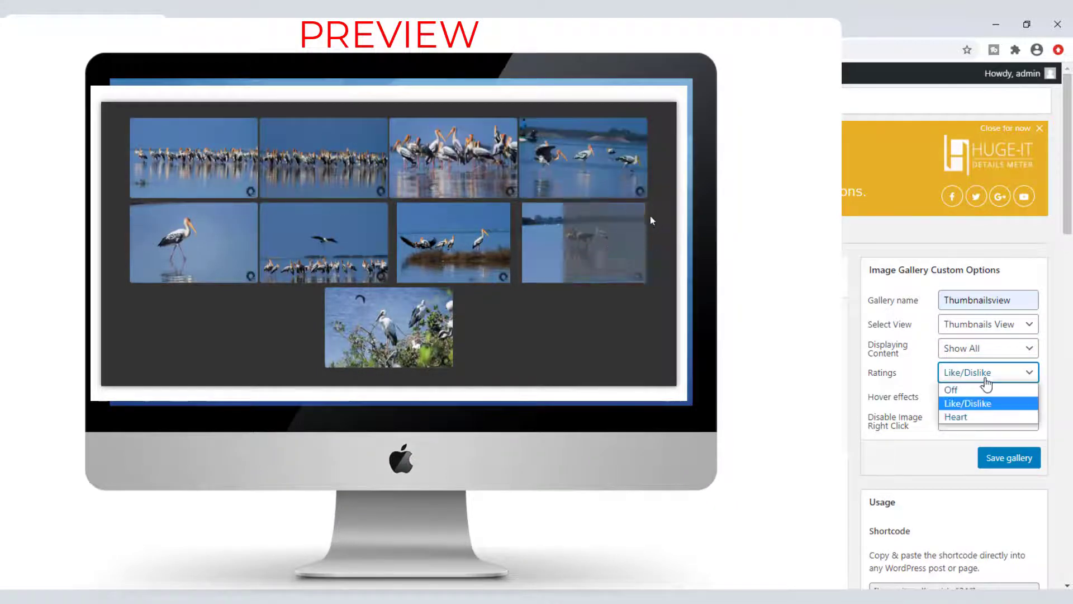
click(972, 418)
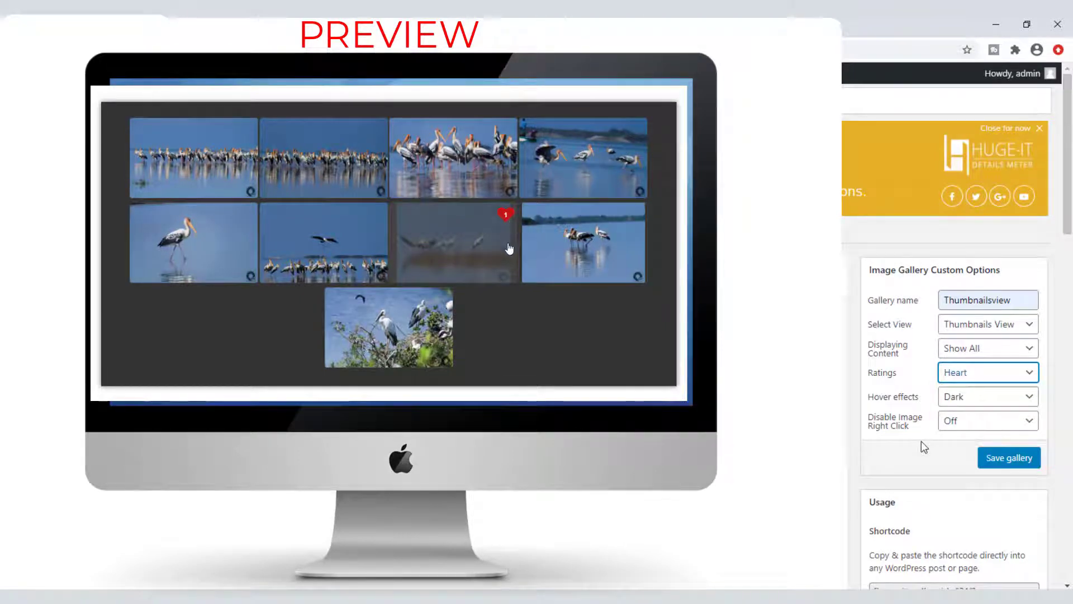
Step: Try the Dark, Blur, Scale and Content on bottom hover effects, ending on Elastic
click(956, 401)
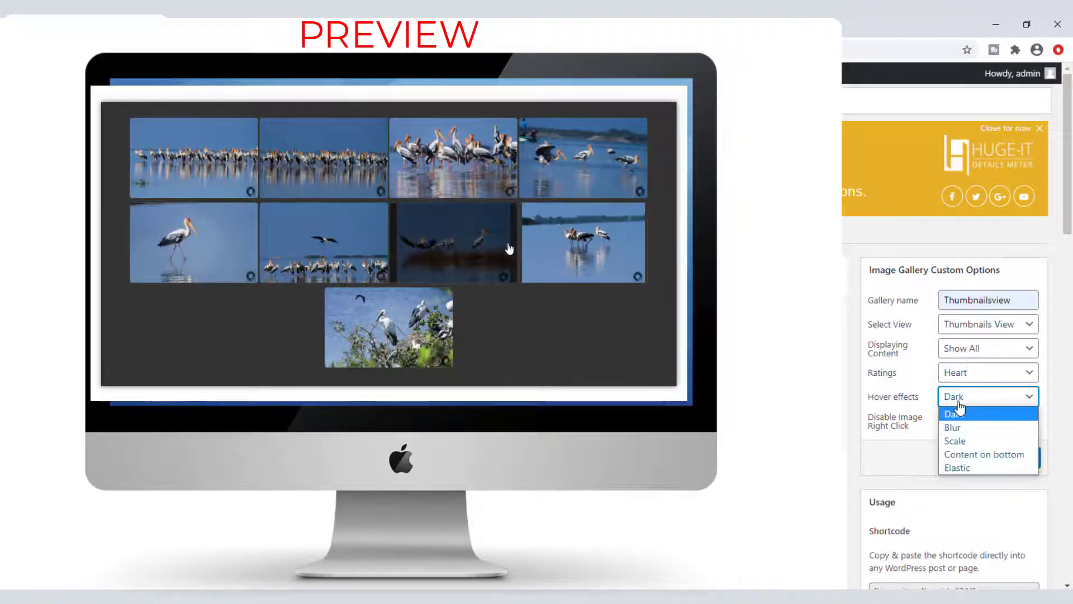
click(963, 417)
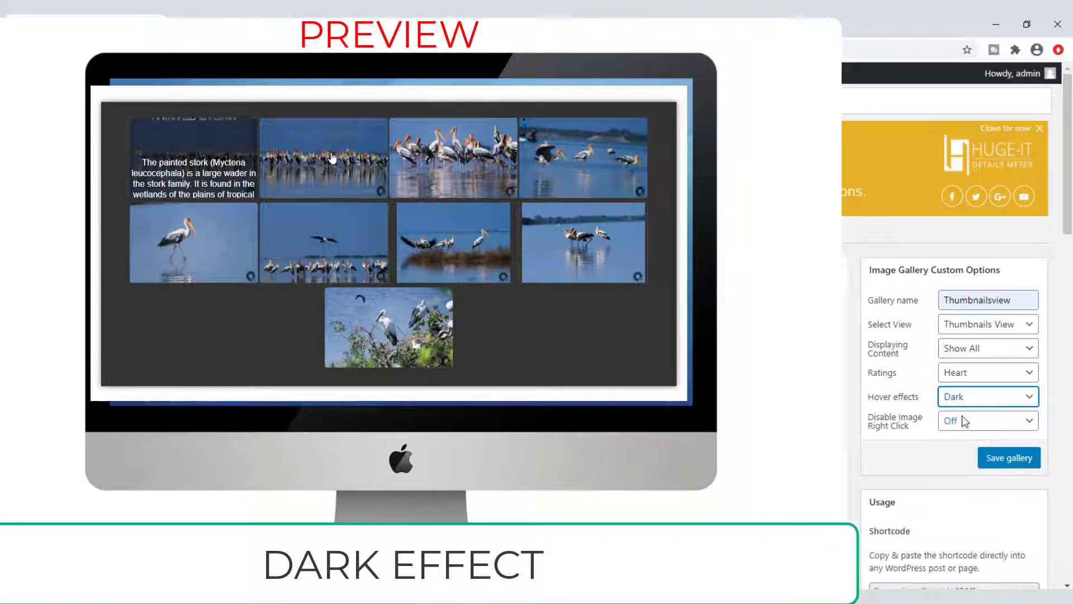
click(970, 407)
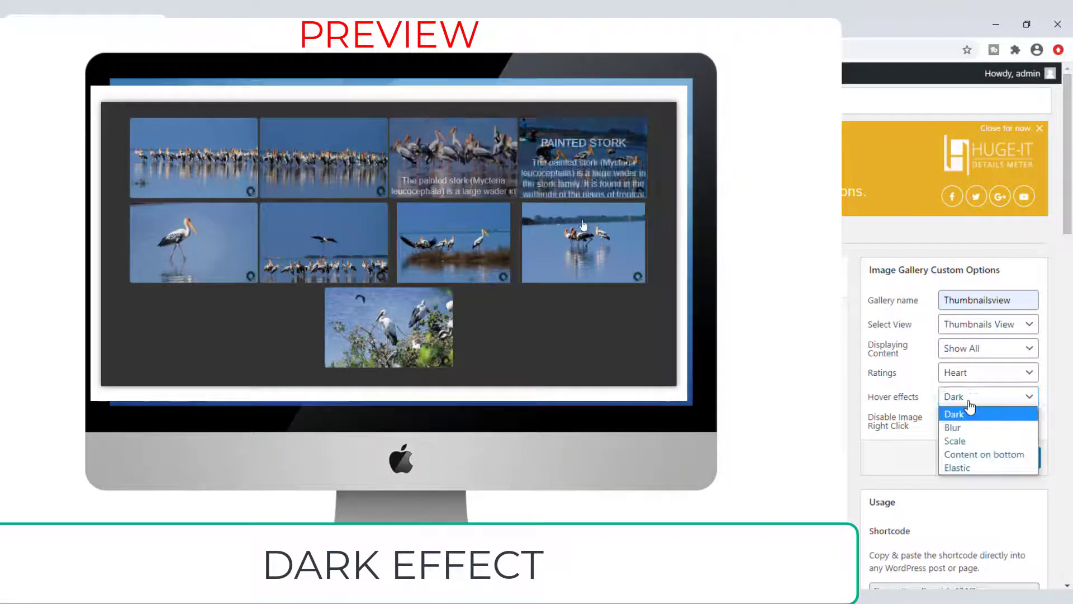
click(960, 426)
scroll(939, 478, down, 1)
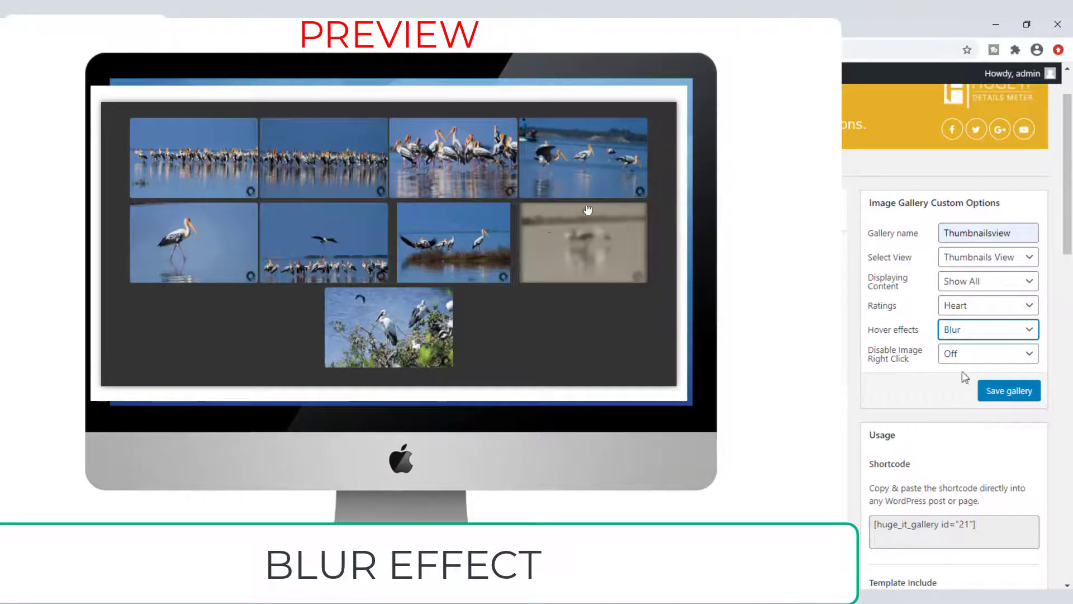
click(972, 336)
click(964, 372)
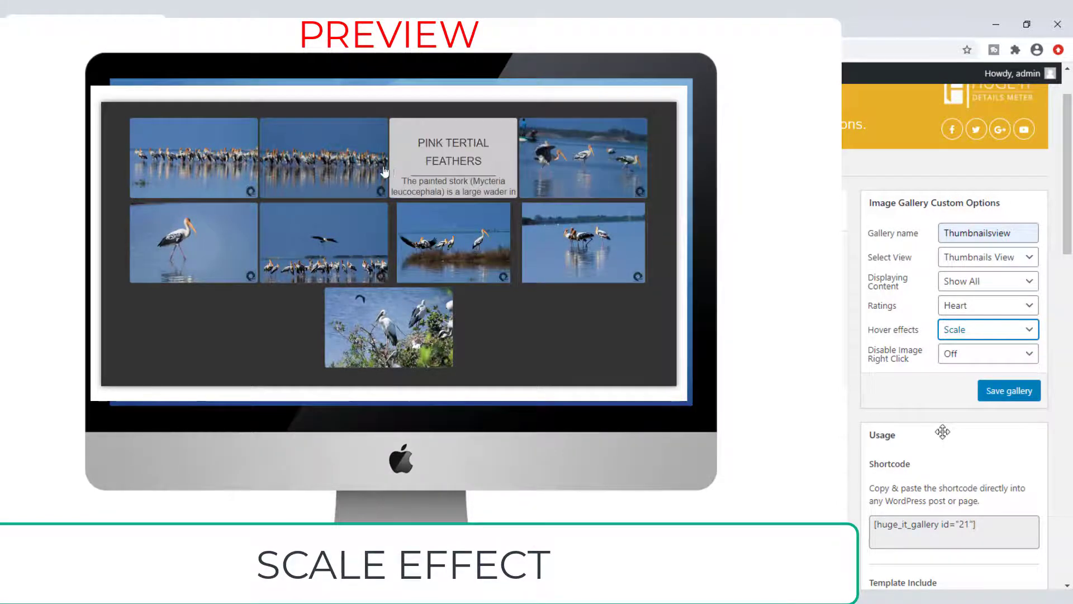
click(973, 330)
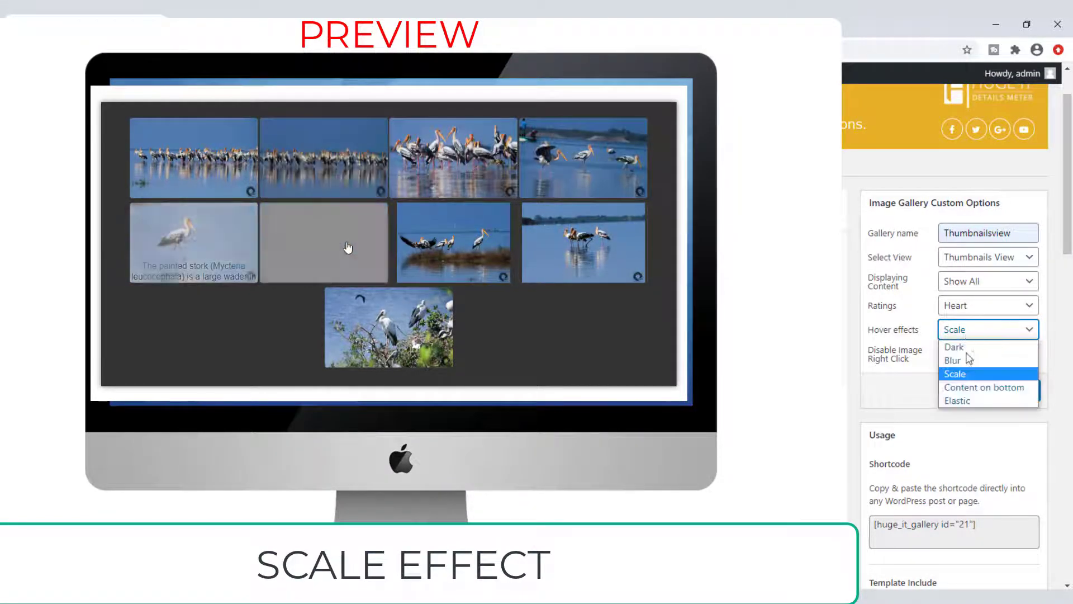
click(970, 387)
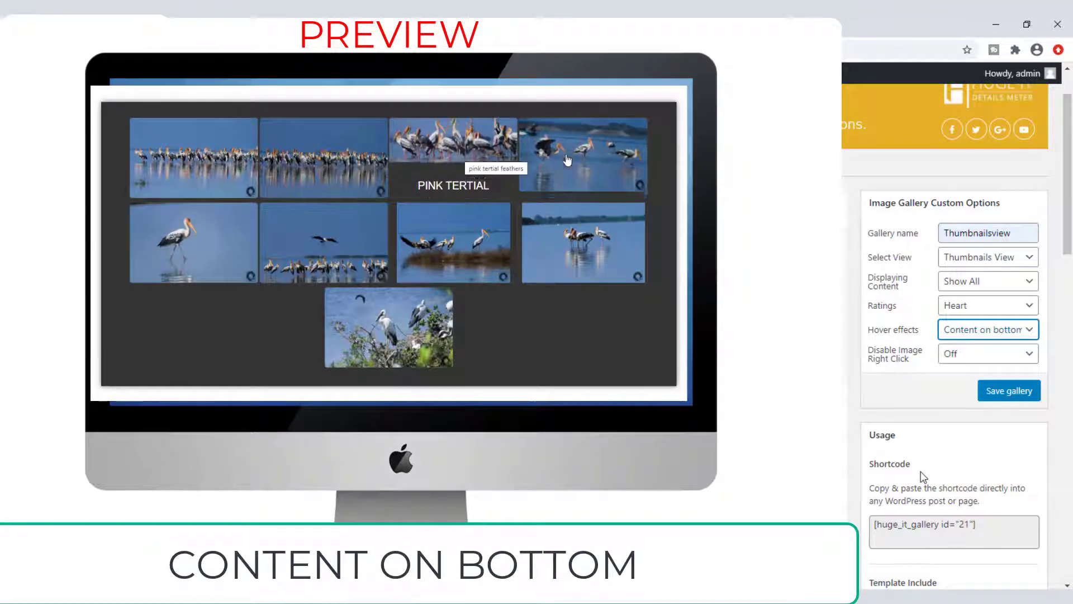
click(970, 329)
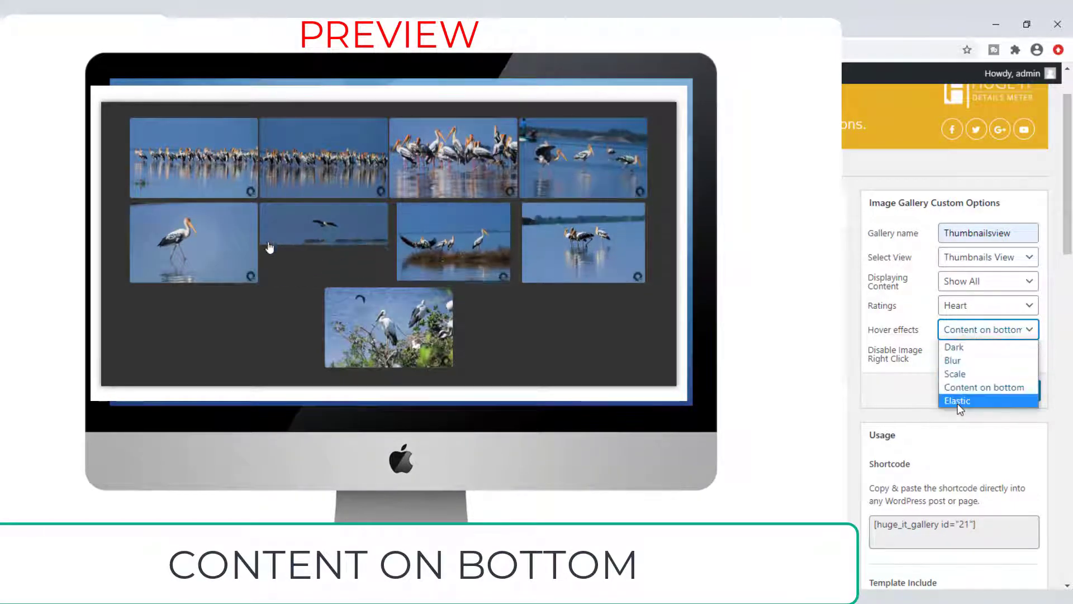
click(958, 401)
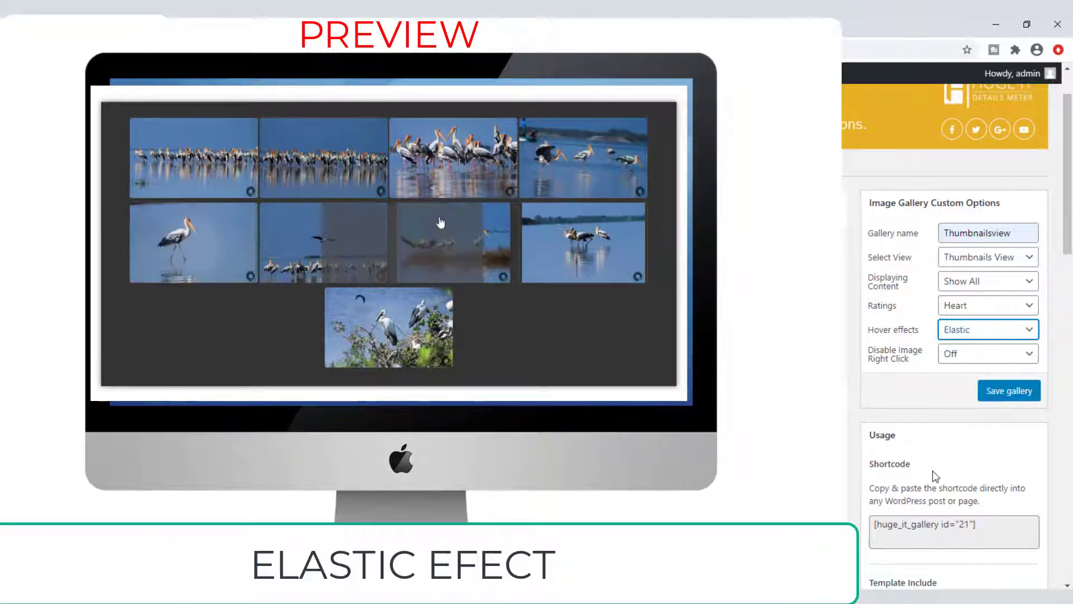
Step: Set Disable Image Right Click back to Off and save the gallery
click(959, 358)
click(962, 384)
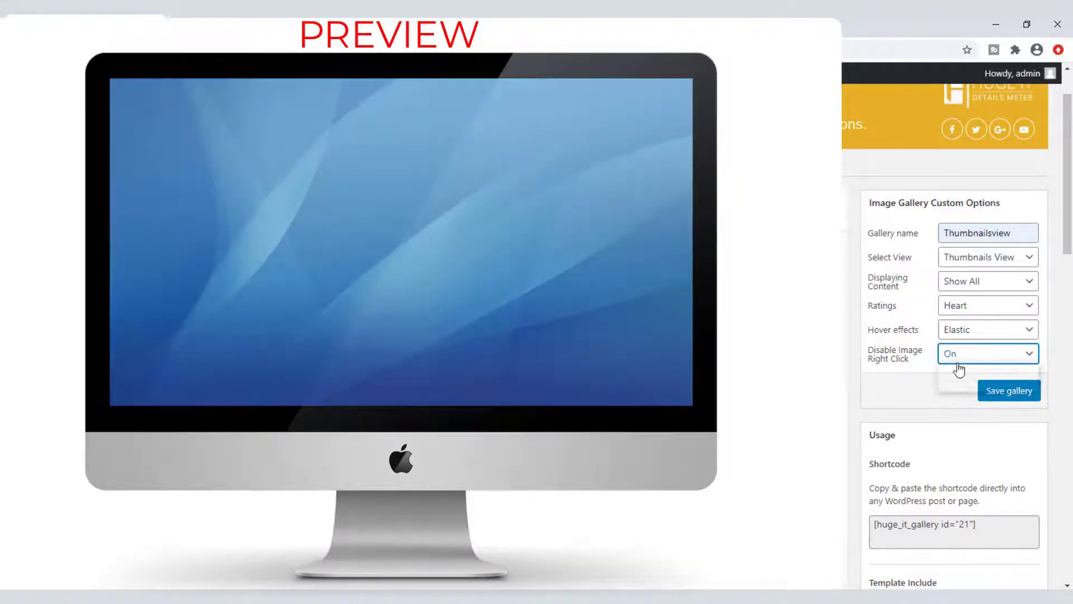
click(959, 361)
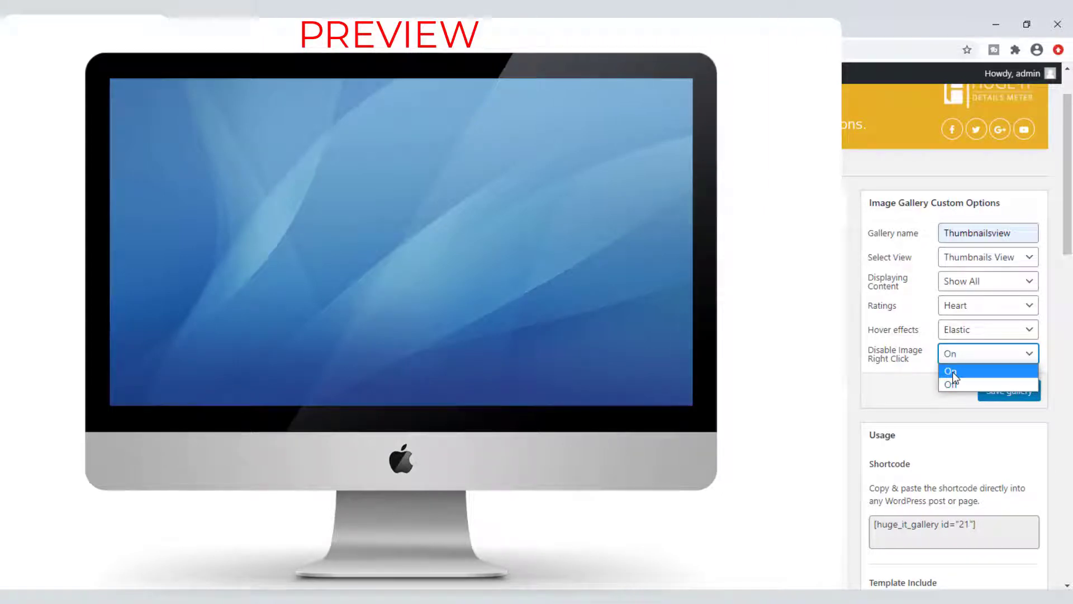
click(952, 385)
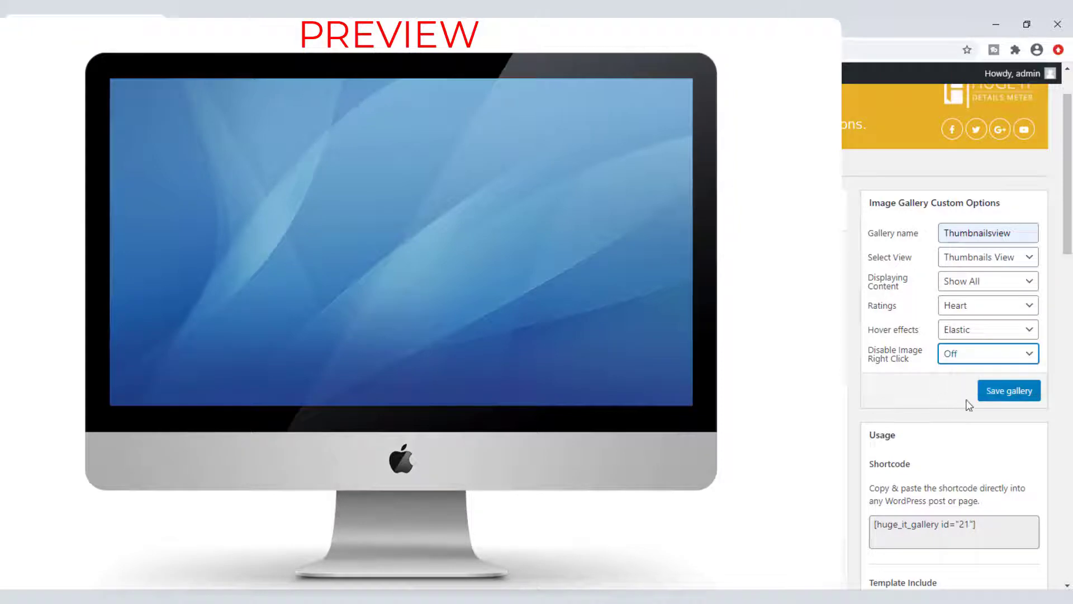
click(1000, 395)
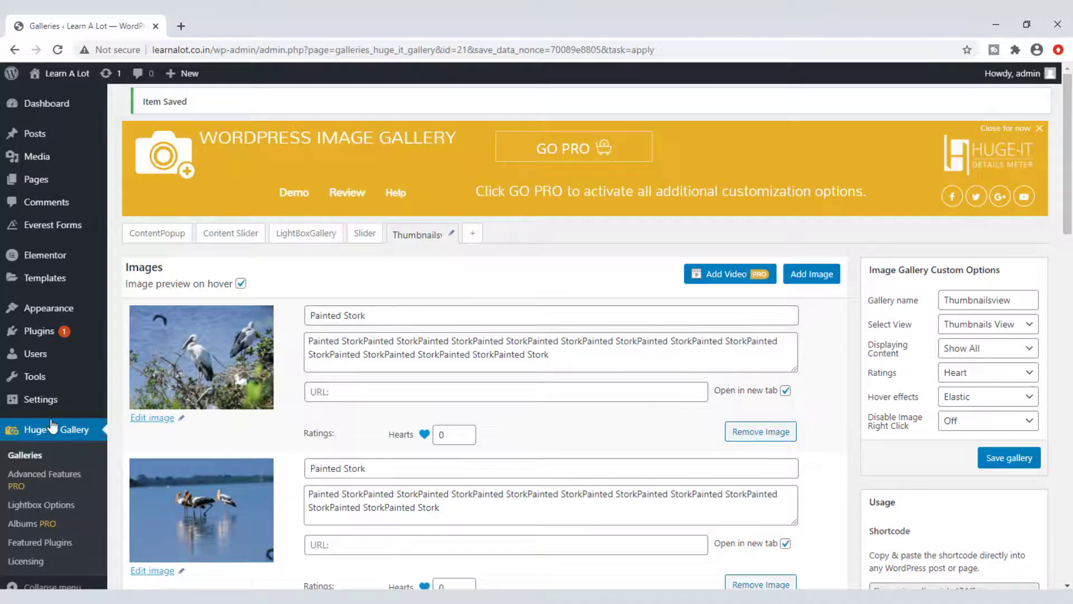
Step: Start a new gallery and insert the nine stork photos
click(55, 429)
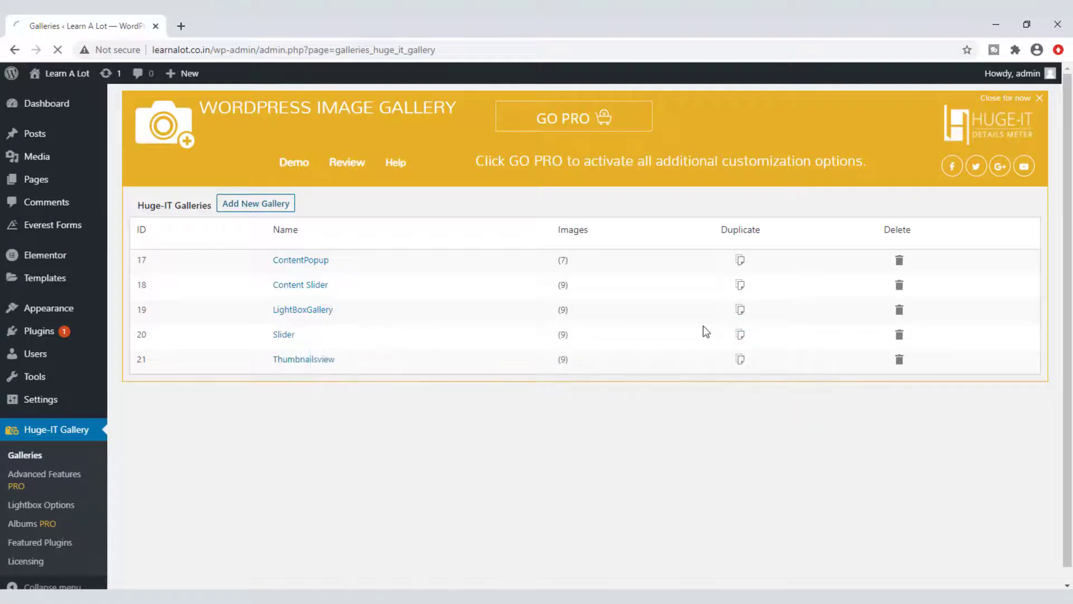
click(811, 244)
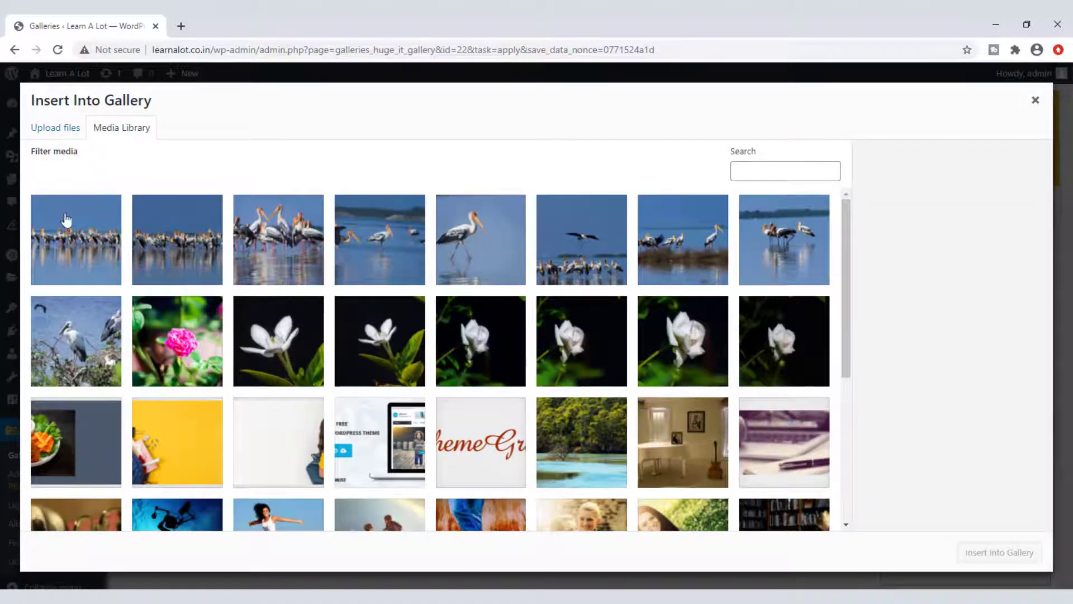
click(70, 235)
shift+click(77, 341)
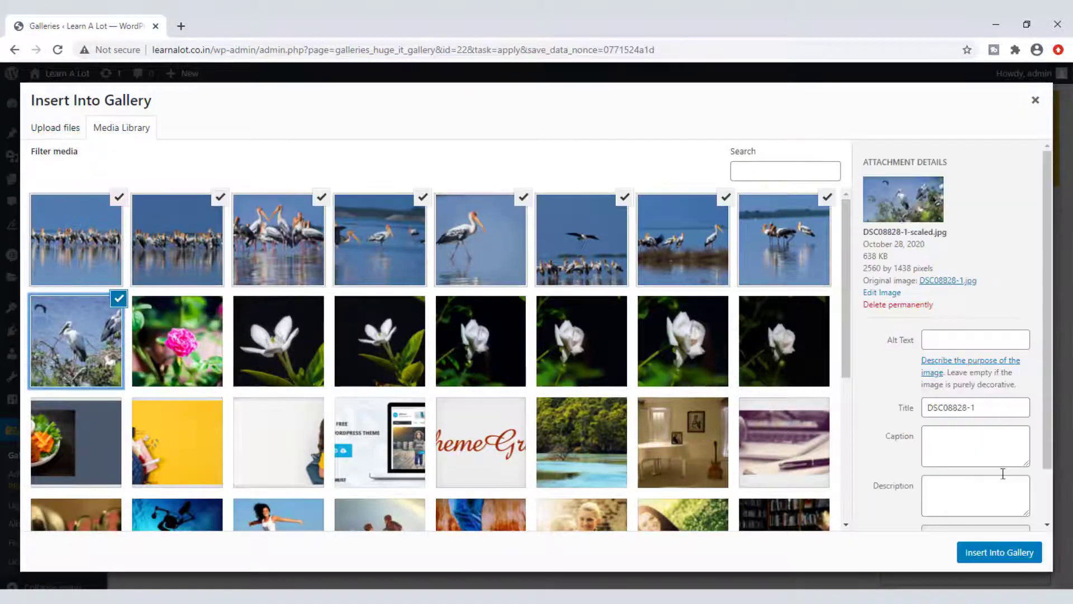
click(1000, 552)
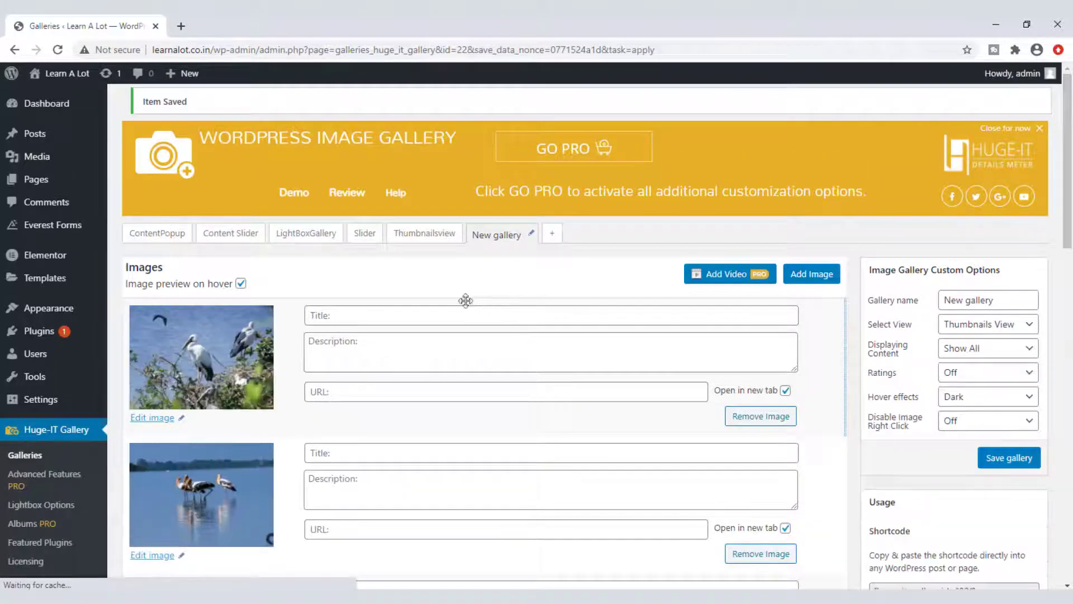
Step: Paste Painted Stork into the first two images' titles and descriptions
click(354, 315)
text(Painted Stork)
click(336, 351)
text(Painted Stork)
key(ctrl+v)
key(ctrl+v)
key(ctrl+v)
key(ctrl+v)
key(ctrl+v)
key(ctrl+v)
key(ctrl+v)
key(ctrl+v)
key(ctrl+v)
key(ctrl+v)
key(ctrl+v)
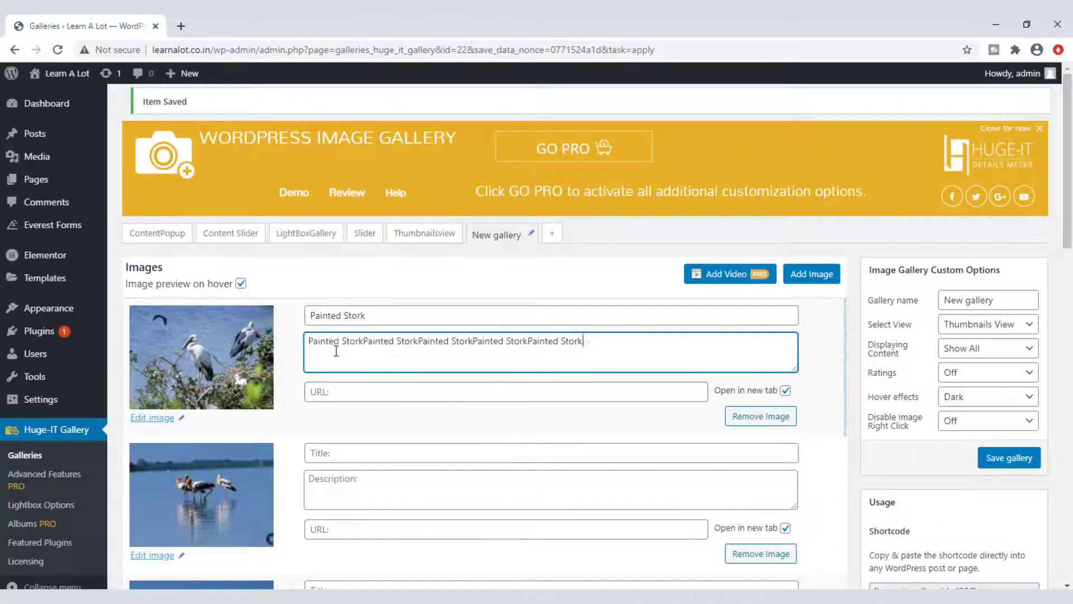
click(336, 389)
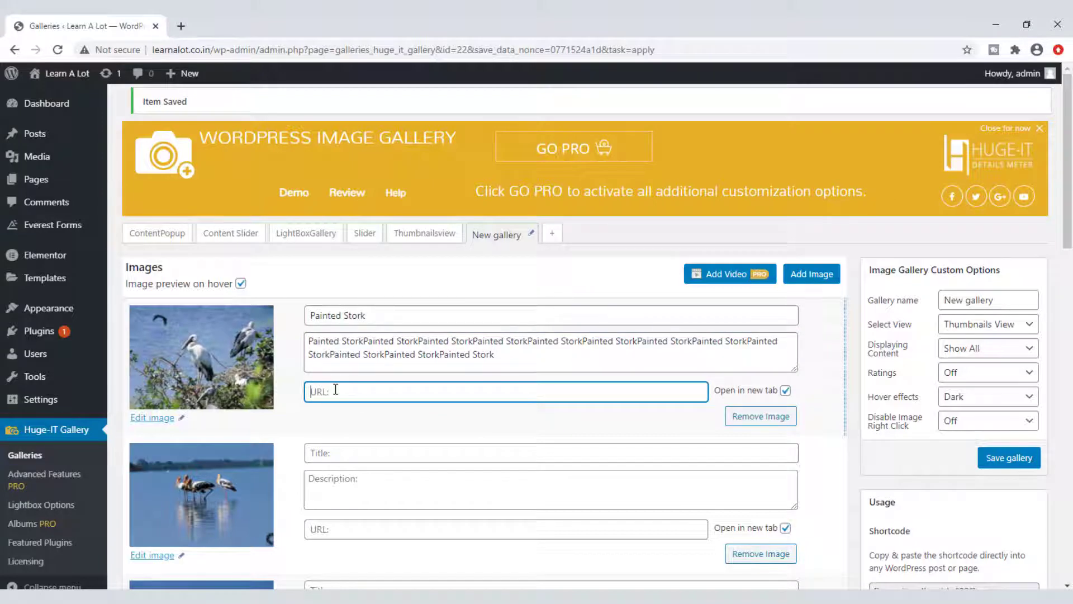
click(355, 454)
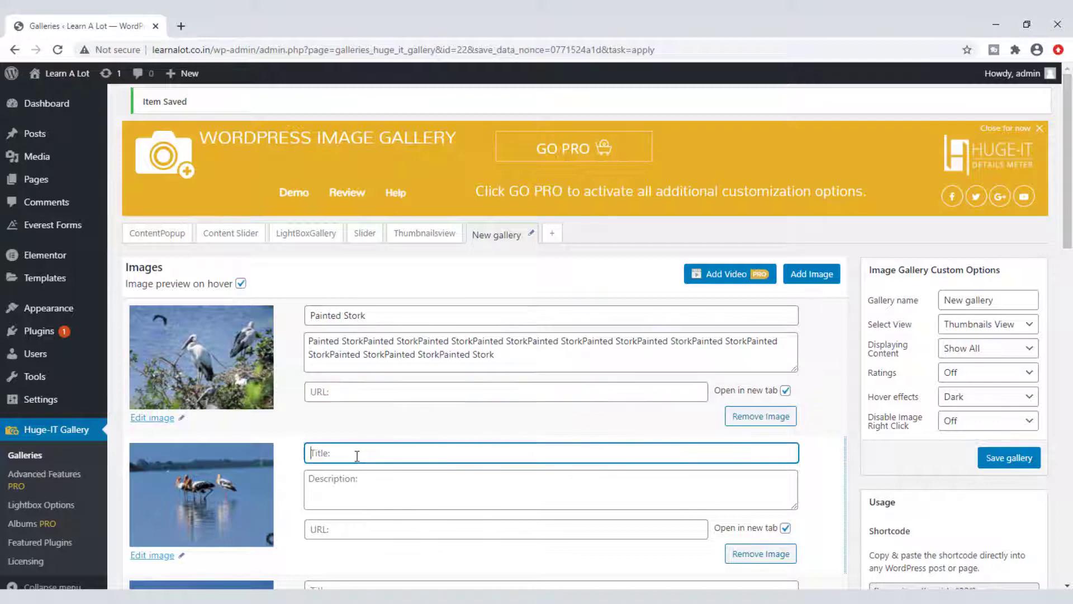
text(Painted Stork)
click(344, 481)
key(ctrl+v)
key(ctrl+v)
key(ctrl+v)
key(ctrl+v)
key(ctrl+v)
key(ctrl+v)
key(ctrl+v)
key(ctrl+v)
key(ctrl+v)
key(ctrl+v)
key(ctrl+v)
key(ctrl+v)
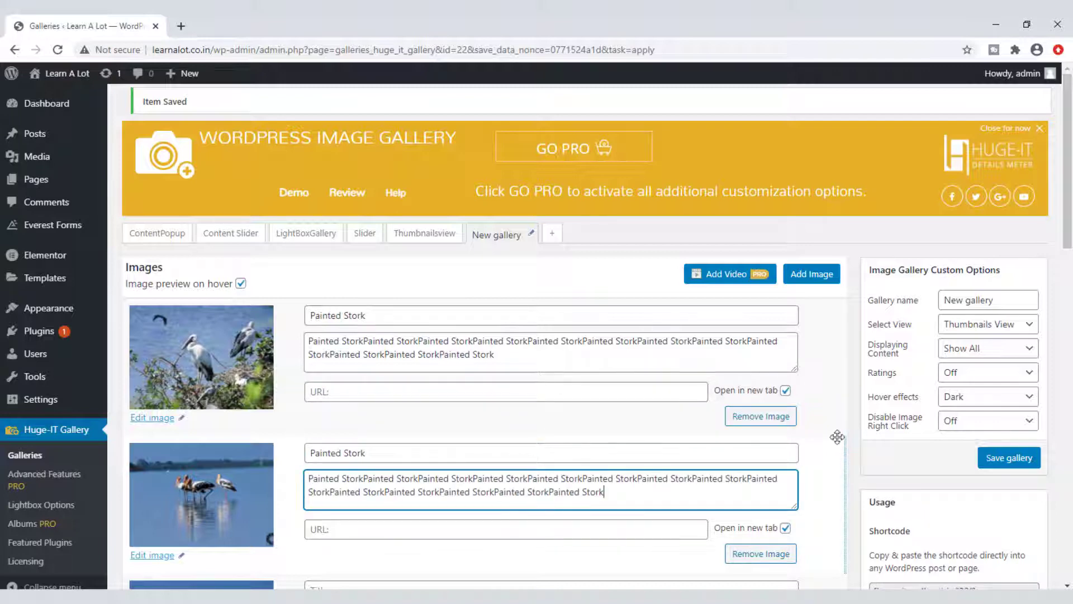
Step: Rename the gallery to Justified
drag(1008, 300, 878, 310)
text(Ju)
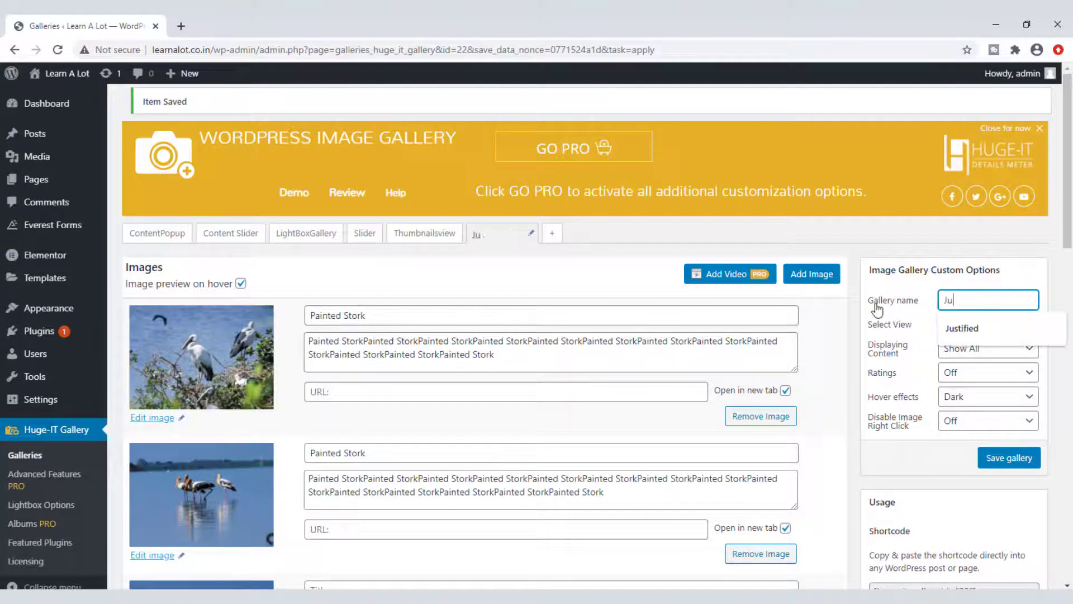
text(stified)
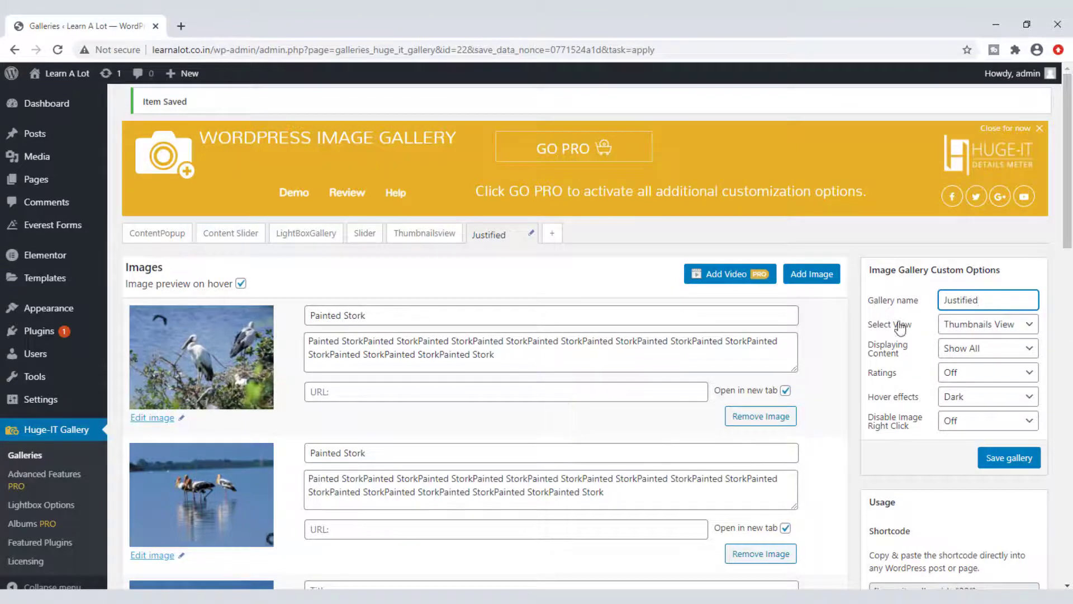
click(985, 329)
Step: Switch to Justified view, try pagination at 3 images per page, then Load More
click(974, 408)
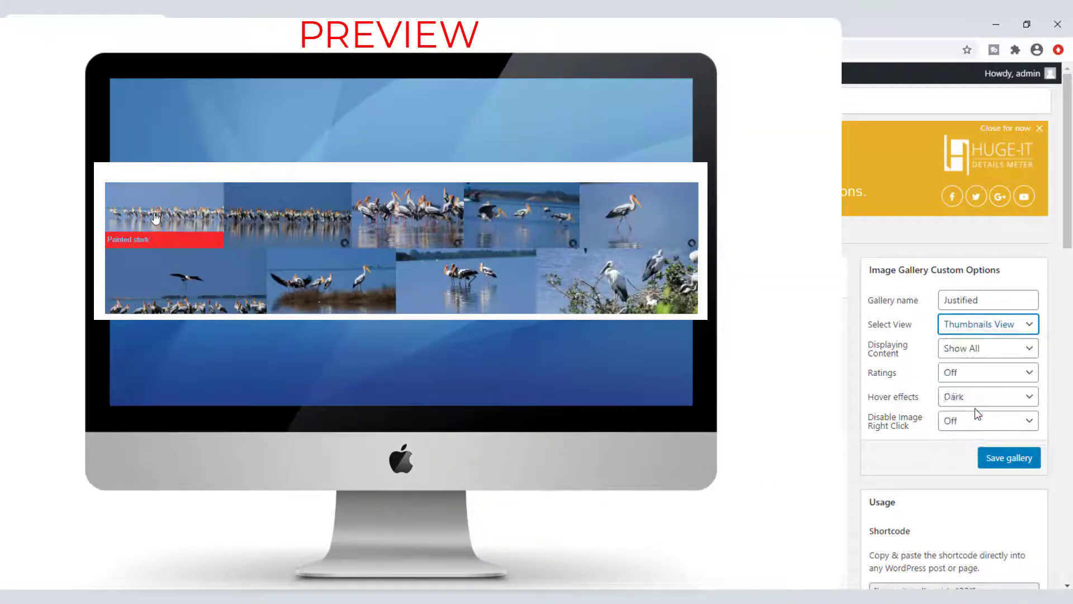
click(989, 357)
click(988, 364)
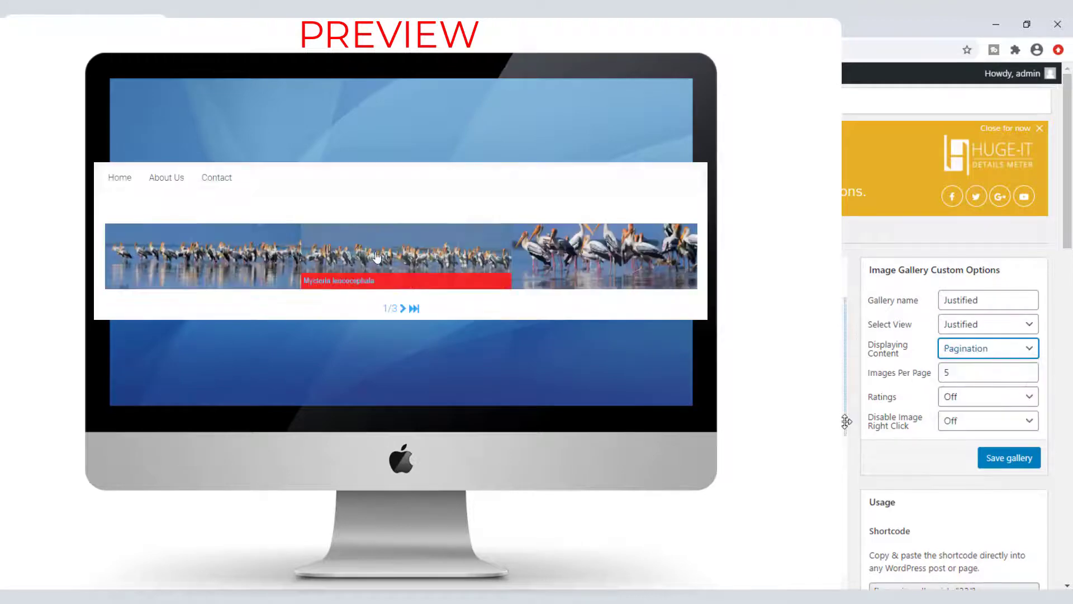
click(972, 370)
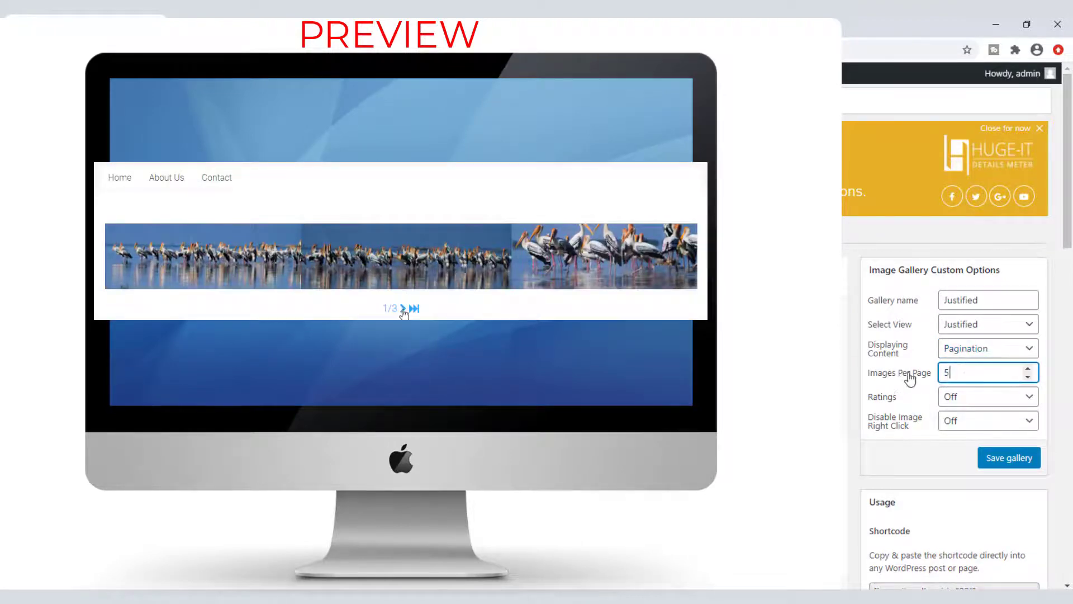
key(BackSpace)
text(3)
click(957, 357)
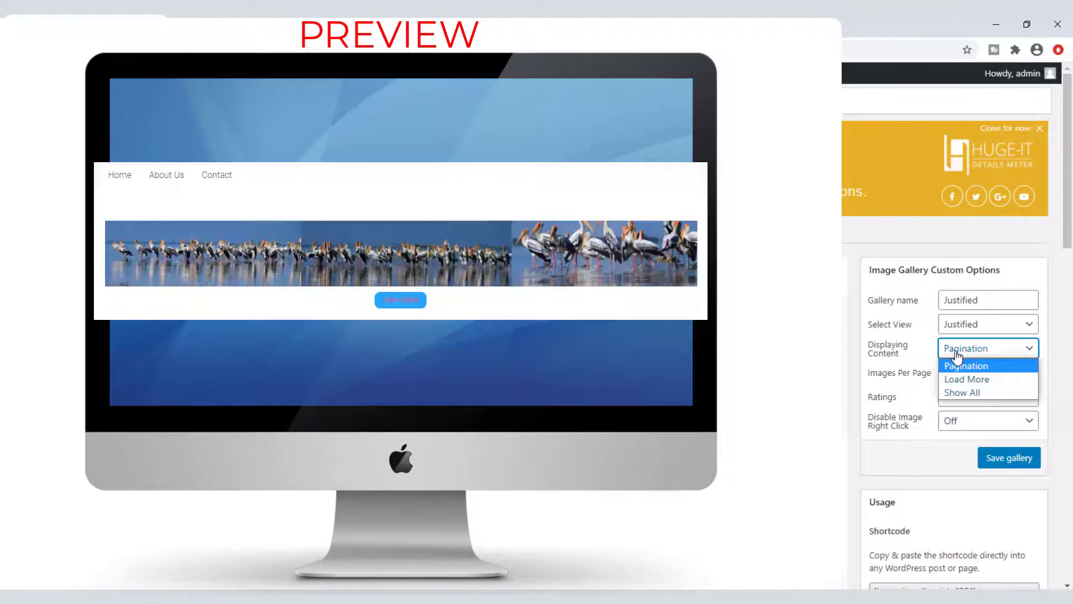
click(957, 376)
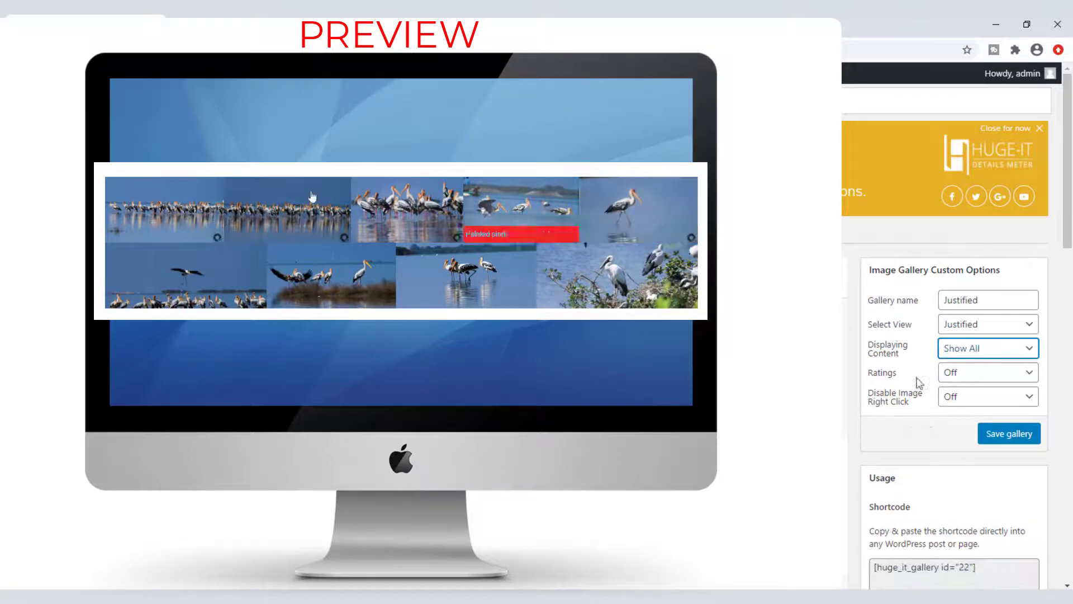
Step: Set image ratings to Heart and keep image right-click allowed
click(951, 378)
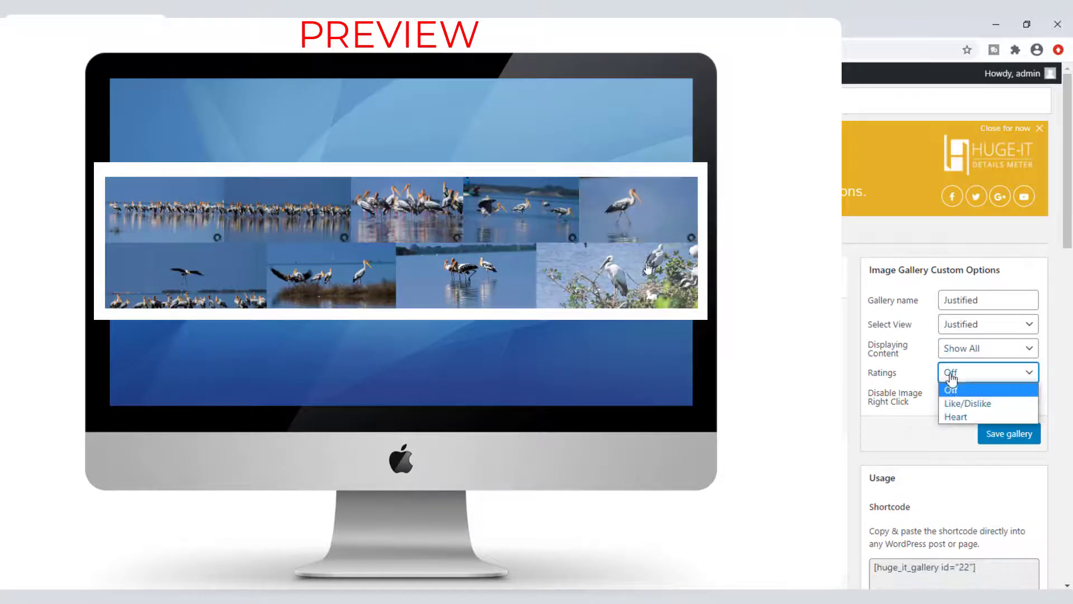
click(948, 403)
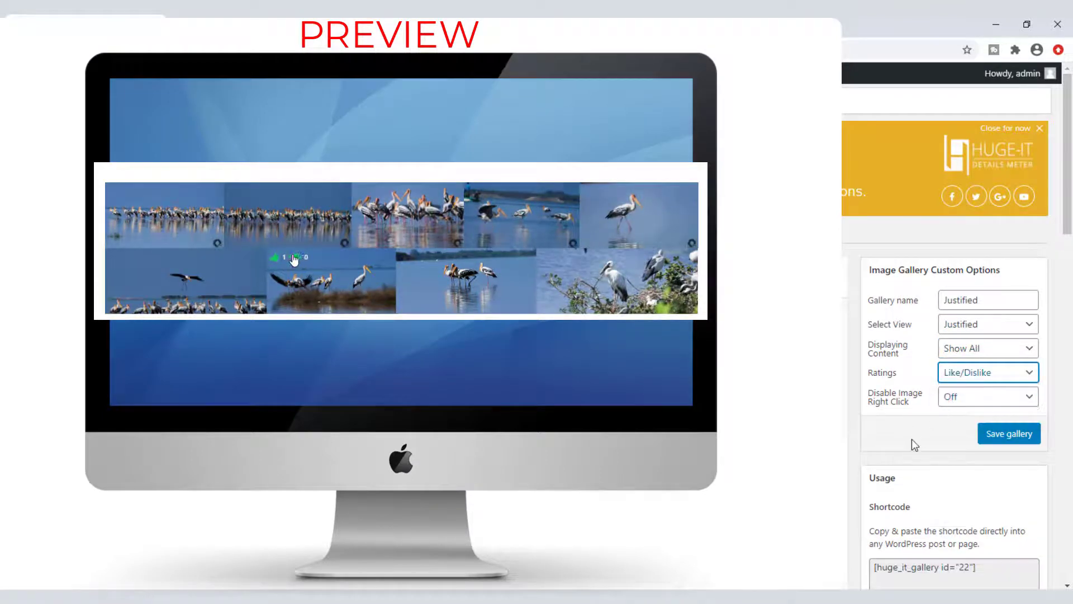
click(967, 374)
click(956, 417)
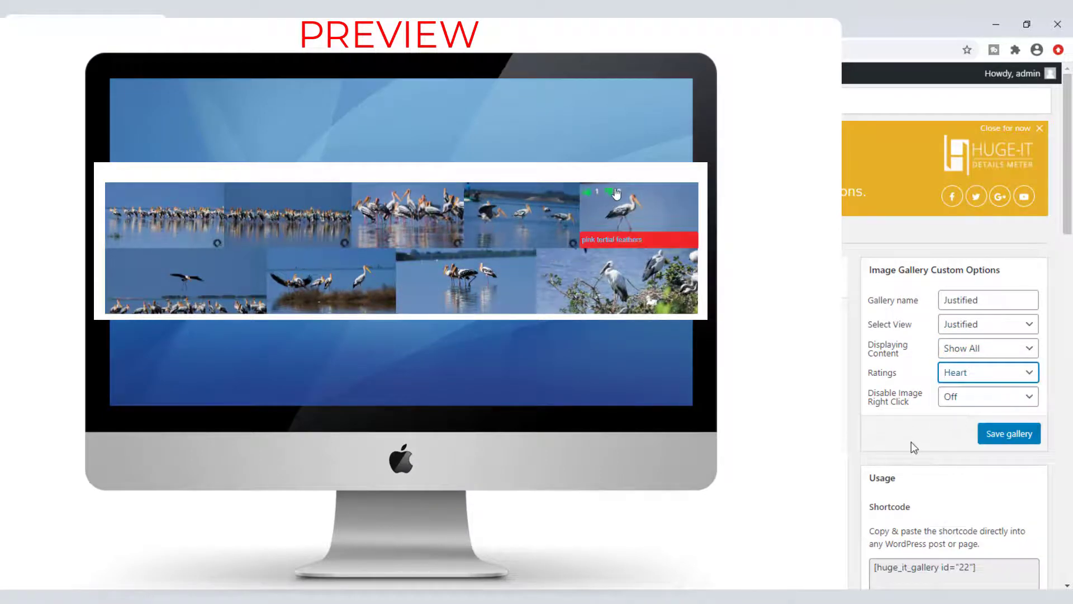
click(955, 406)
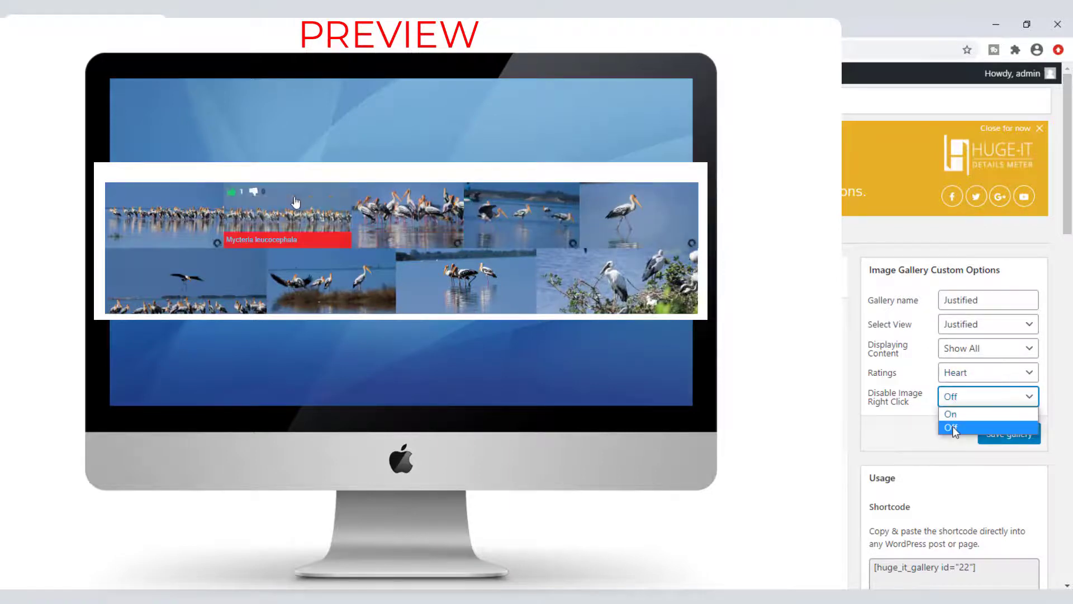
click(952, 426)
click(957, 400)
click(962, 416)
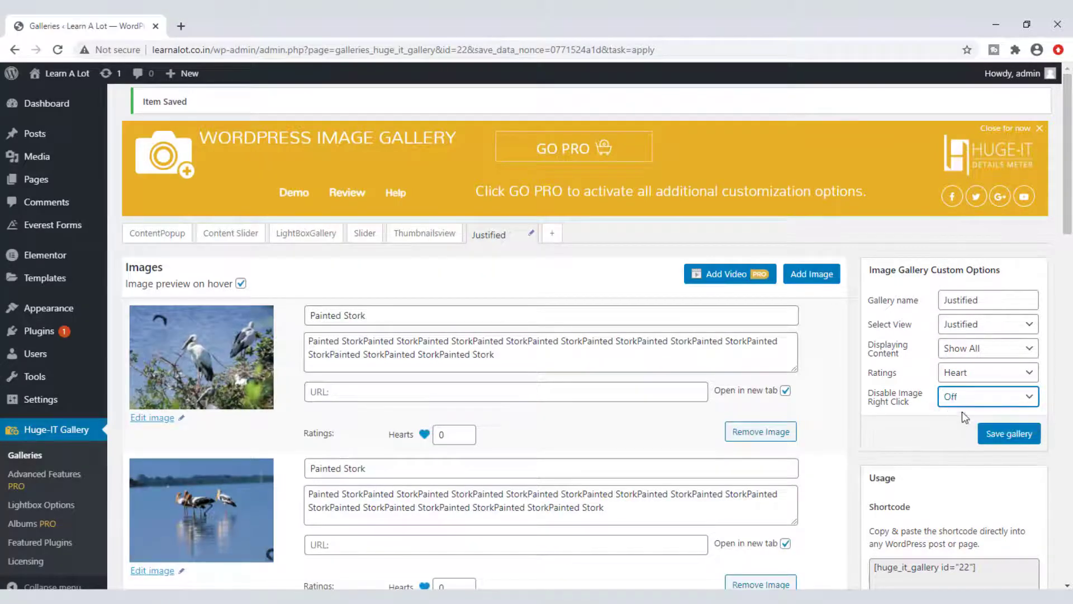
Step: Save the Justified gallery and start a new gallery with the nine stork photos
click(999, 436)
click(24, 454)
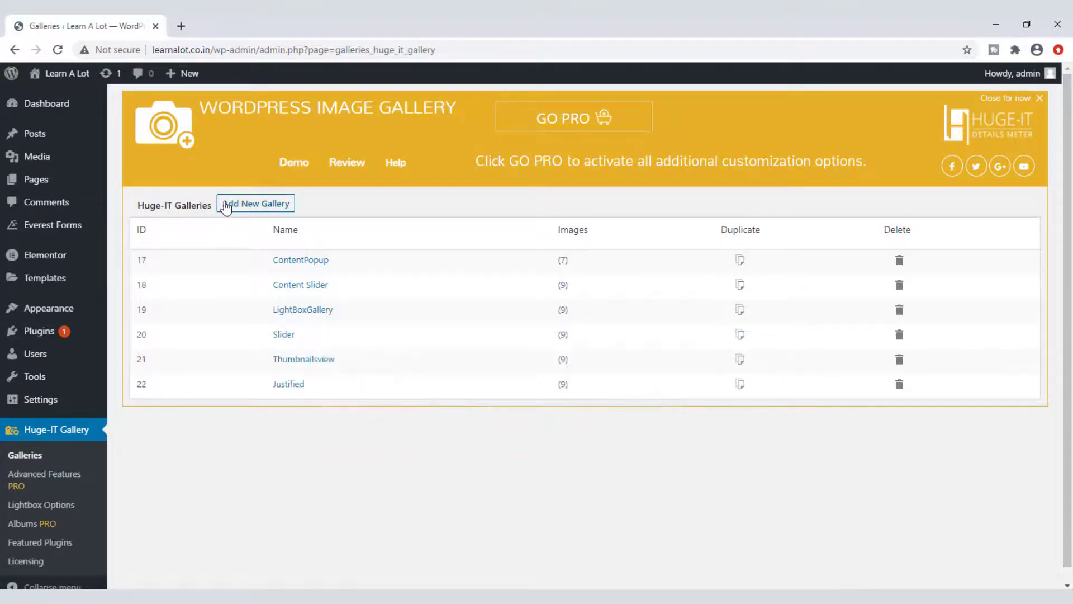
click(226, 205)
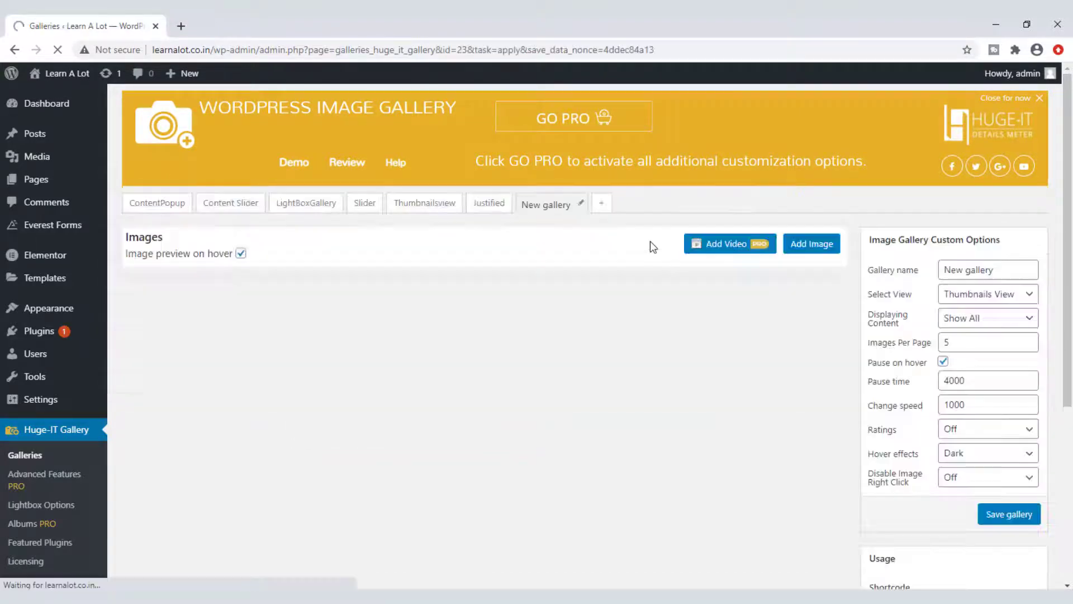
click(809, 246)
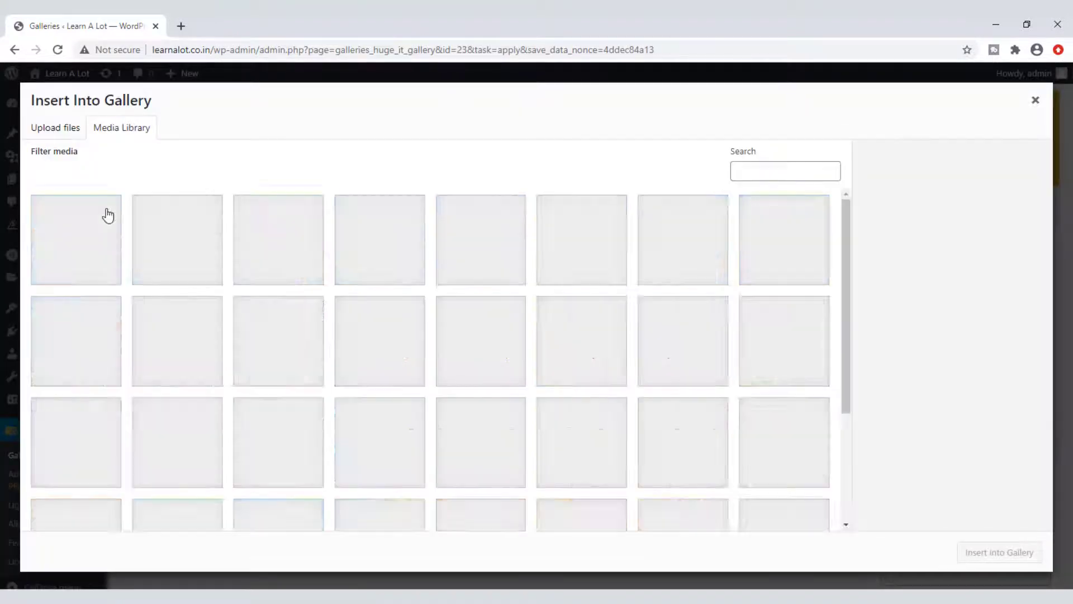
click(73, 242)
shift+click(84, 344)
click(1013, 561)
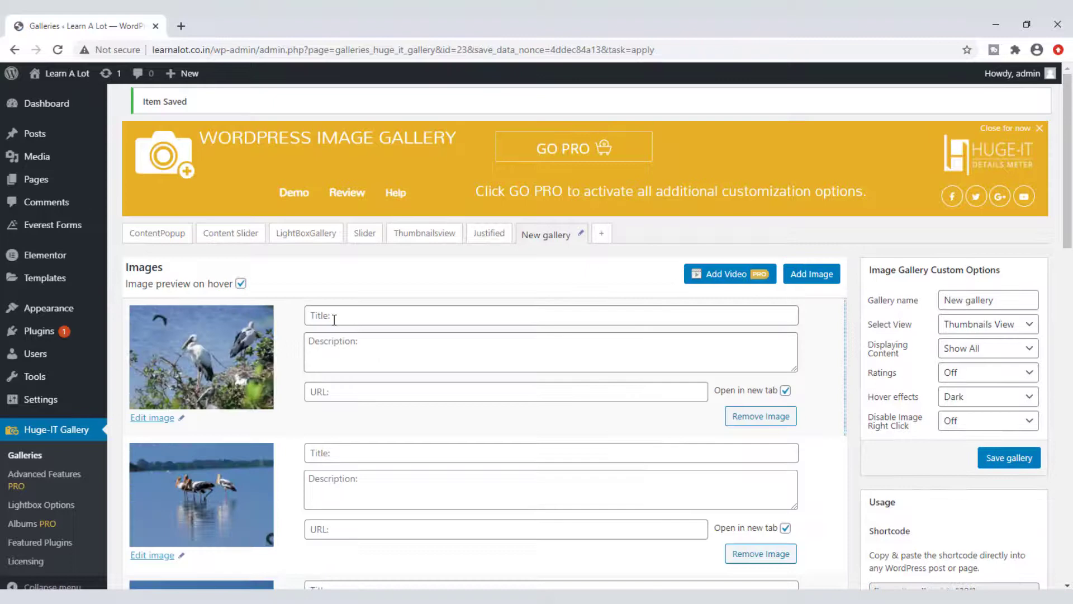
Step: Fill the first two images' titles and descriptions with Painted Stork and begin naming it BlogStyle
click(334, 317)
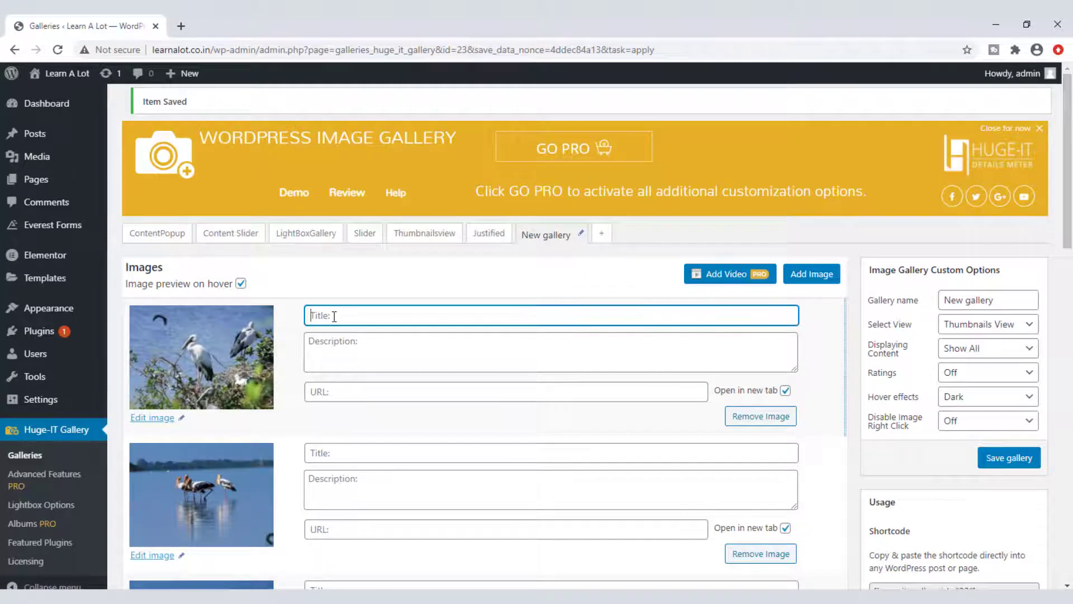
click(335, 347)
key(ctrl+v)
key(ctrl+v)
key(ctrl+v)
key(ctrl+v)
key(ctrl+v)
key(ctrl+v)
key(ctrl+v)
key(ctrl+v)
key(ctrl+v)
key(ctrl+v)
key(ctrl+v)
key(ctrl+v)
key(ctrl+v)
key(ctrl+v)
key(ctrl+v)
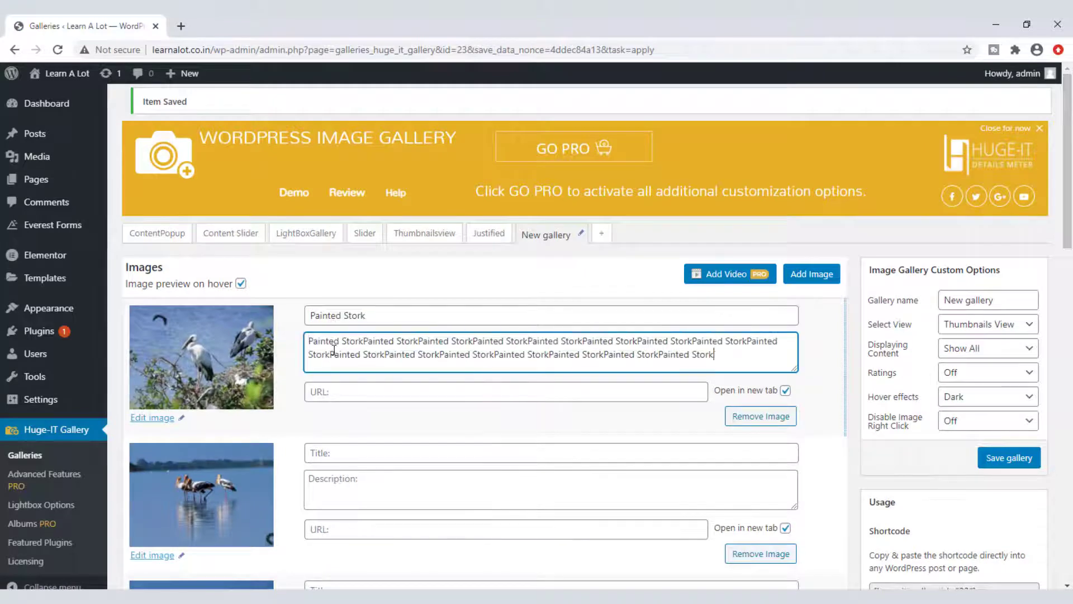
click(328, 395)
click(316, 456)
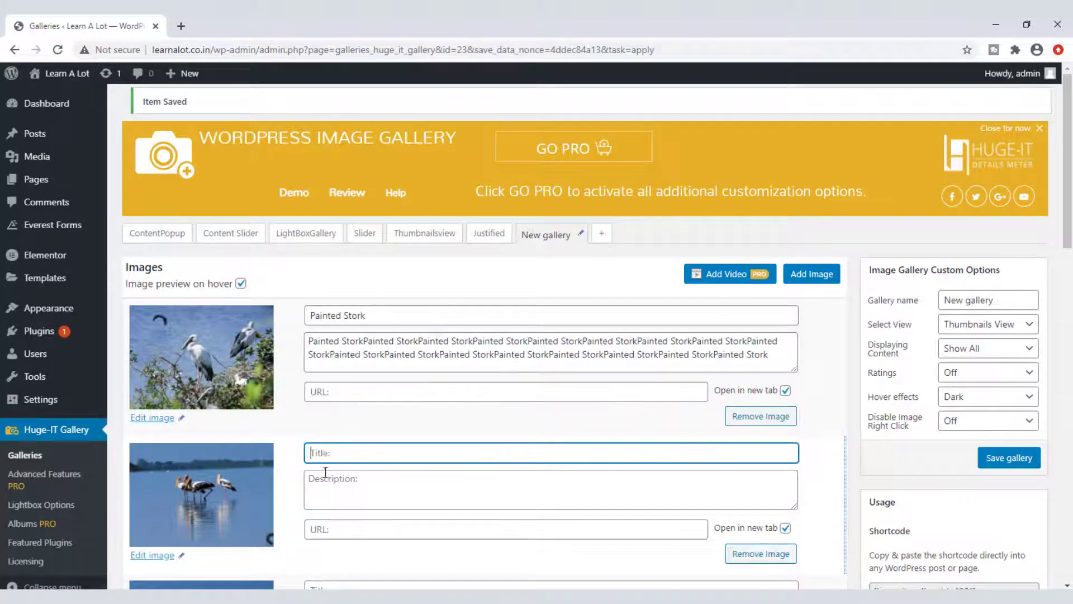
text(Painted Stork)
click(325, 485)
key(ctrl+v)
key(ctrl+v)
key(ctrl+v)
key(ctrl+v)
key(ctrl+v)
key(ctrl+v)
key(ctrl+v)
key(ctrl+v)
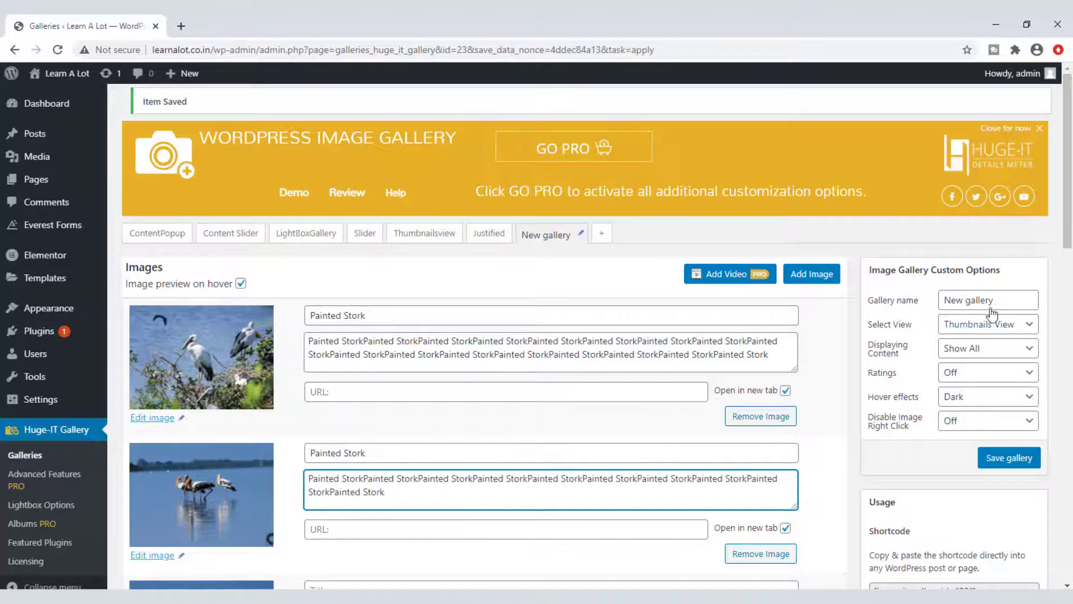
drag(999, 300, 889, 302)
text(Blo)
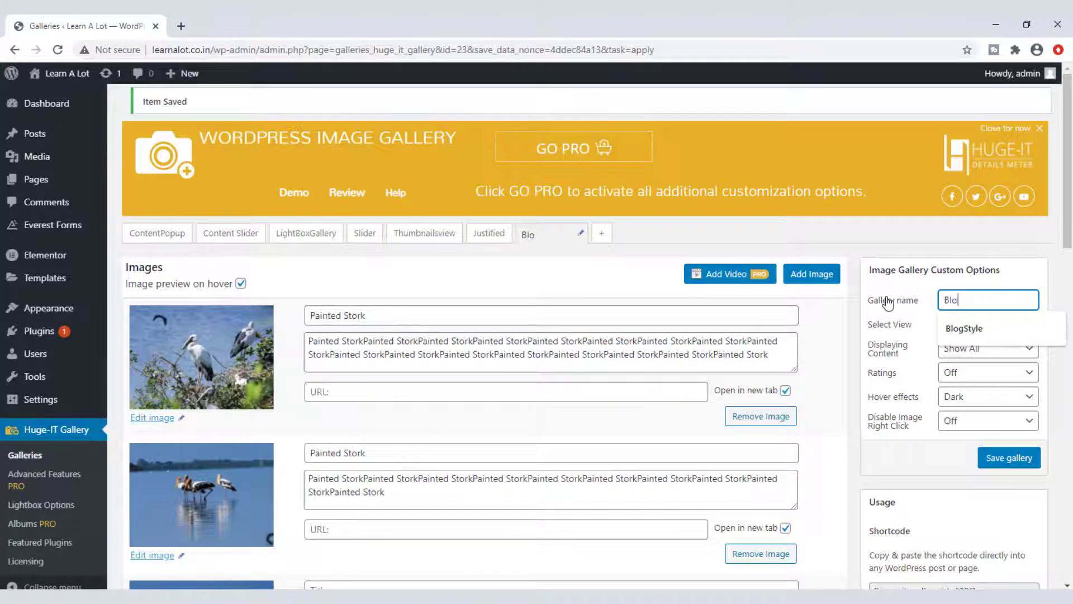
text(gSty;le)
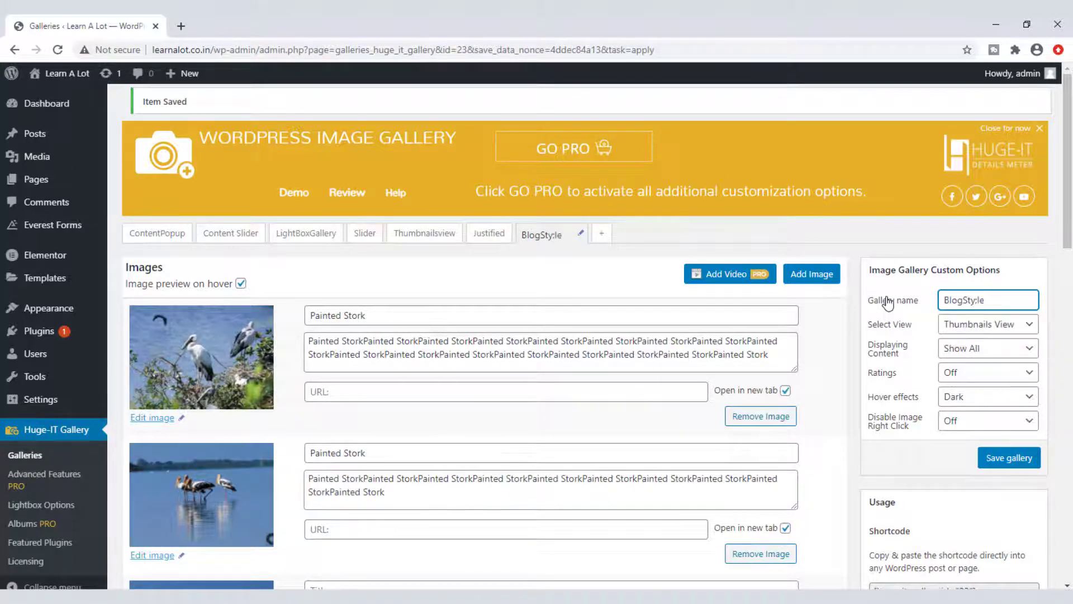
Step: Rename the gallery to BlogStyle and switch it to the Blog Style Gallery view
key(BackSpace)
key(BackSpace)
key(BackSpace)
text(le)
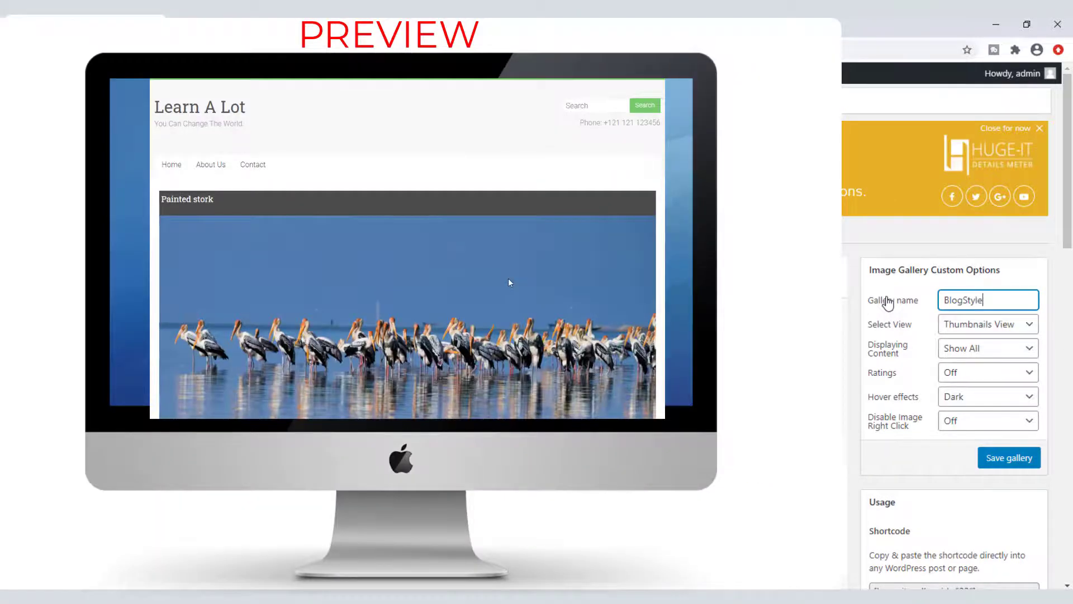
click(1029, 324)
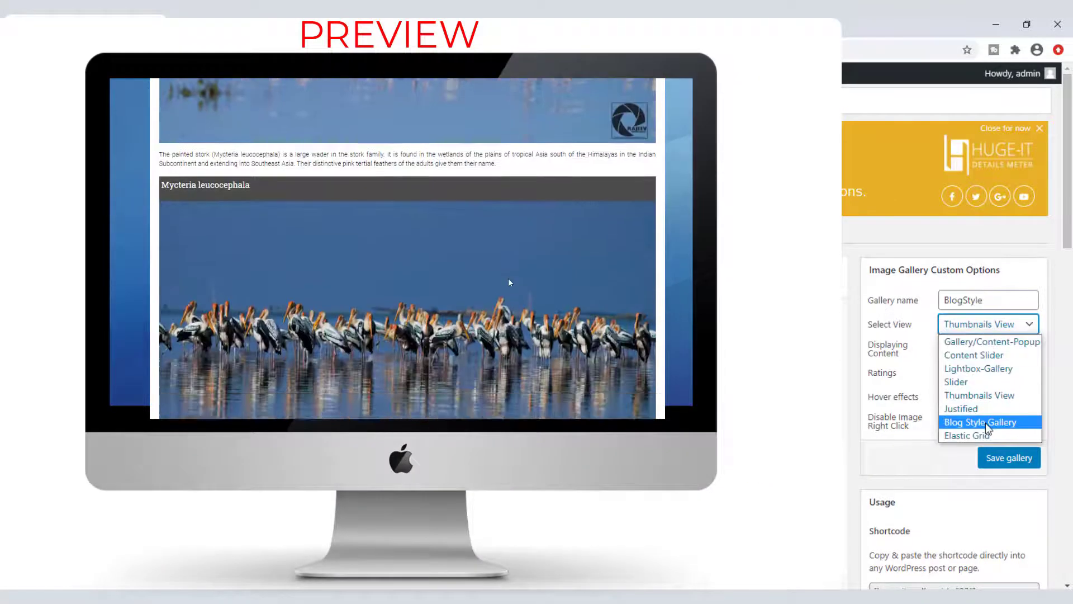
click(985, 422)
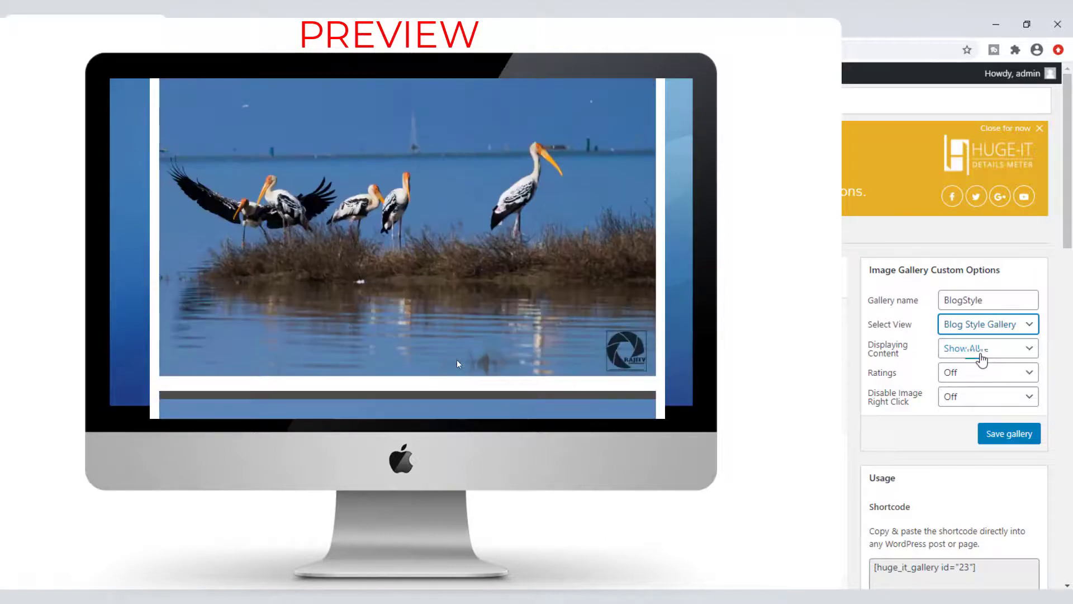
Step: Try Pagination with 3 images per page and Load More, then settle on Show All
click(981, 357)
click(982, 365)
click(971, 376)
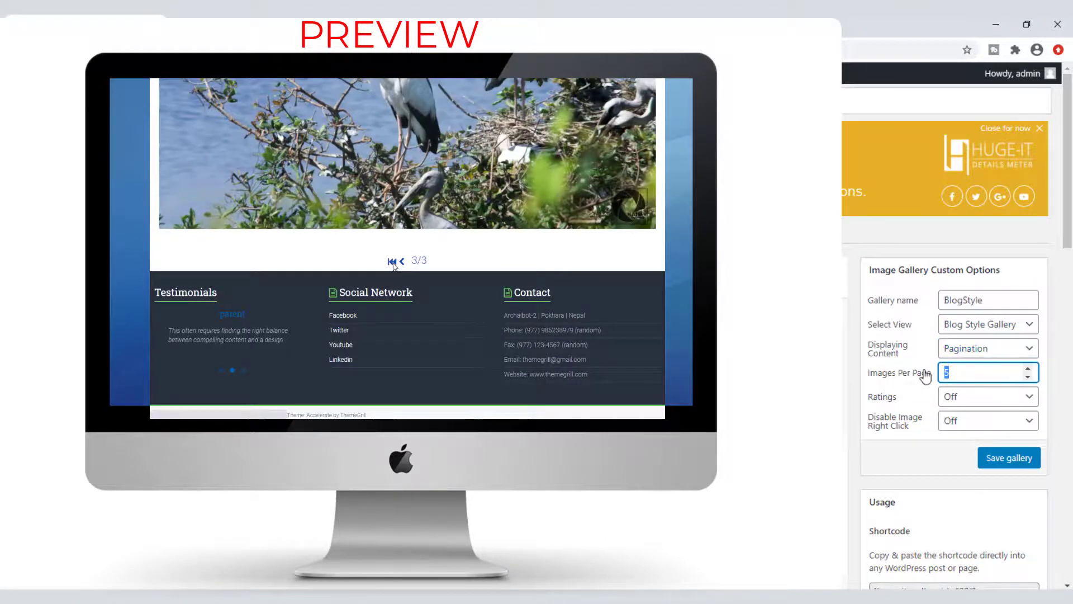
key(BackSpace)
text(3)
click(946, 349)
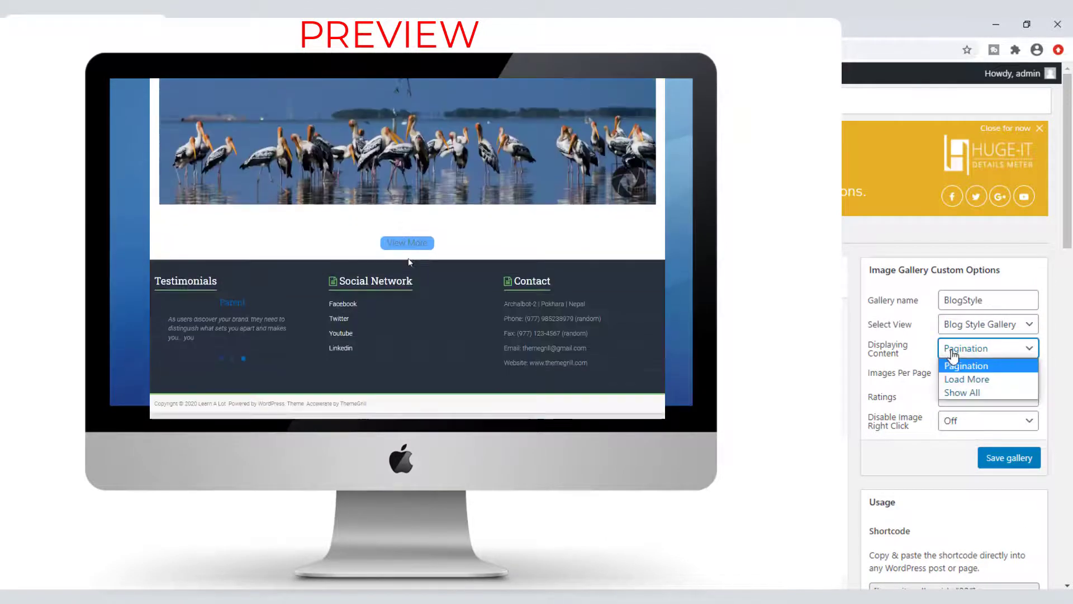
click(963, 377)
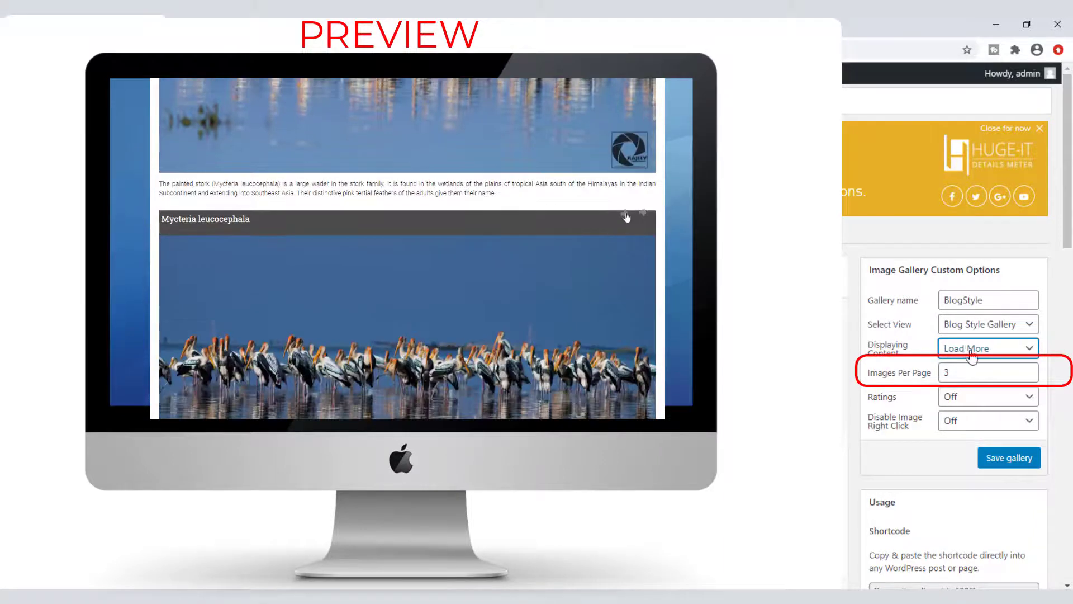
click(972, 352)
click(973, 390)
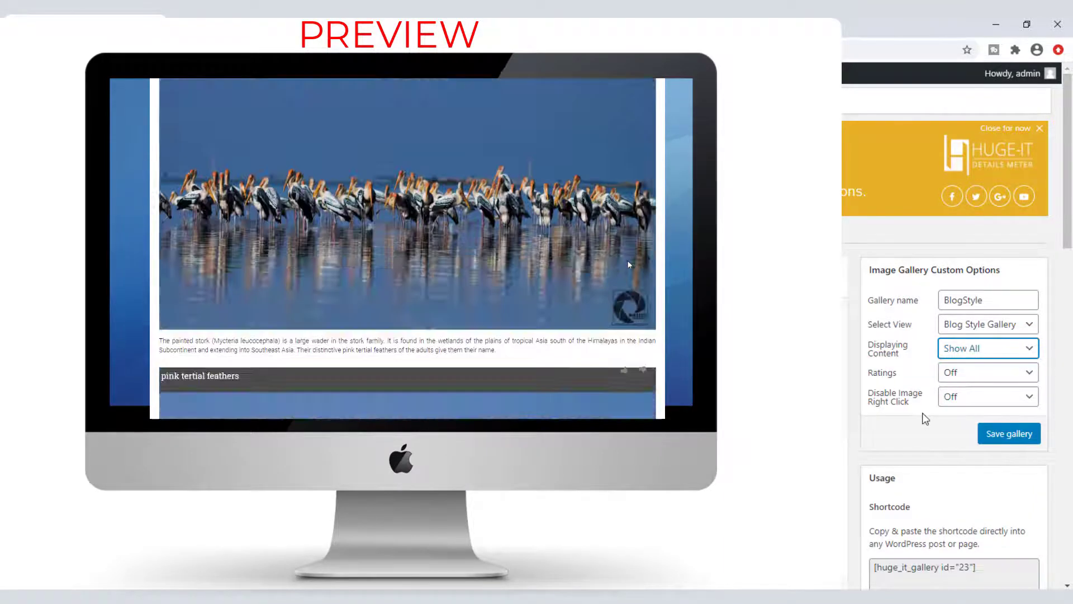
Step: Try Like/Dislike and Heart ratings, leave ratings and right-click protection off, and return to the galleries list
click(957, 374)
click(958, 403)
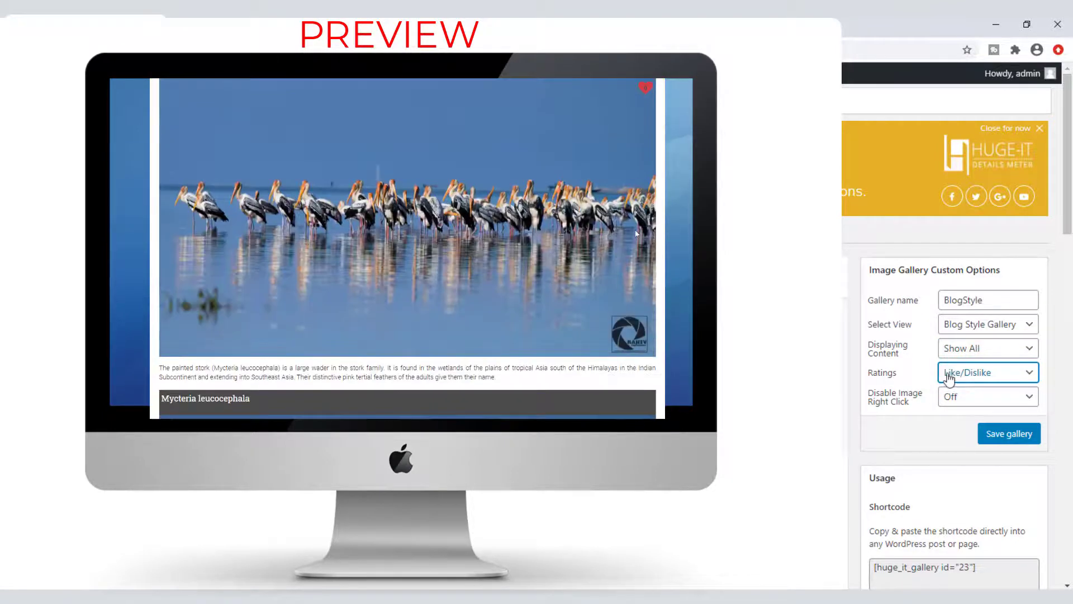
click(950, 373)
click(956, 417)
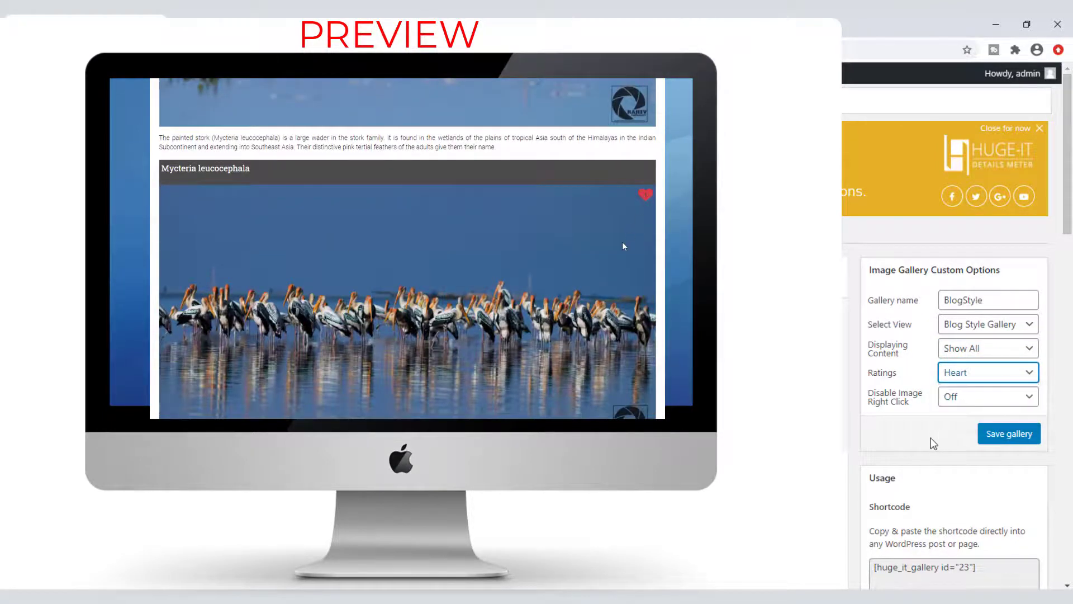
click(965, 381)
click(966, 390)
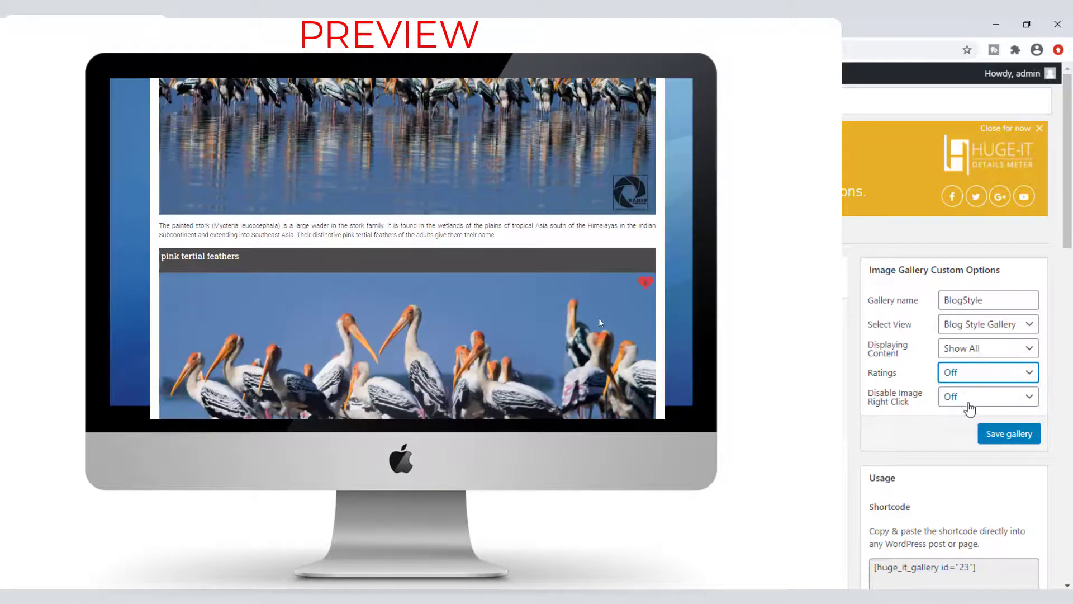
click(971, 398)
click(970, 426)
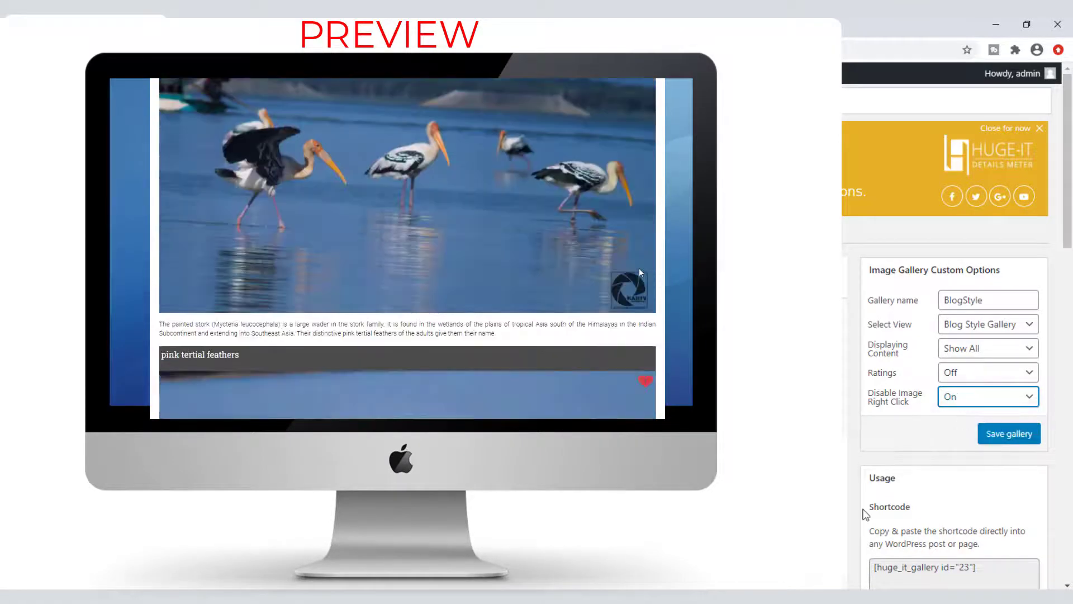
click(971, 398)
click(969, 428)
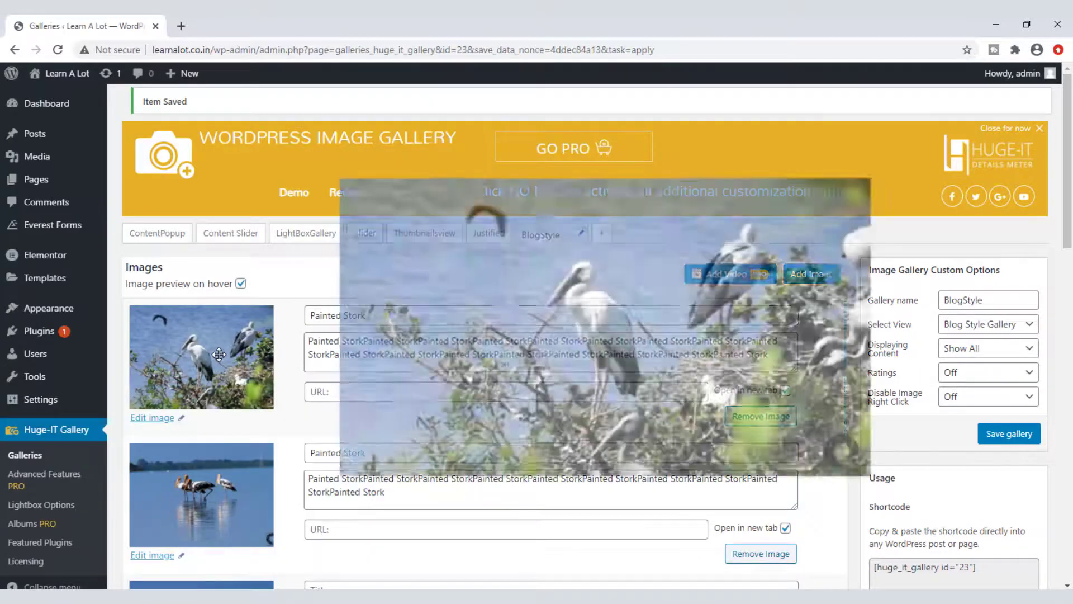
click(68, 433)
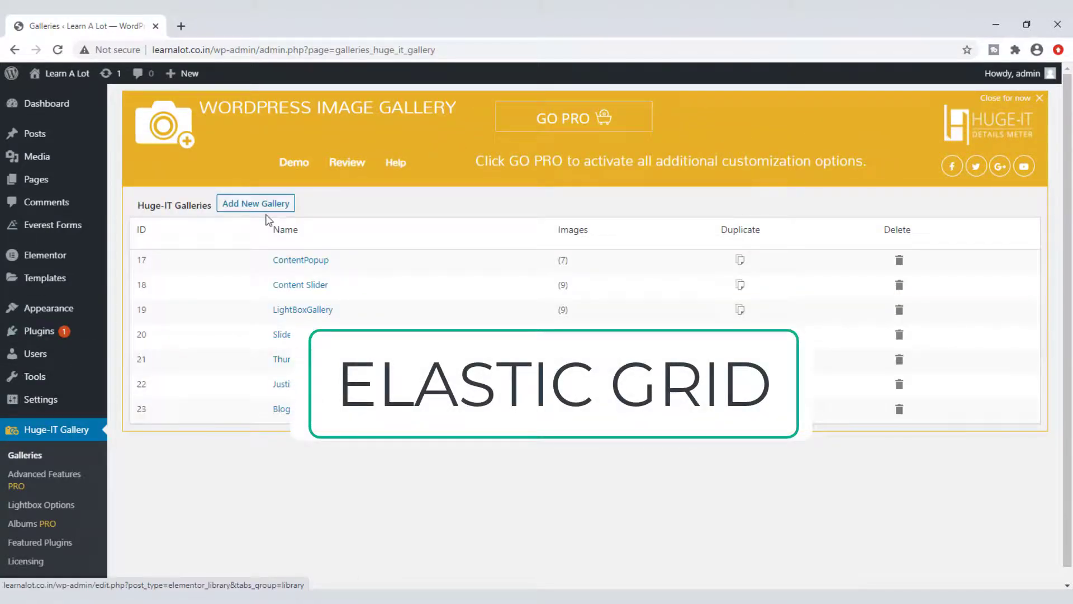
Step: Create another new gallery and insert several stork photos from the media library
click(261, 207)
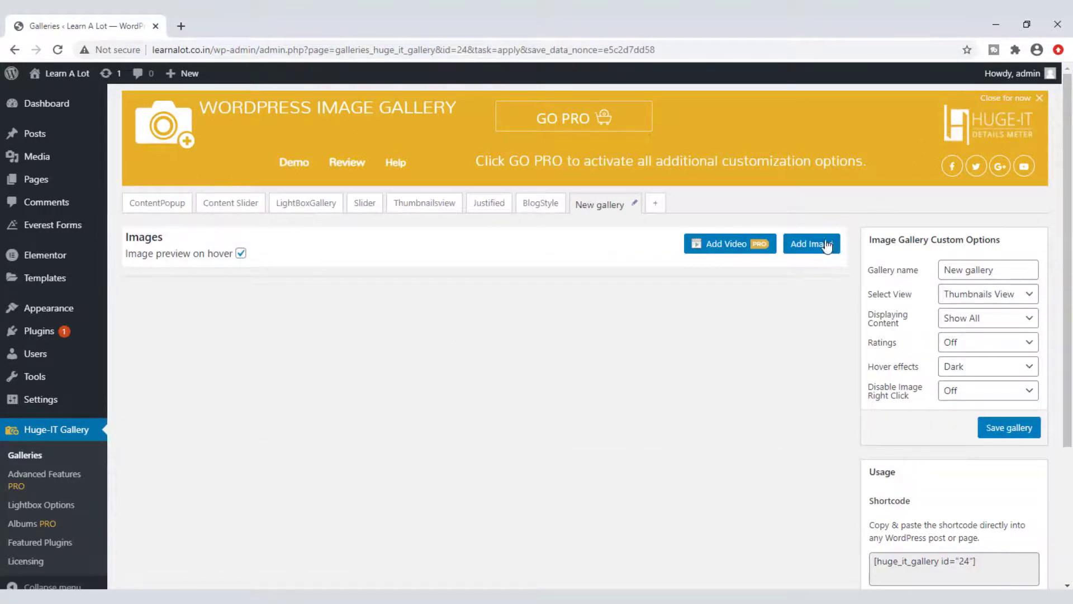
click(826, 246)
click(76, 222)
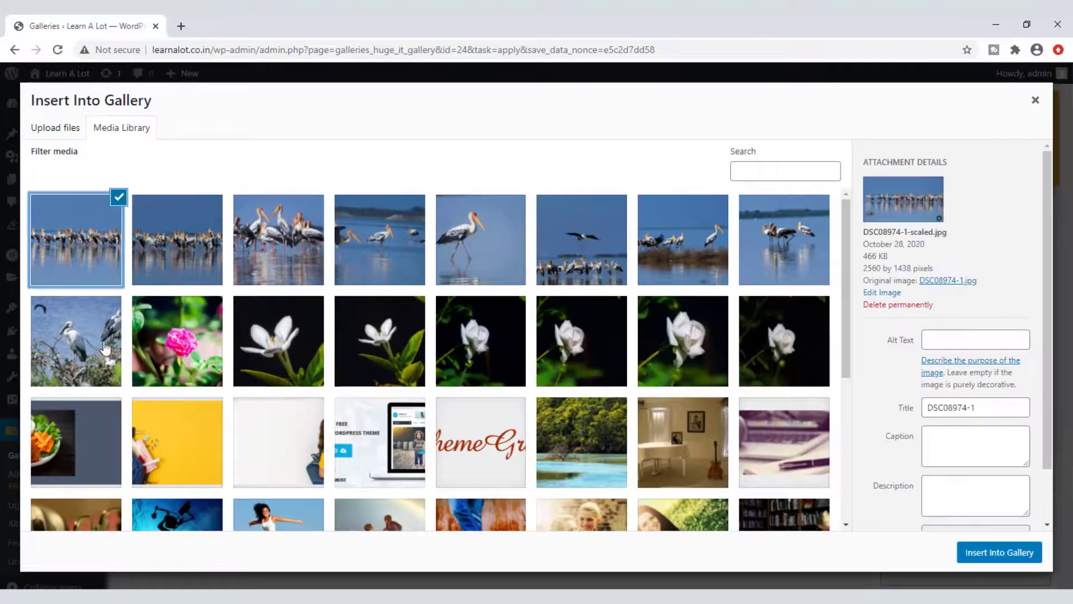
shift+click(98, 342)
click(1000, 557)
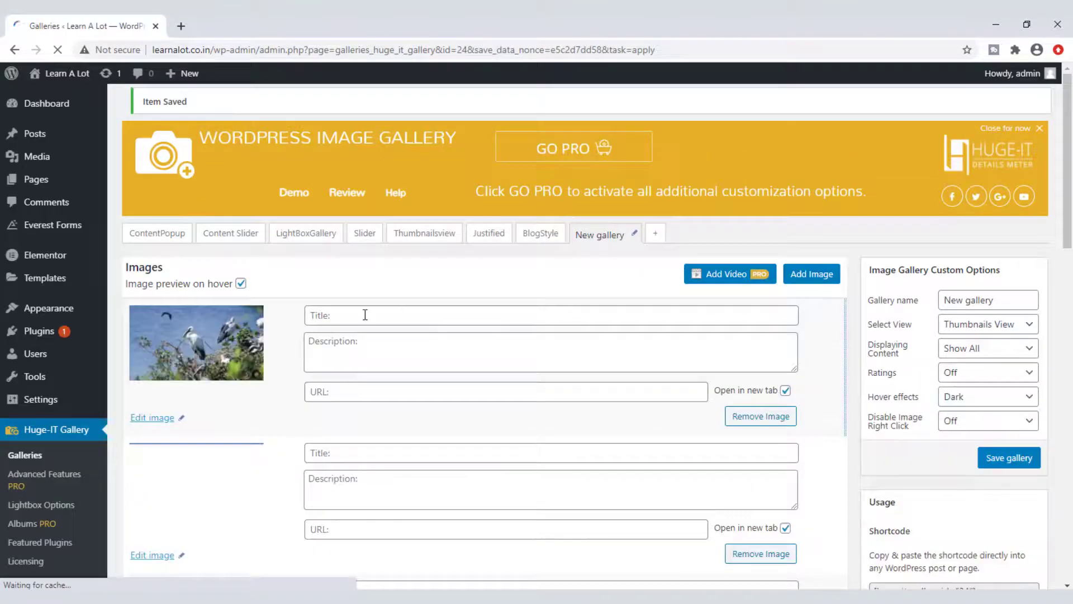
Step: Title the first two images 'Painted Stork' and fill their descriptions with 'Painted Stork'
click(364, 315)
text(Painted Stork)
click(358, 352)
key(ctrl+v)
key(ctrl+v)
key(ctrl+v)
key(ctrl+v)
key(ctrl+v)
key(ctrl+v)
key(ctrl+v)
key(ctrl+v)
key(ctrl+v)
key(ctrl+v)
key(ctrl+v)
key(ctrl+v)
key(ctrl+v)
key(ctrl+v)
key(ctrl+v)
key(ctrl+v)
key(ctrl+v)
key(ctrl+v)
key(ctrl+v)
key(ctrl+v)
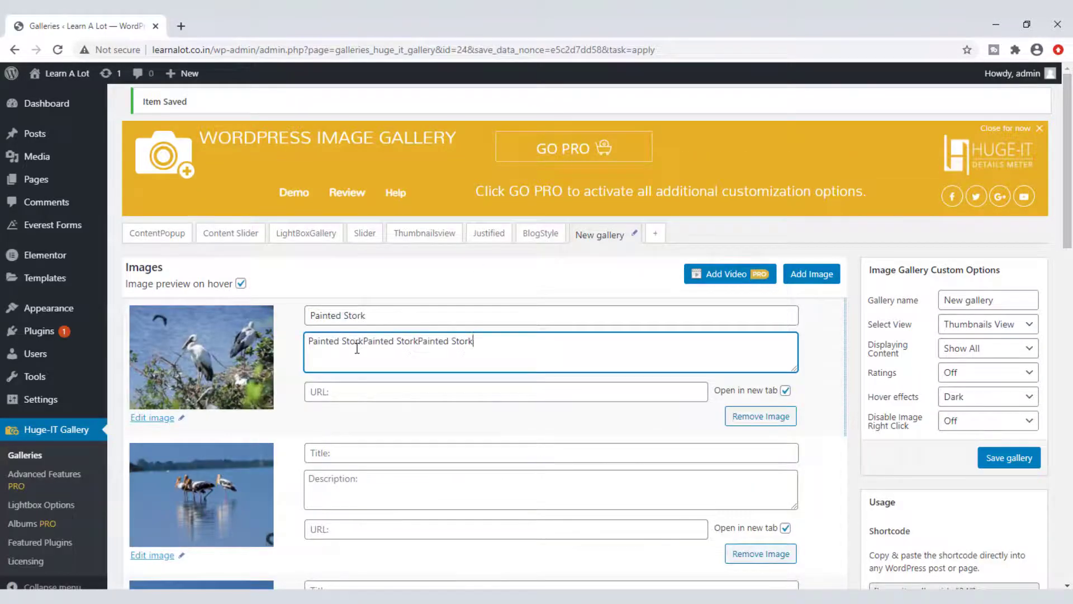
click(341, 398)
click(358, 454)
text(Painted Stork)
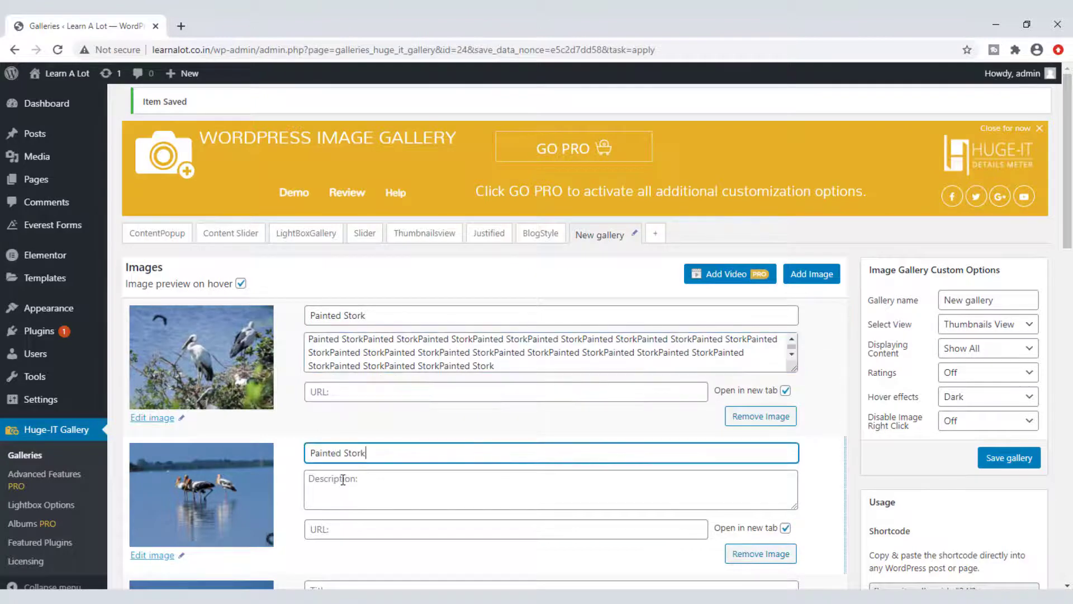
click(364, 475)
key(ctrl+v)
key(ctrl+v)
key(ctrl+v)
key(ctrl+v)
key(ctrl+v)
key(ctrl+v)
key(ctrl+v)
key(ctrl+v)
key(ctrl+v)
key(ctrl+v)
key(ctrl+v)
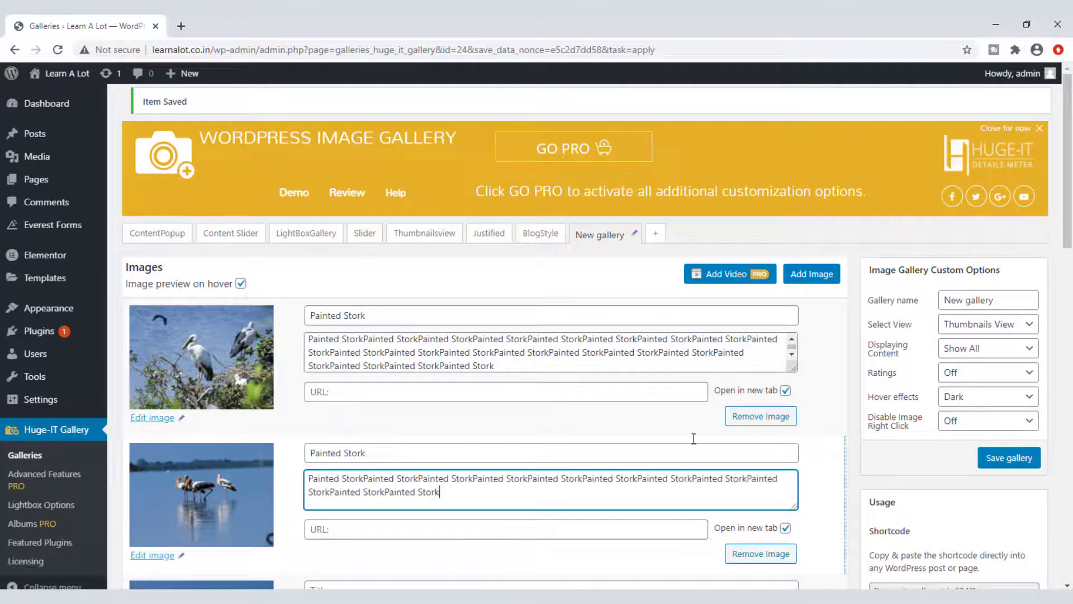
Step: Name the gallery ElasticGrid and set it to the Elastic Grid view
triple_click(1003, 301)
text(ElasticGrid)
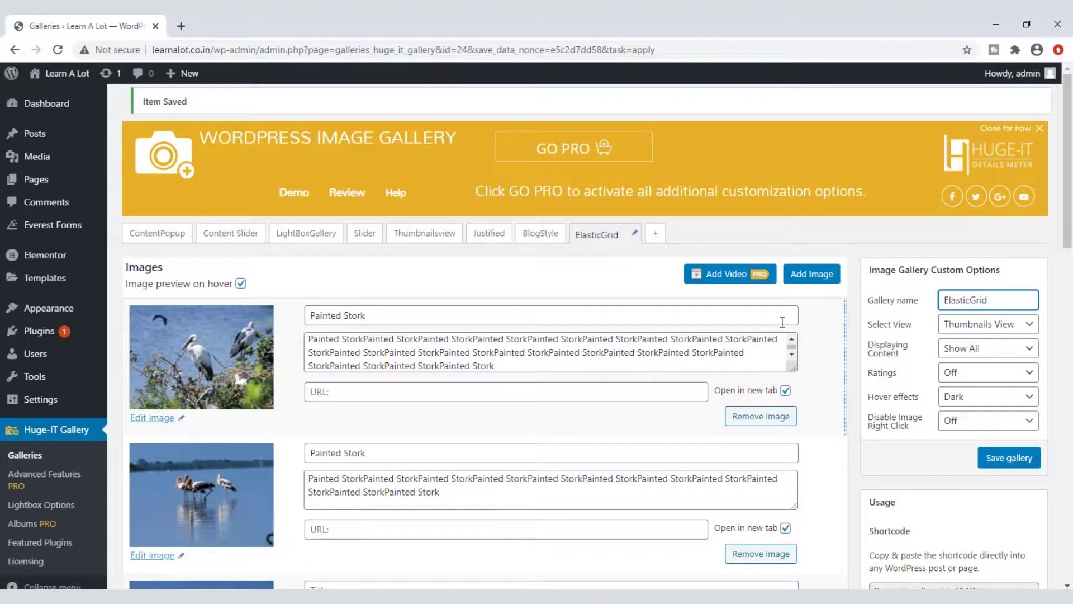
click(975, 325)
click(976, 436)
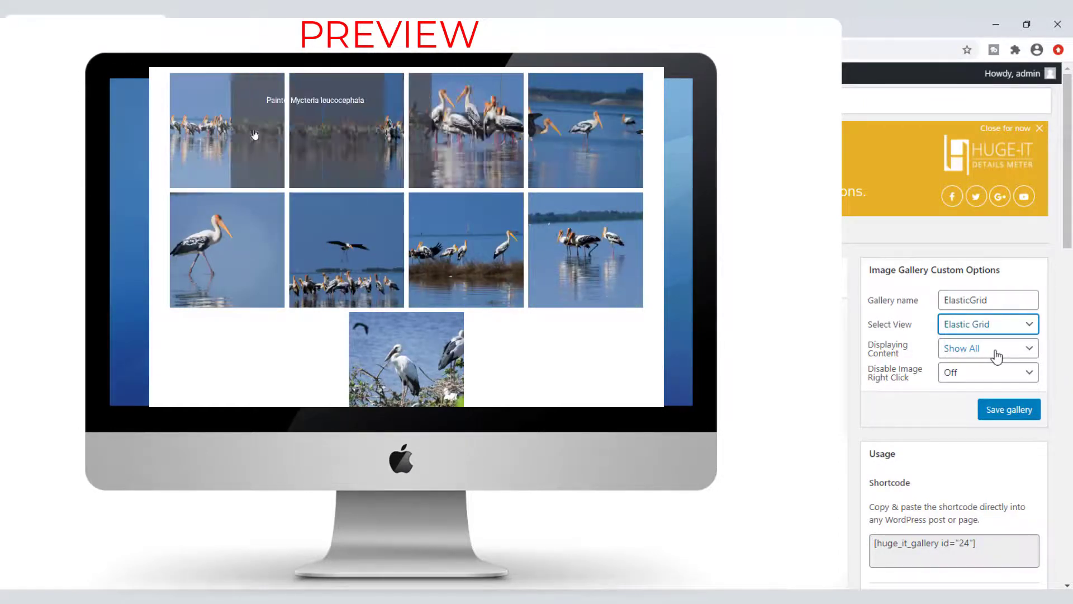
Step: Try Pagination with an images-per-page count, then revert content display to Show All
click(997, 355)
click(973, 366)
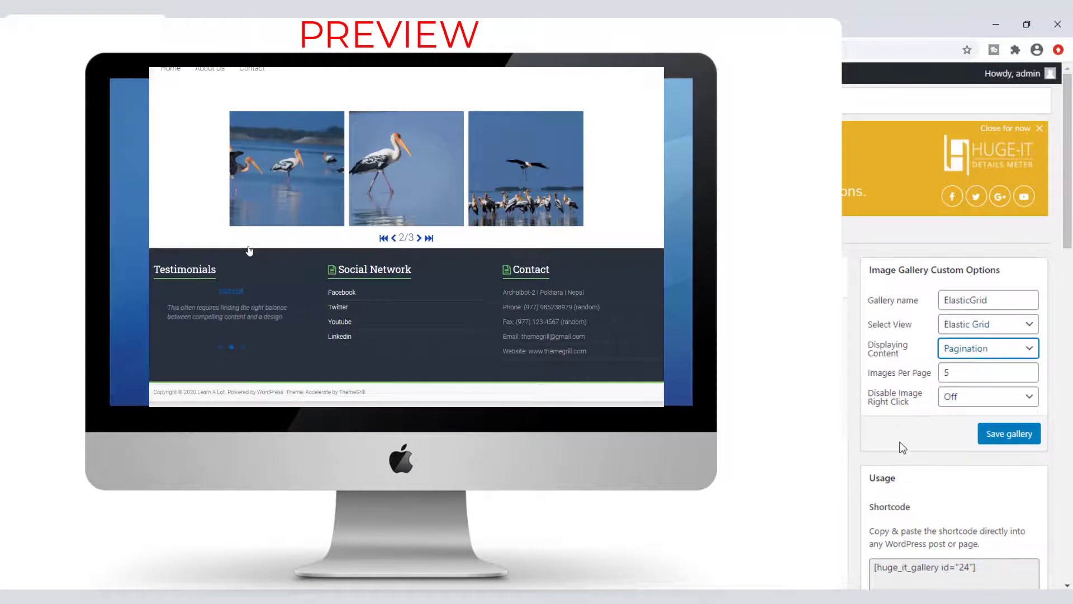
click(901, 378)
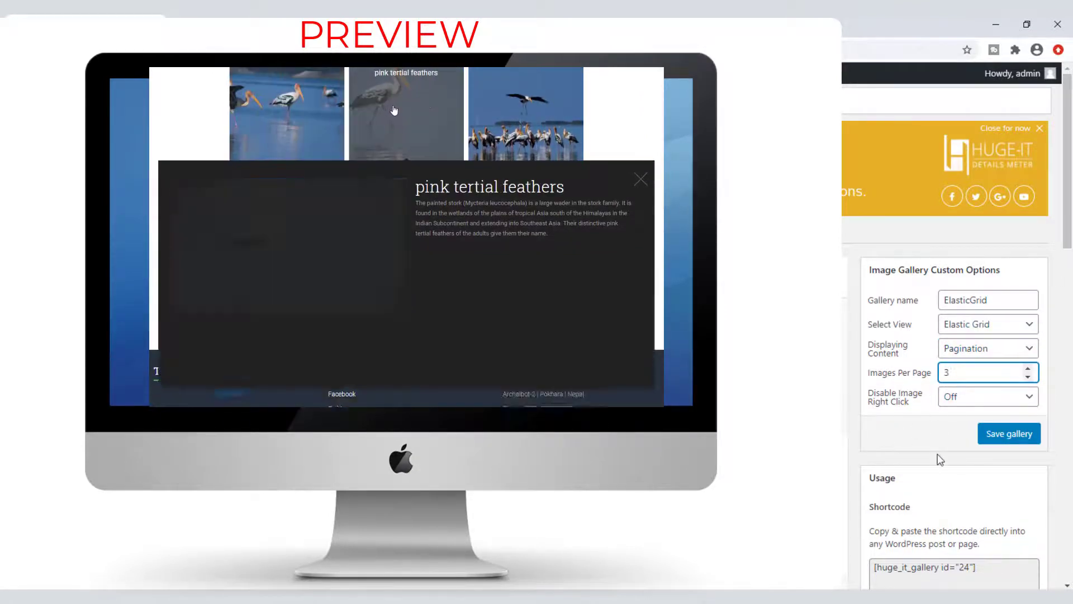
click(971, 352)
click(964, 380)
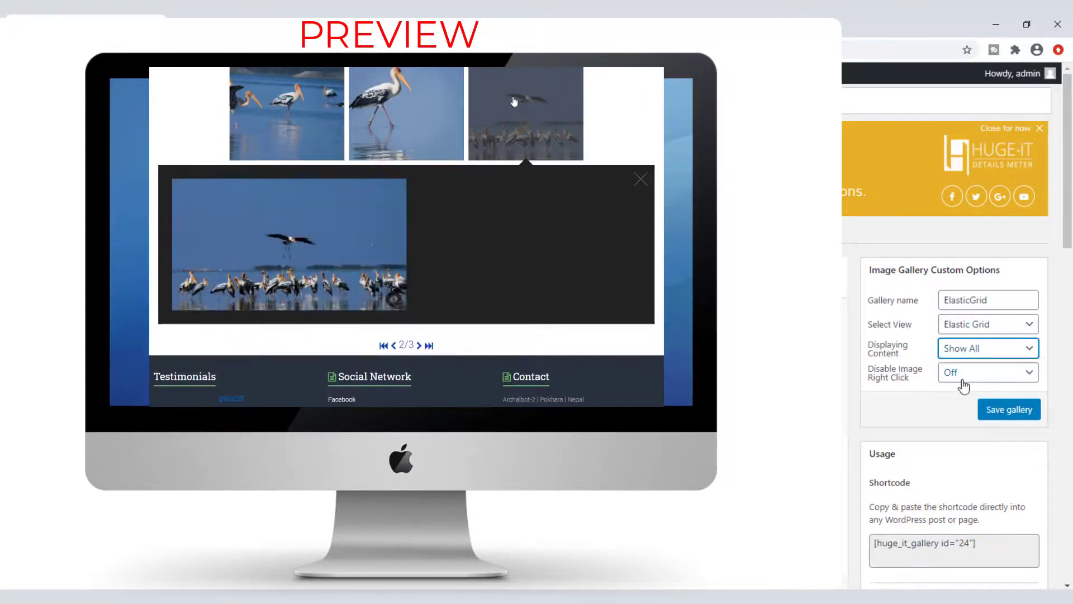
Step: Toggle right-click protection on and back off, save the gallery, and return to the galleries list
click(963, 380)
click(965, 389)
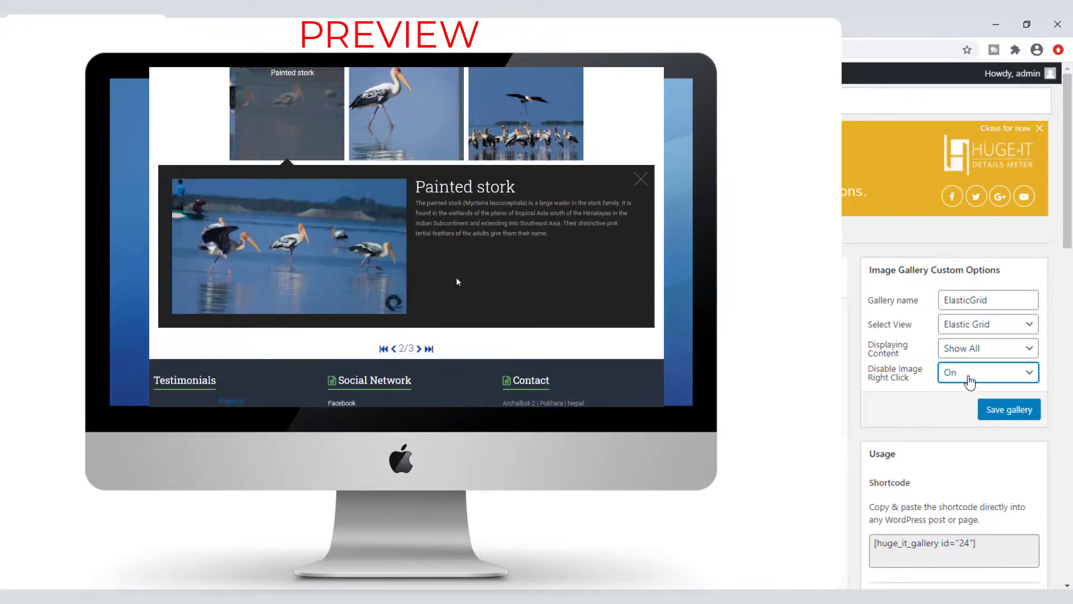
click(965, 375)
click(966, 404)
click(1014, 413)
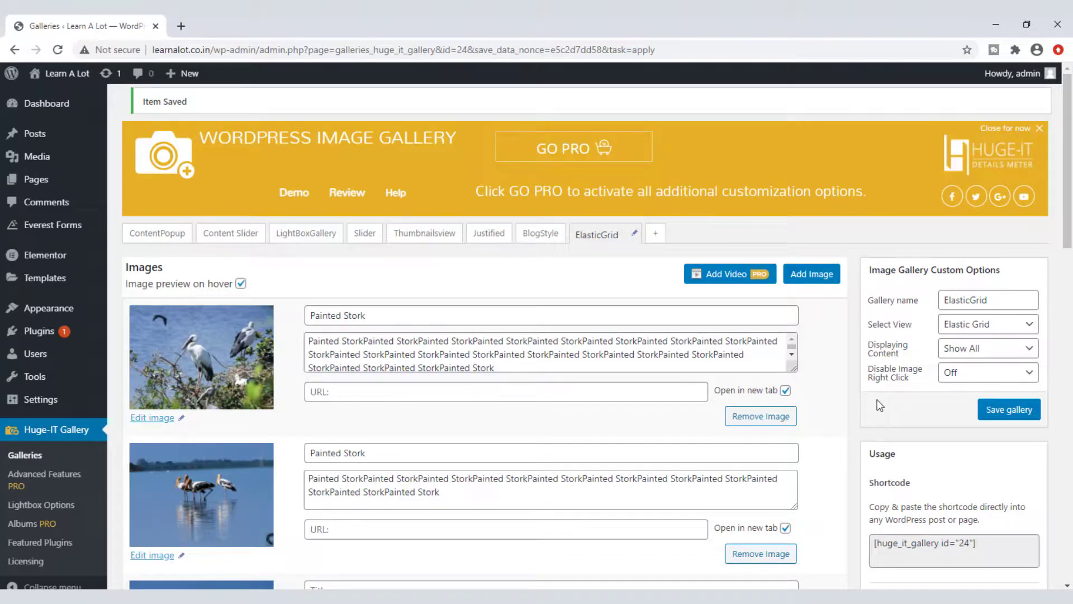
click(72, 430)
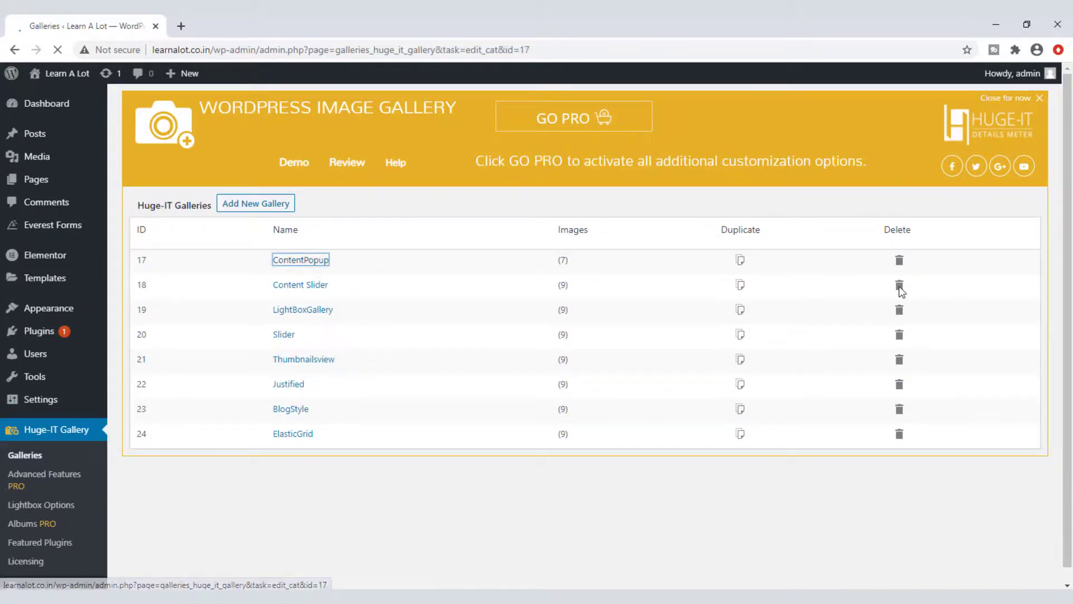
Step: Copy ContentPopup's shortcode [huge_it_gallery id="17"] and start a new blank page
scroll(970, 375, down, 5)
drag(1000, 299, 840, 296)
key(ctrl+c)
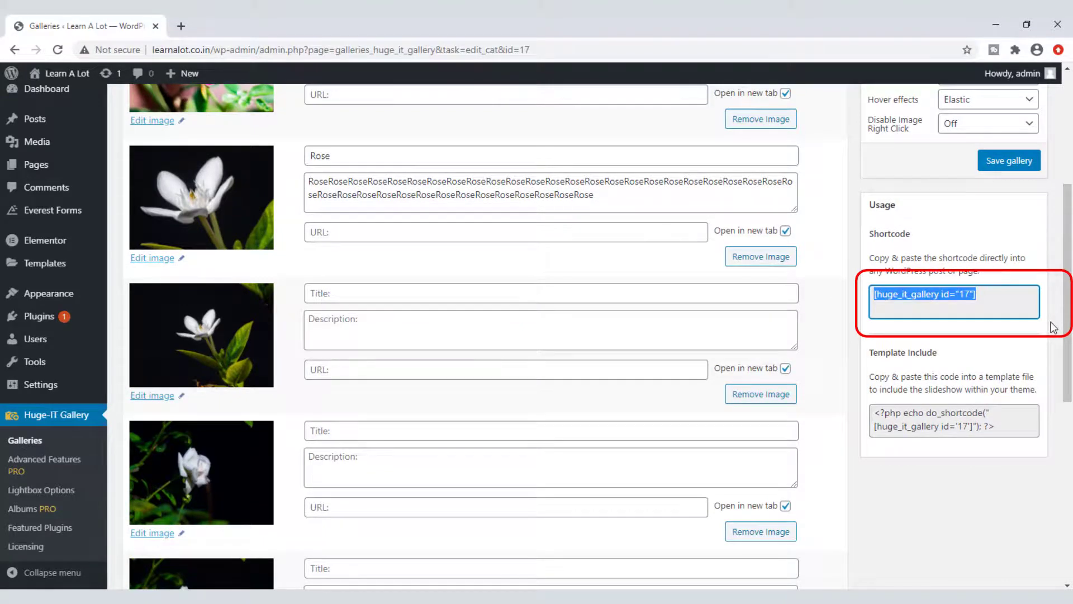
click(37, 166)
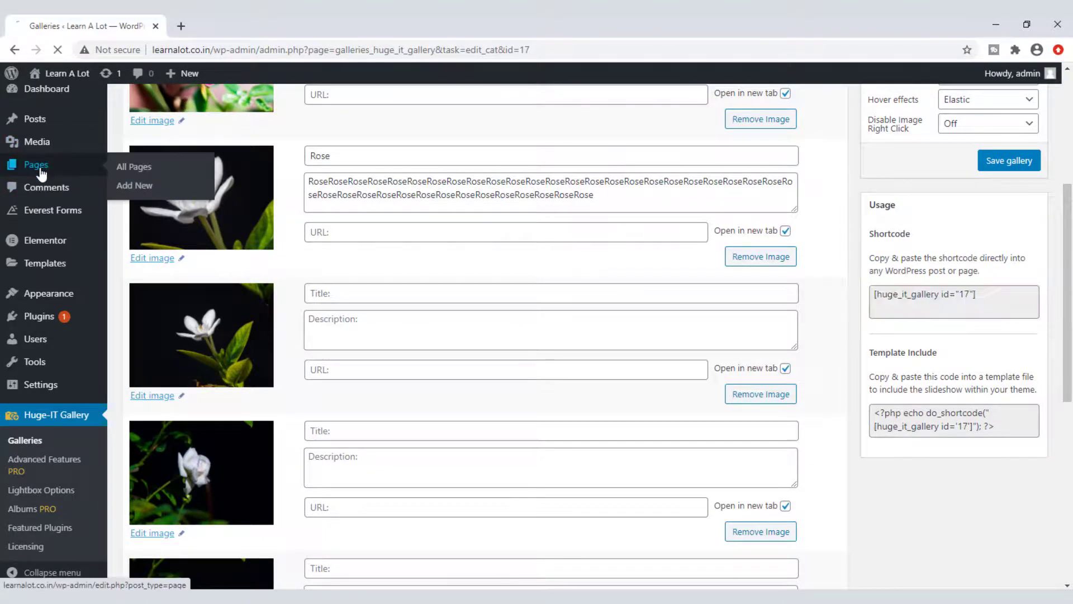
click(207, 111)
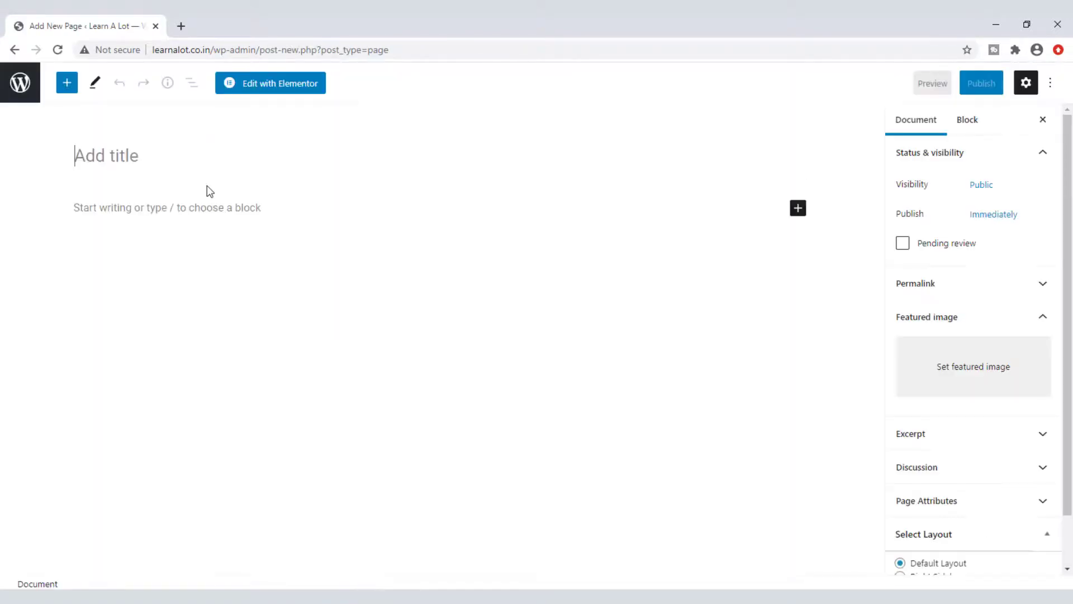
Step: Title the page ContentPopup, paste the [huge_it_gallery id="17"] shortcode into its body, and publish
text(ContentPopup)
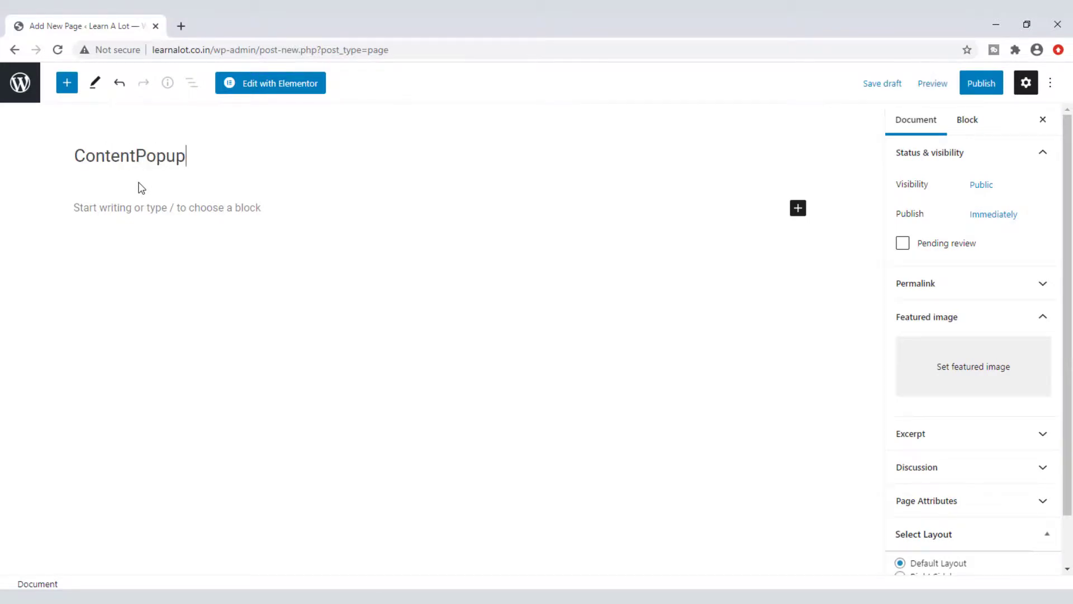
click(142, 204)
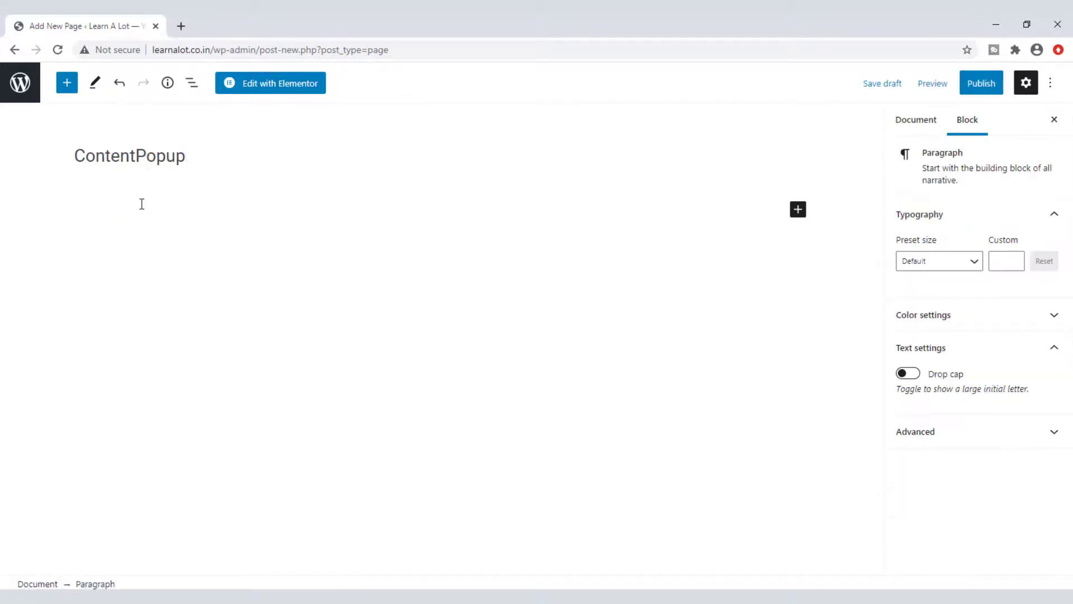
key(ctrl+v)
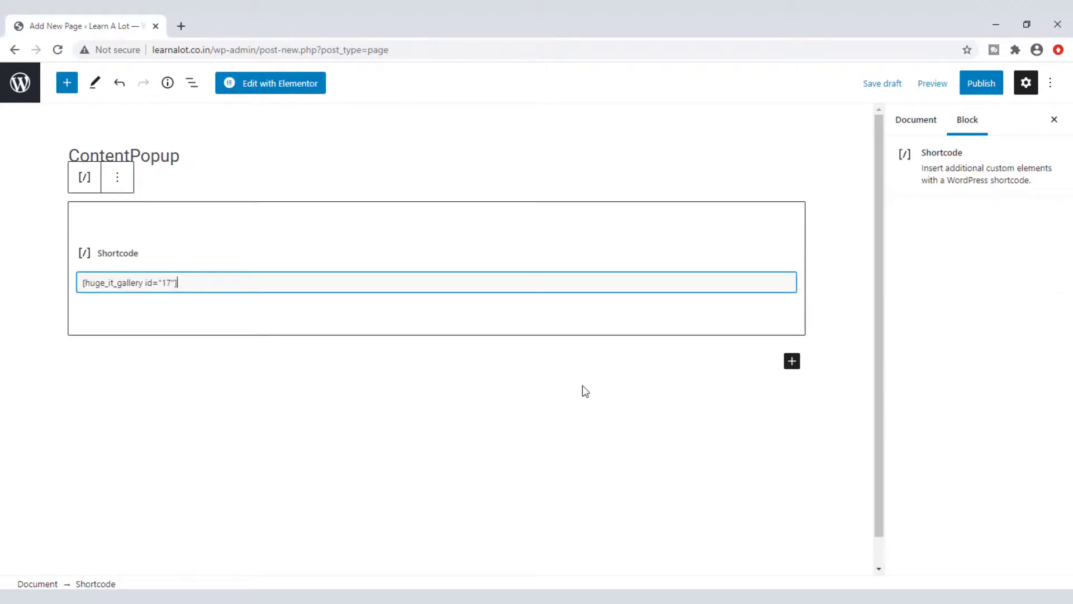
click(982, 92)
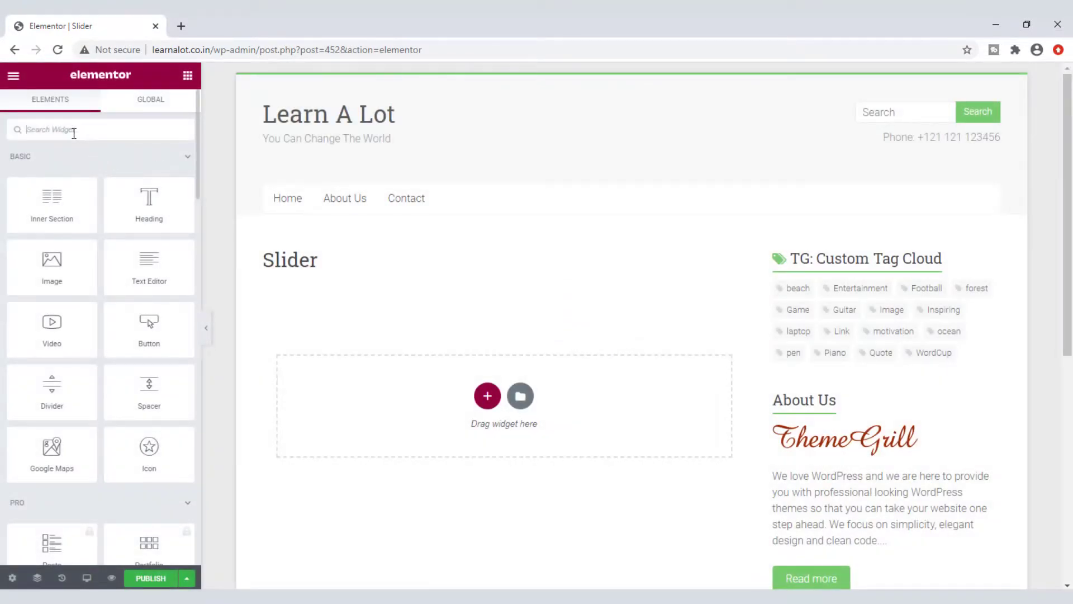
Step: Add a Huge IT Gallery widget showing the Content Slider gallery with heading Contentslider
text(huge)
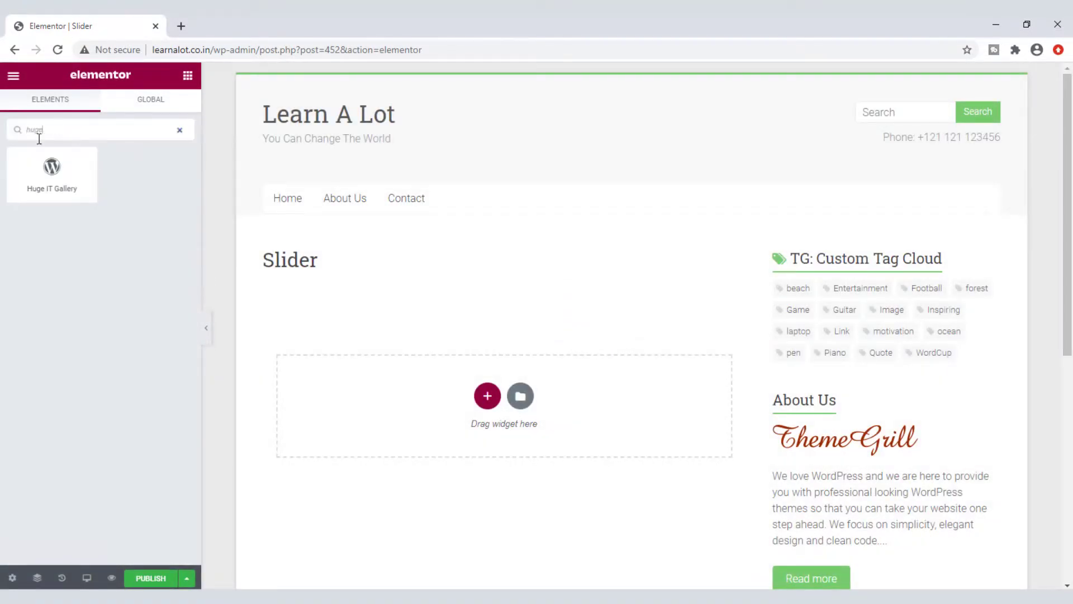
drag(52, 168, 274, 502)
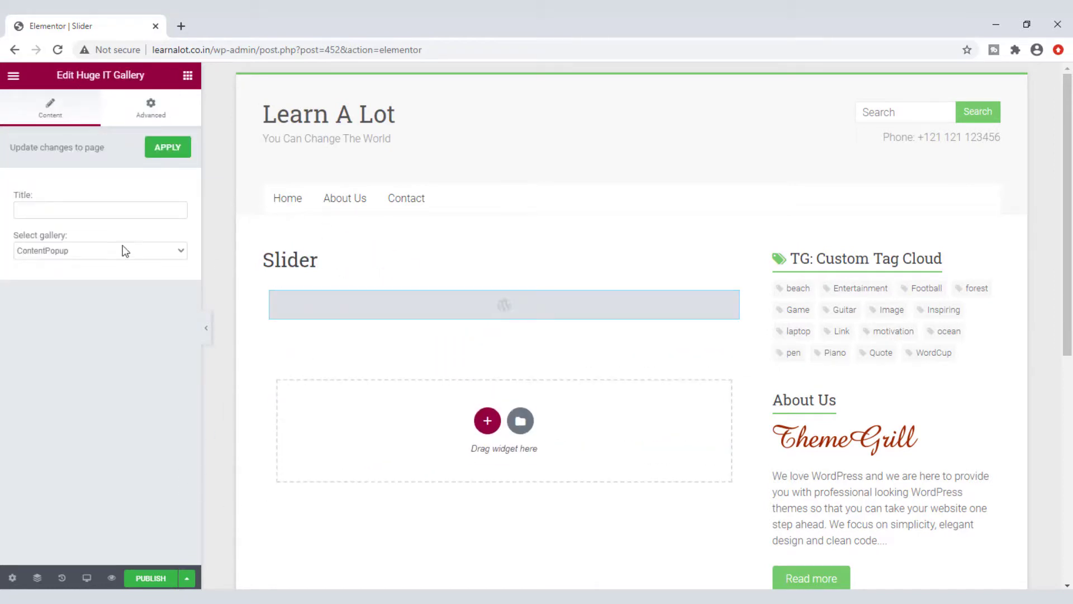
click(88, 255)
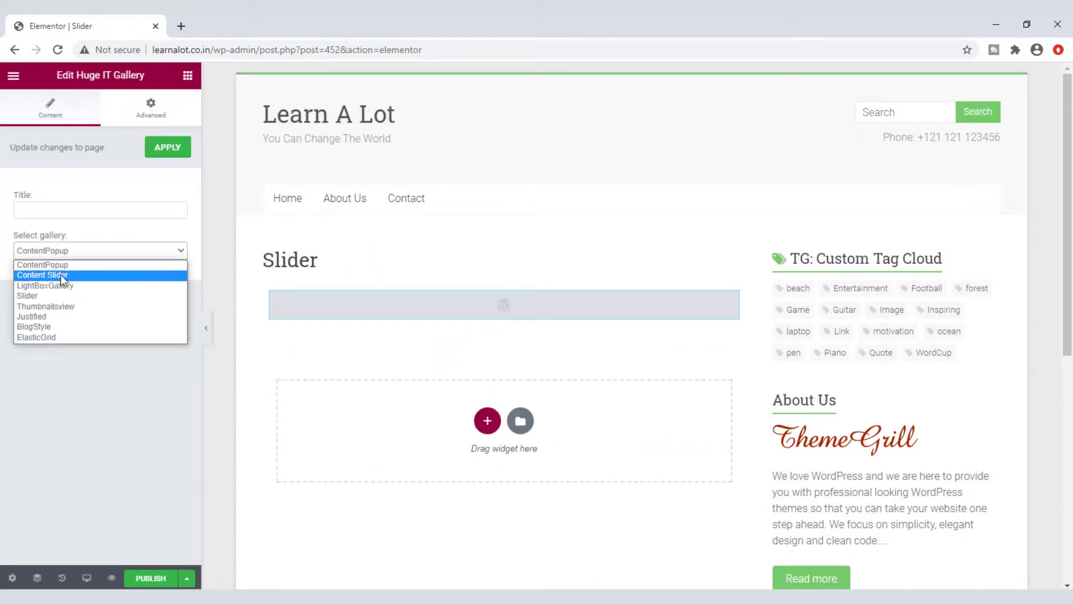
click(60, 274)
click(56, 211)
text(Content)
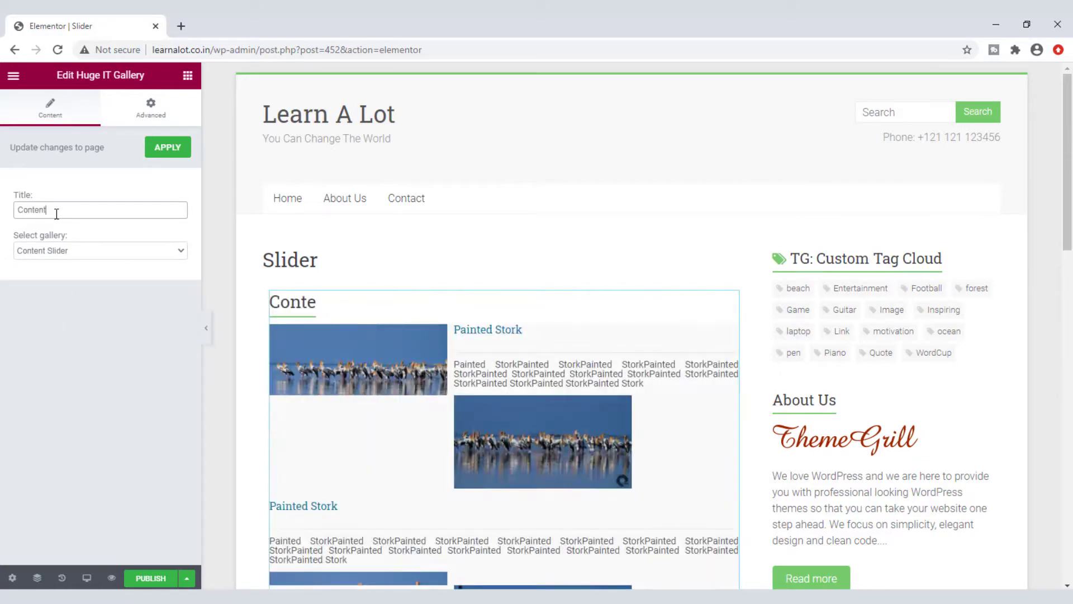
text(slider)
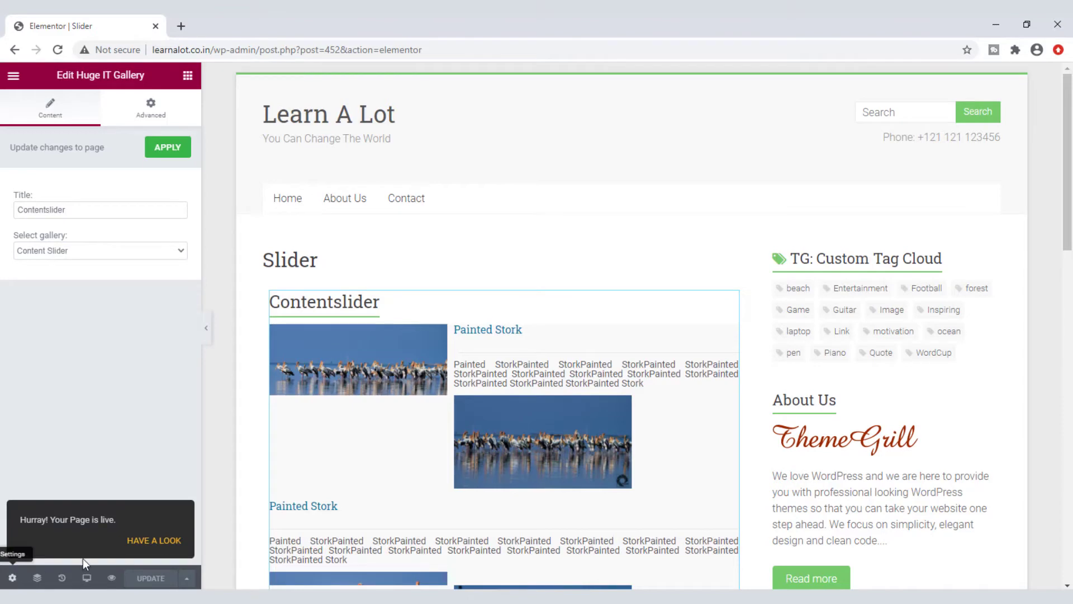
Step: View the live Slider page and advance the stork slider twice
click(161, 549)
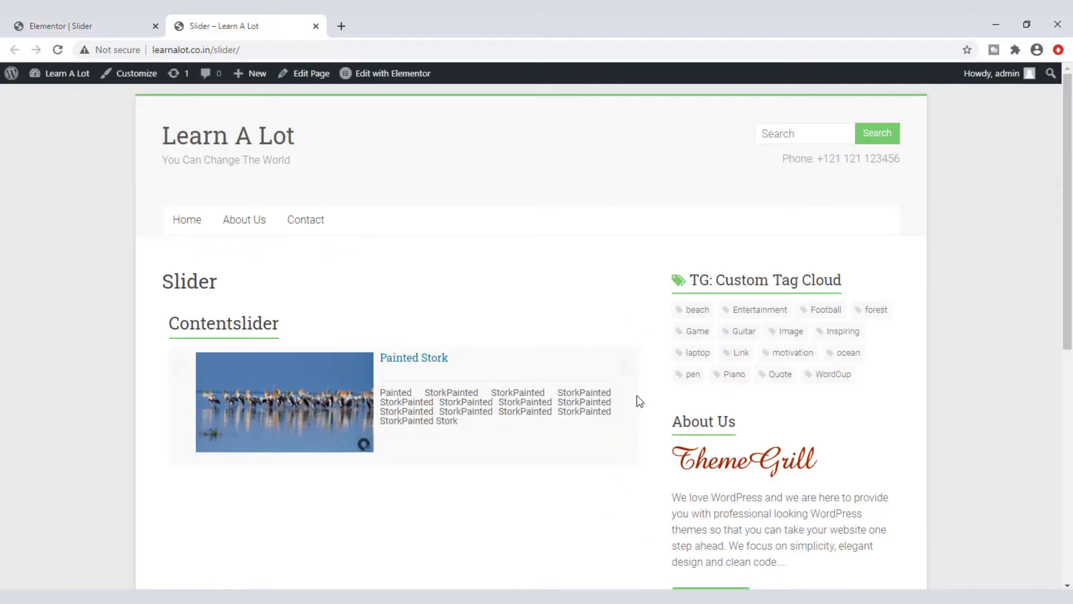
click(626, 369)
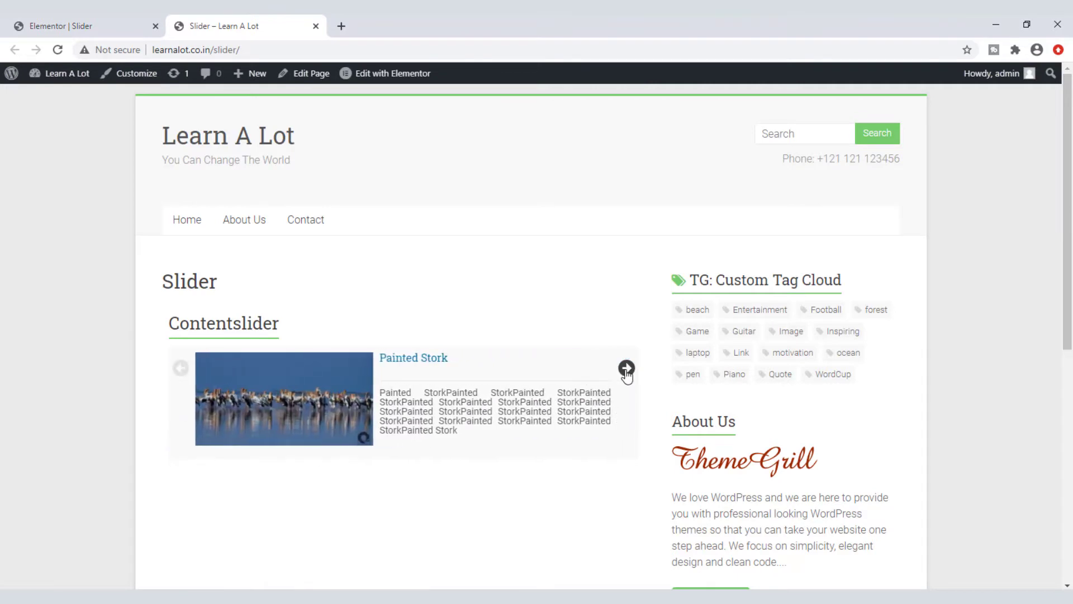
click(626, 370)
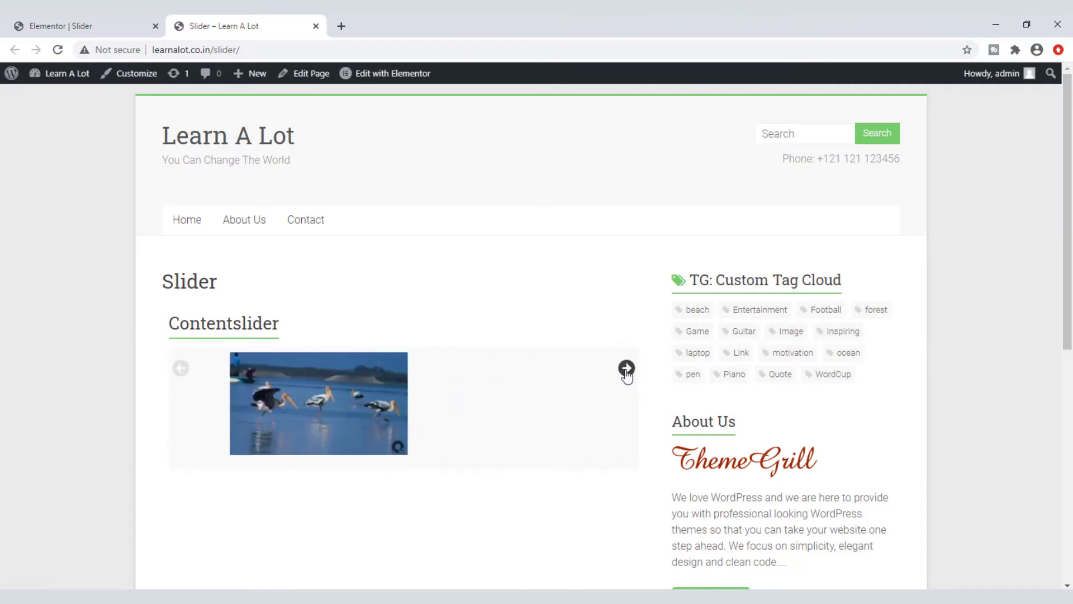